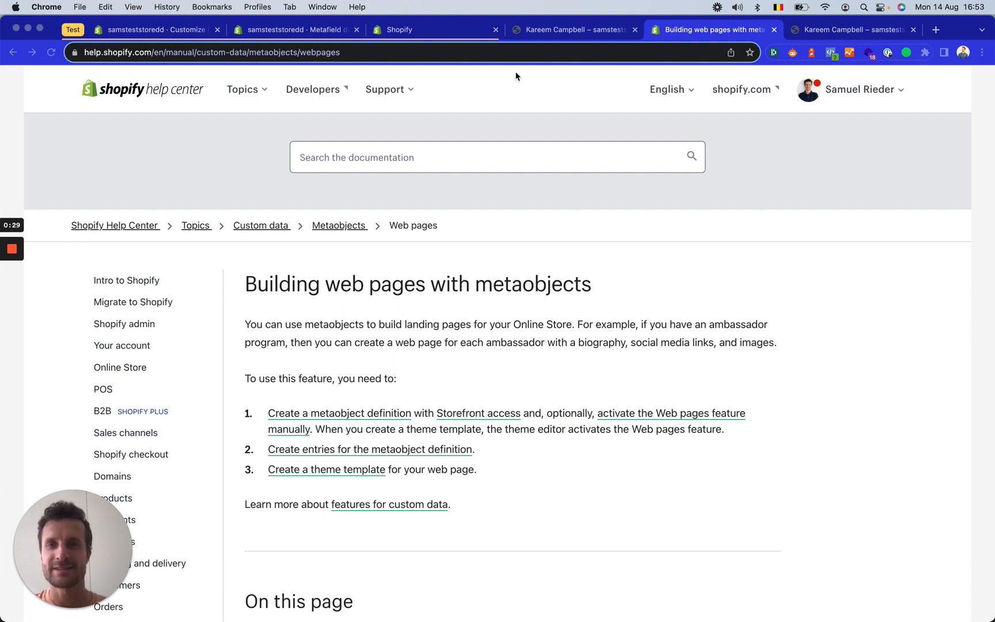
# Review the rider page on the storefront and the home page's featured products
pyautogui.click(571, 30)
pyautogui.scroll(15, 460, 314)
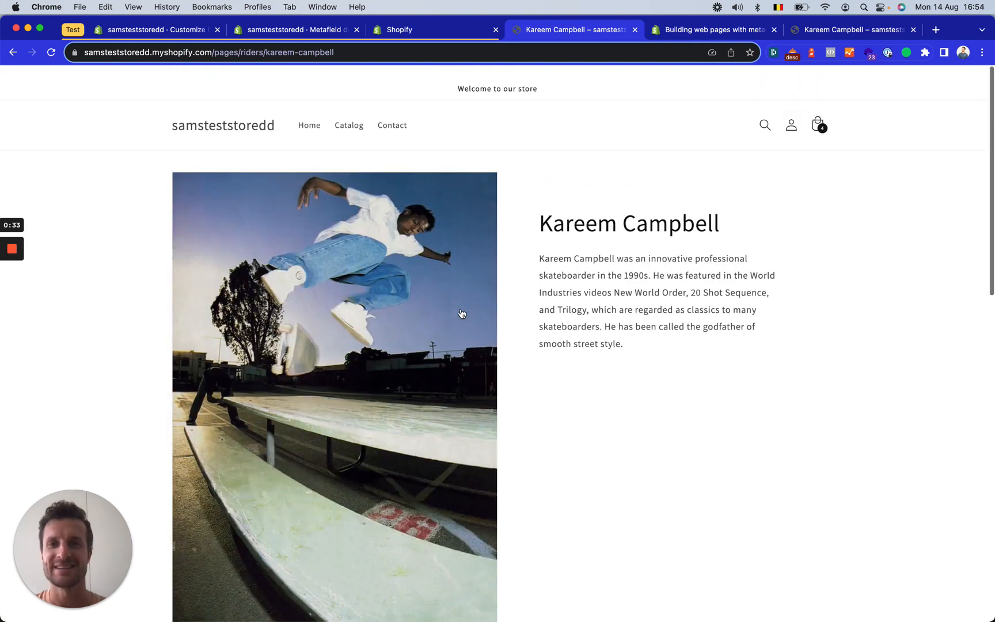
pyautogui.click(247, 123)
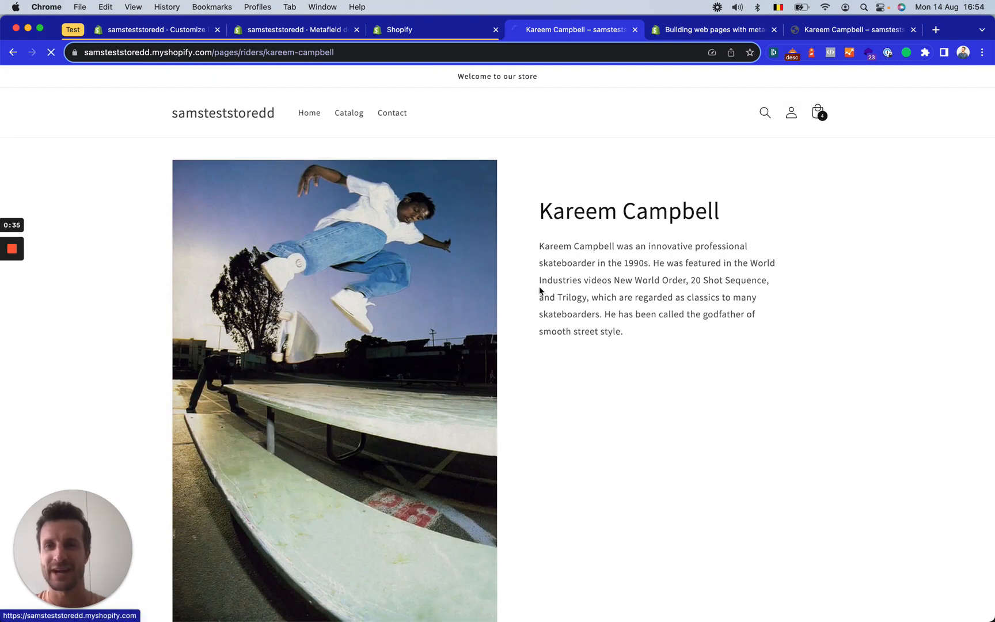
pyautogui.scroll(-5, 533, 444)
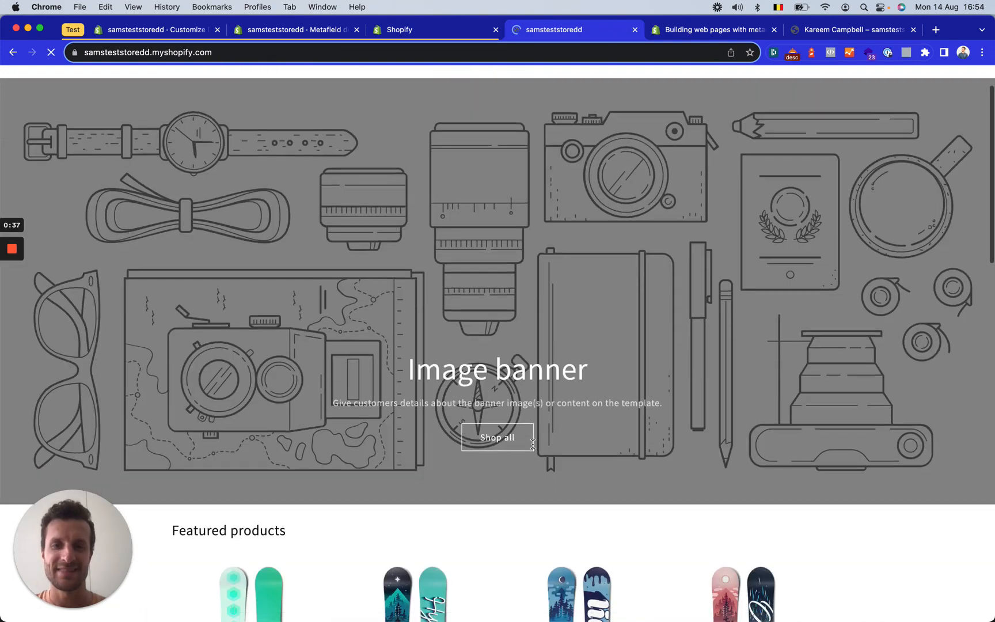
pyautogui.scroll(-3, 533, 444)
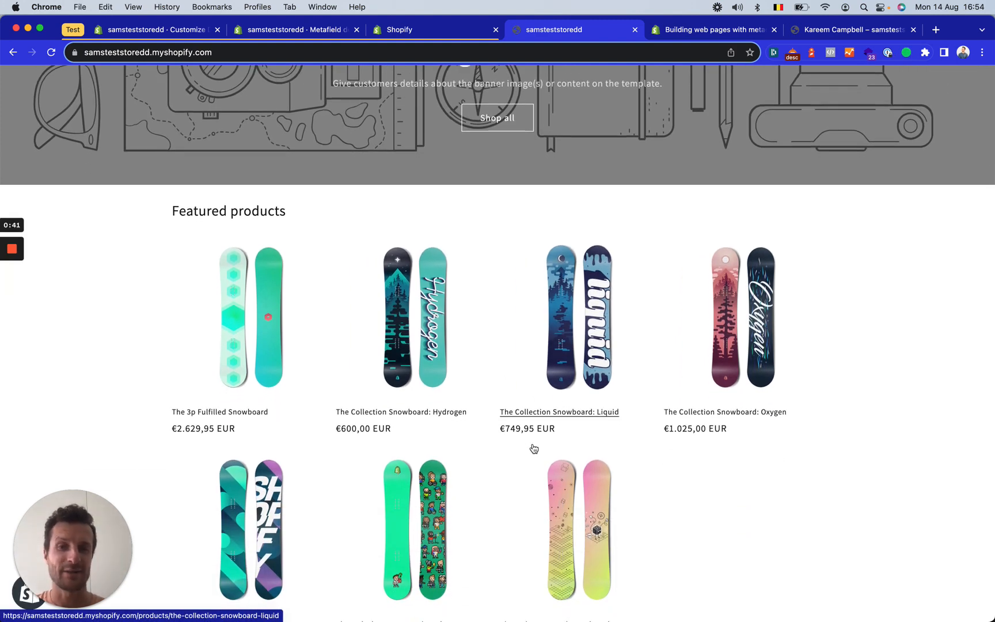
pyautogui.scroll(-1, 161, 353)
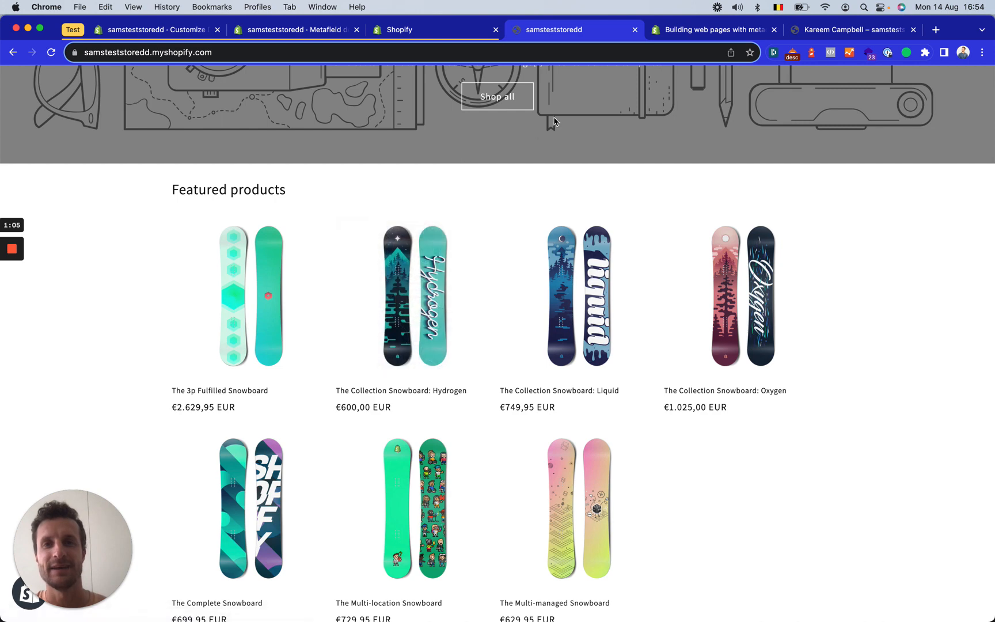
pyautogui.scroll(6, 553, 121)
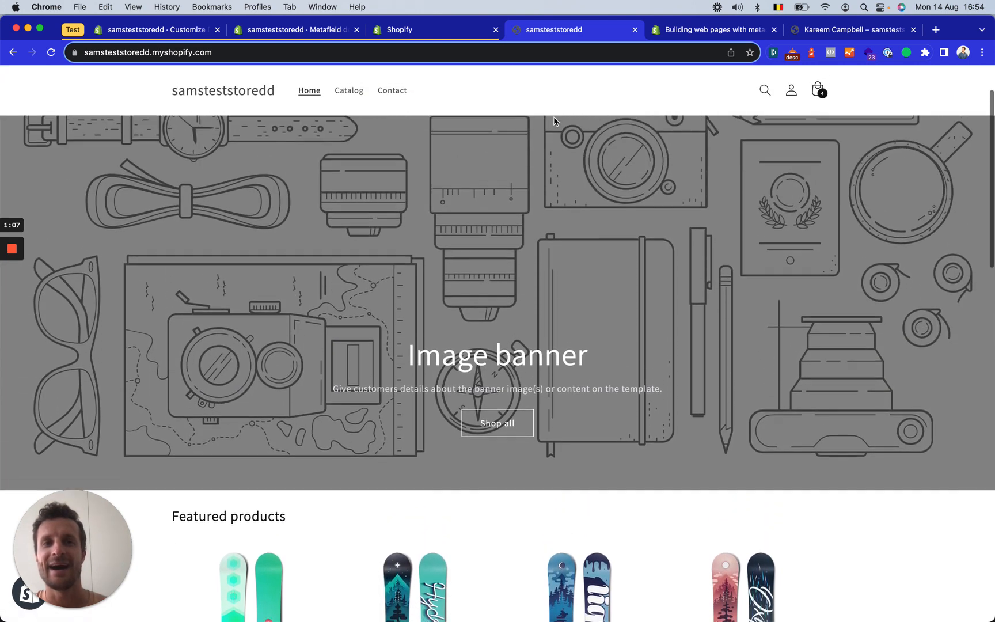
pyautogui.scroll(3, 553, 120)
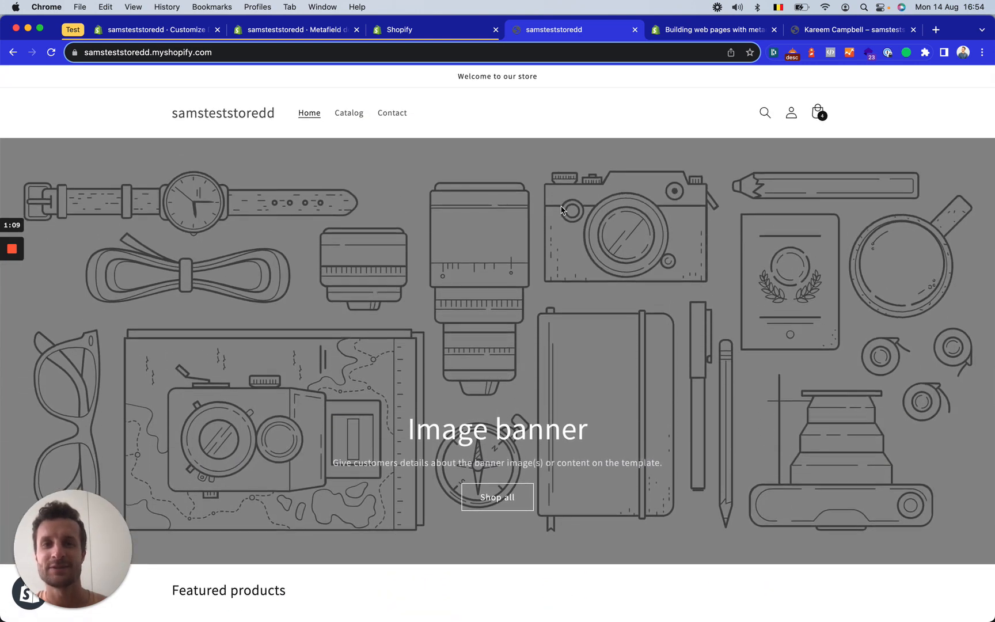
pyautogui.scroll(-10, 561, 209)
pyautogui.scroll(2, 643, 279)
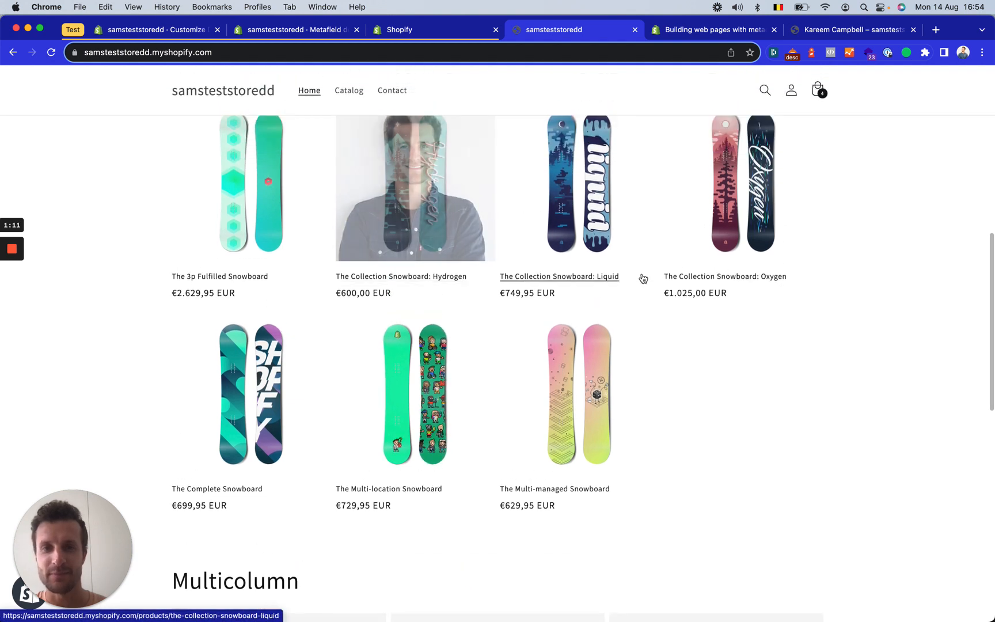
# Open The Collection Snowboard: Liquid on the storefront and examine the rider section below the product details
pyautogui.click(496, 422)
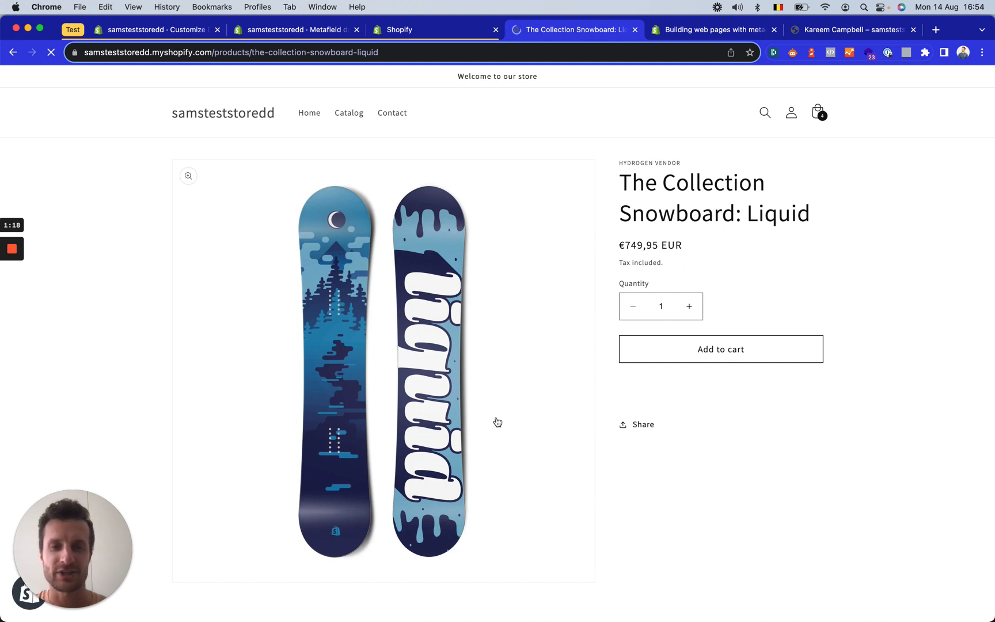
pyautogui.scroll(-2, 497, 422)
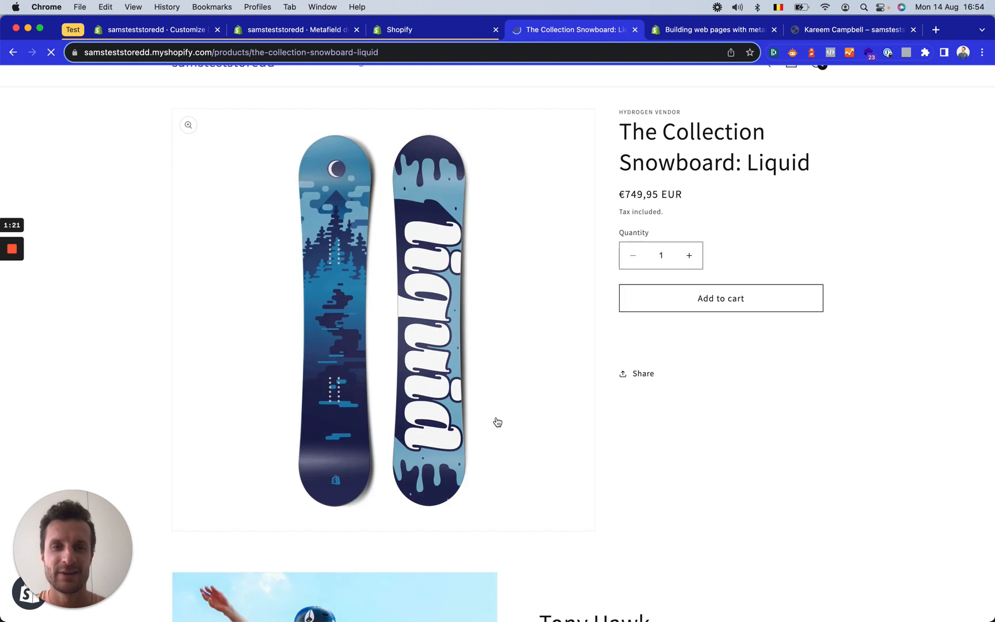
pyautogui.scroll(-1, 497, 422)
pyautogui.scroll(-1, 497, 421)
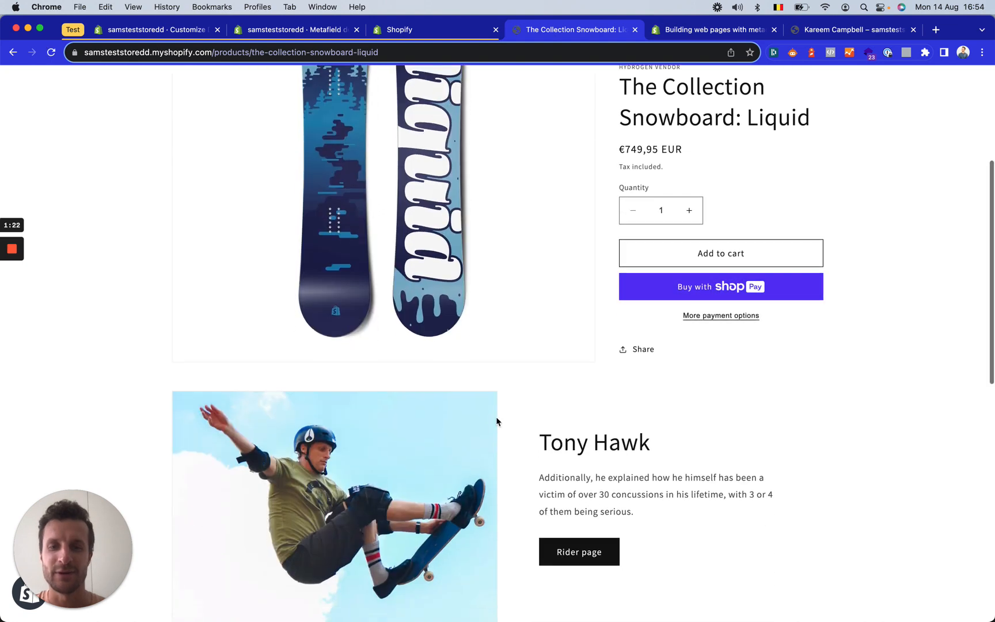
pyautogui.scroll(-8, 496, 421)
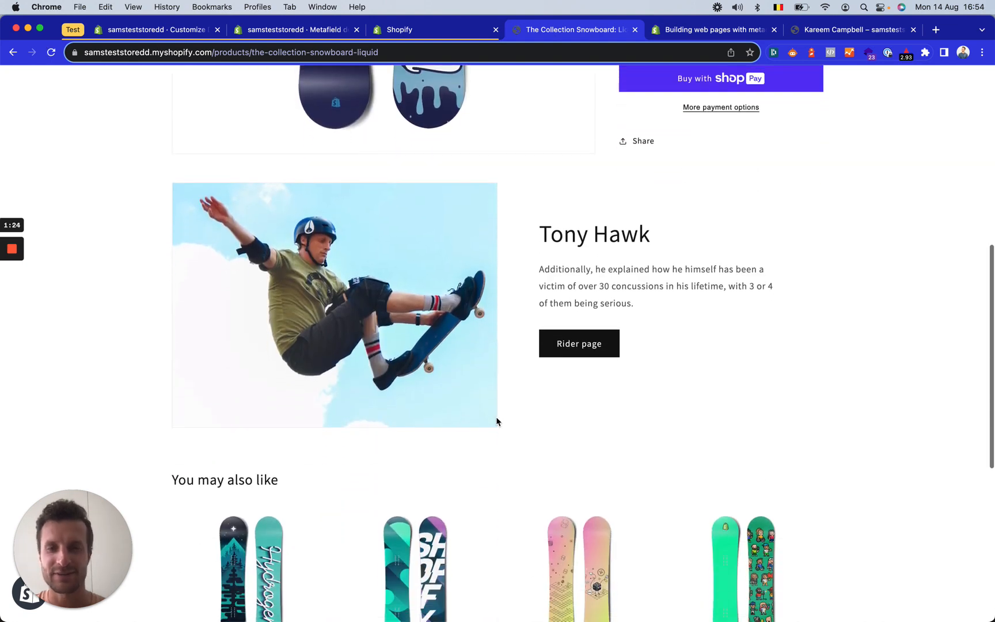
pyautogui.scroll(-2, 496, 421)
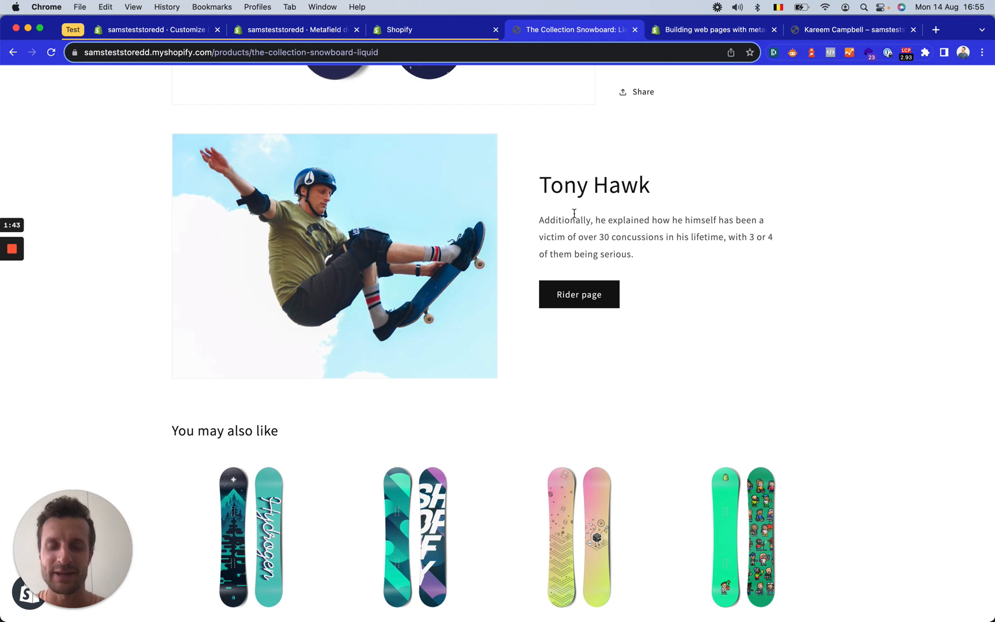
pyautogui.scroll(2, 542, 335)
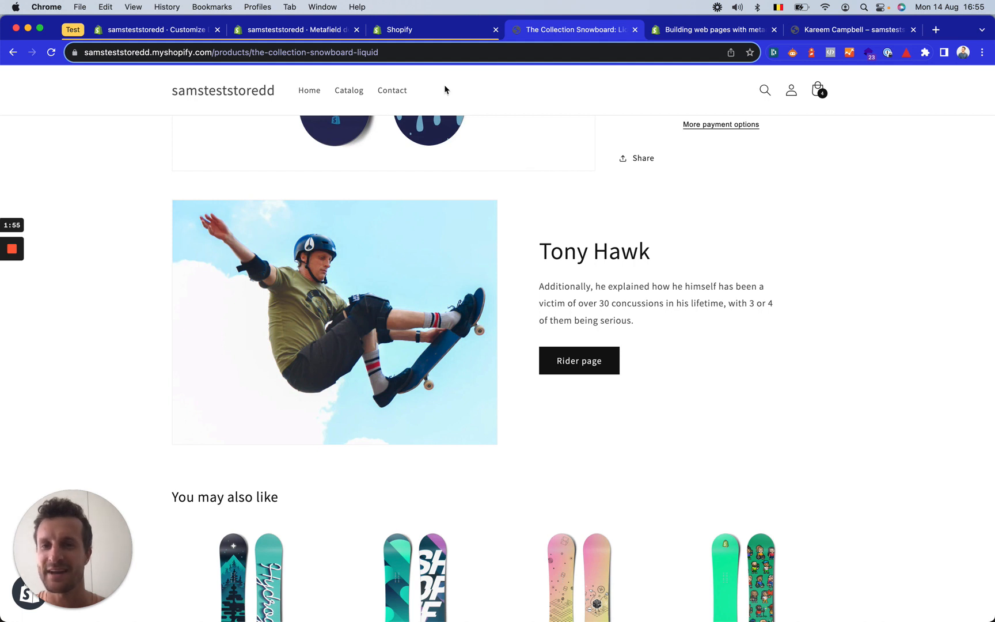
pyautogui.scroll(1, 405, 353)
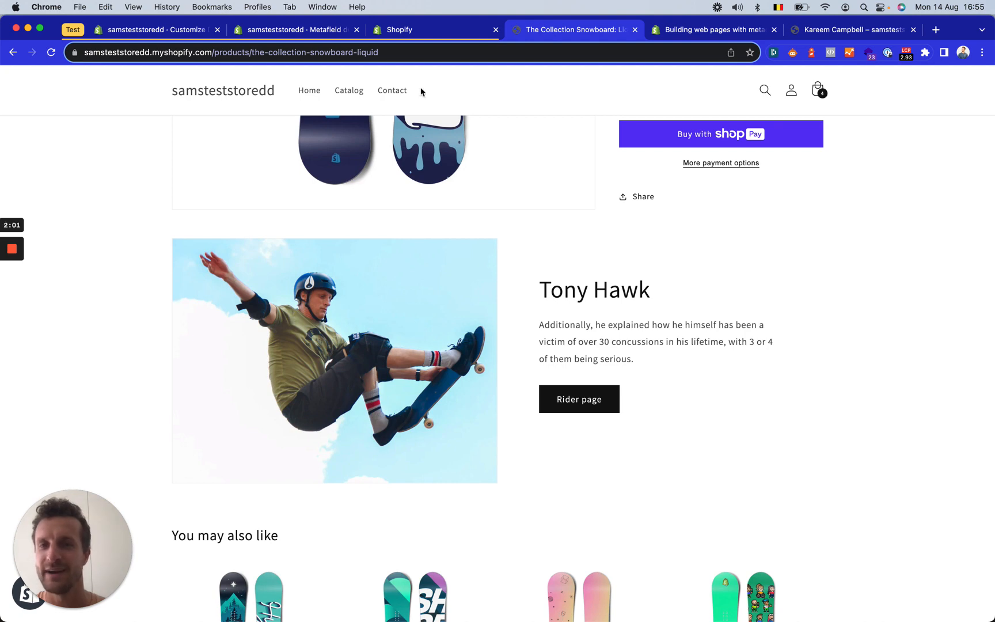
pyautogui.scroll(-1, 410, 306)
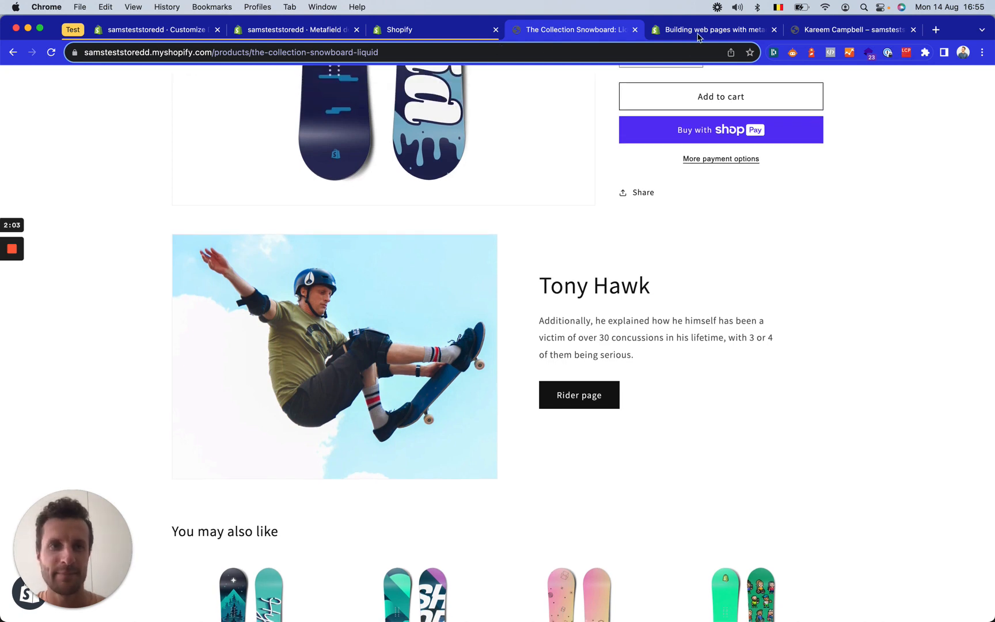
# Leave the custom data settings in the Shopify admin and open the product The Collection Snowboard: Hydrogen
pyautogui.click(691, 32)
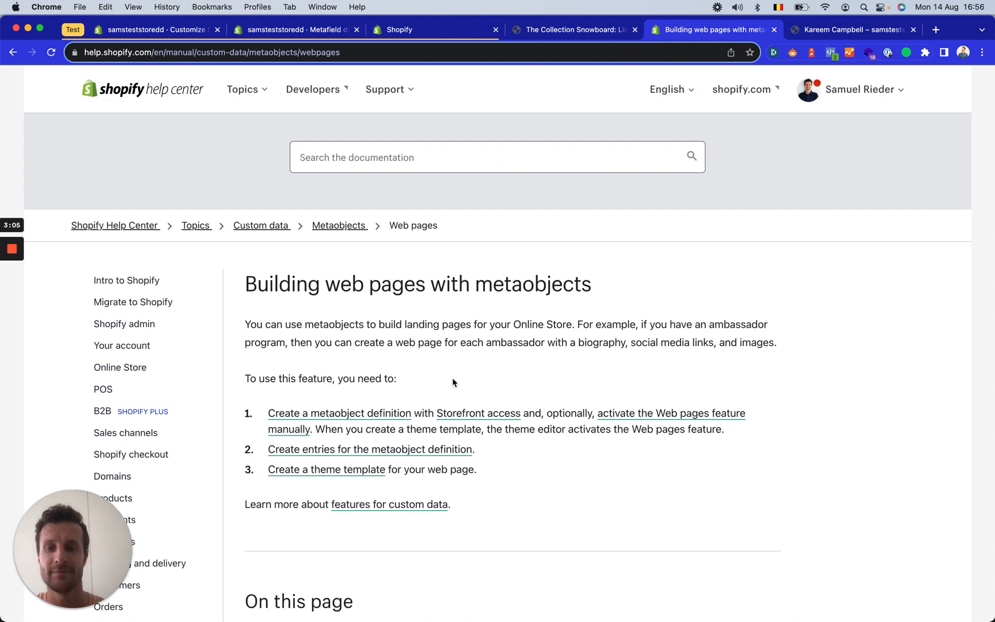
pyautogui.click(188, 30)
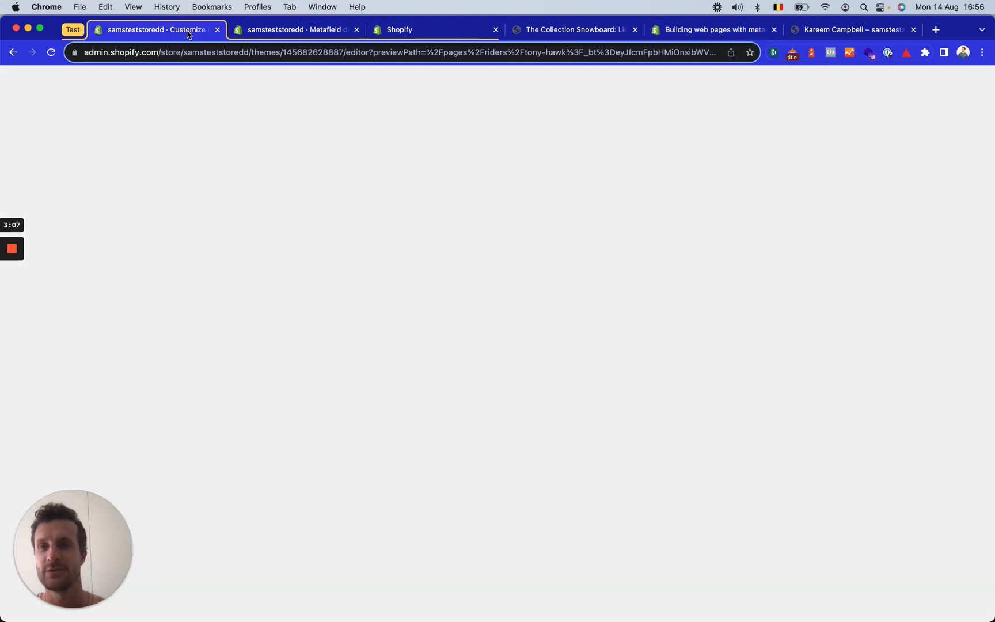
pyautogui.click(306, 34)
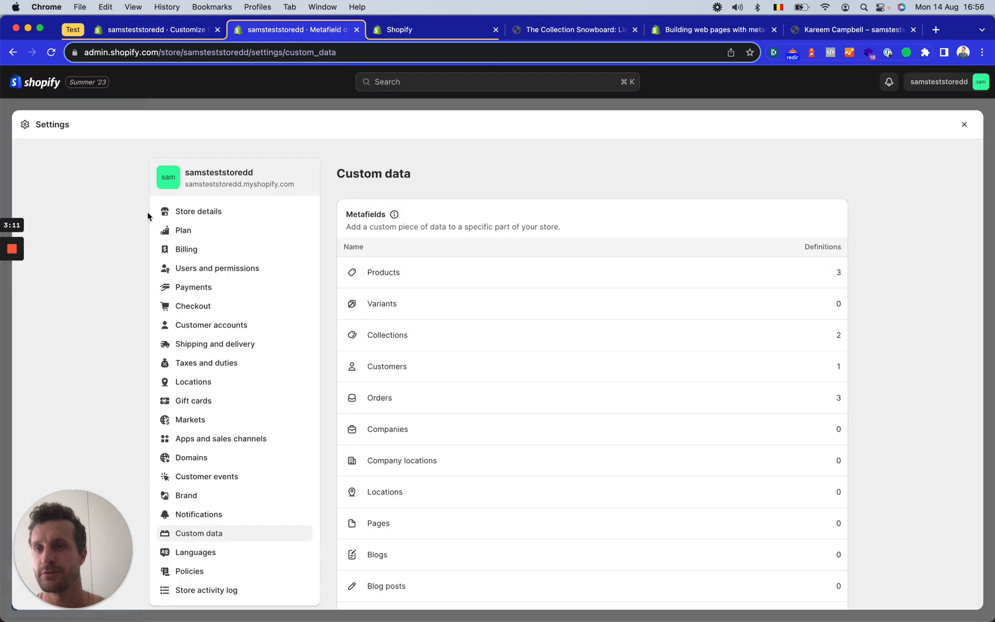
pyautogui.click(964, 124)
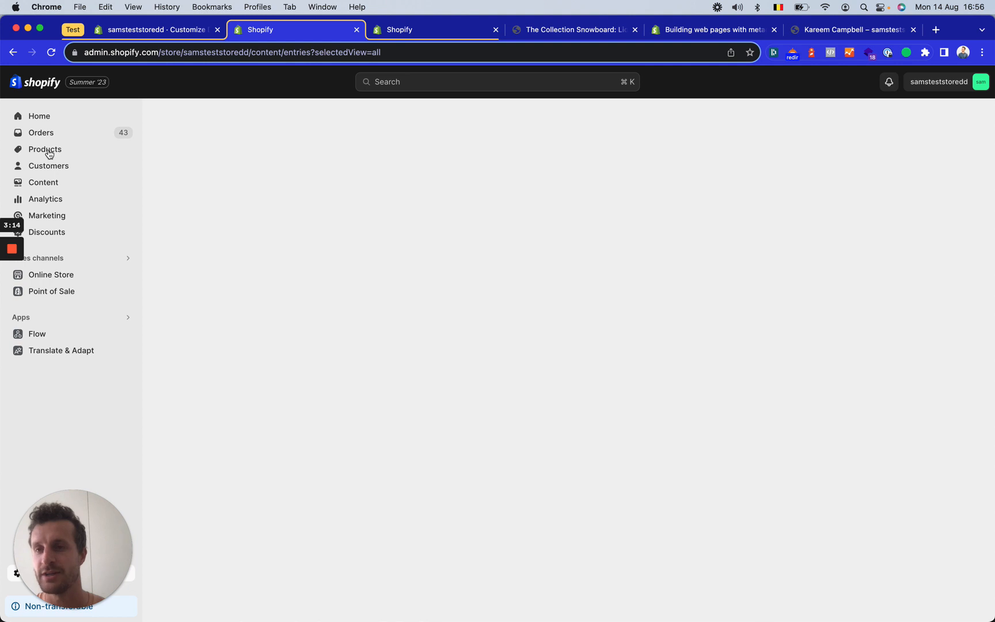
pyautogui.click(129, 149)
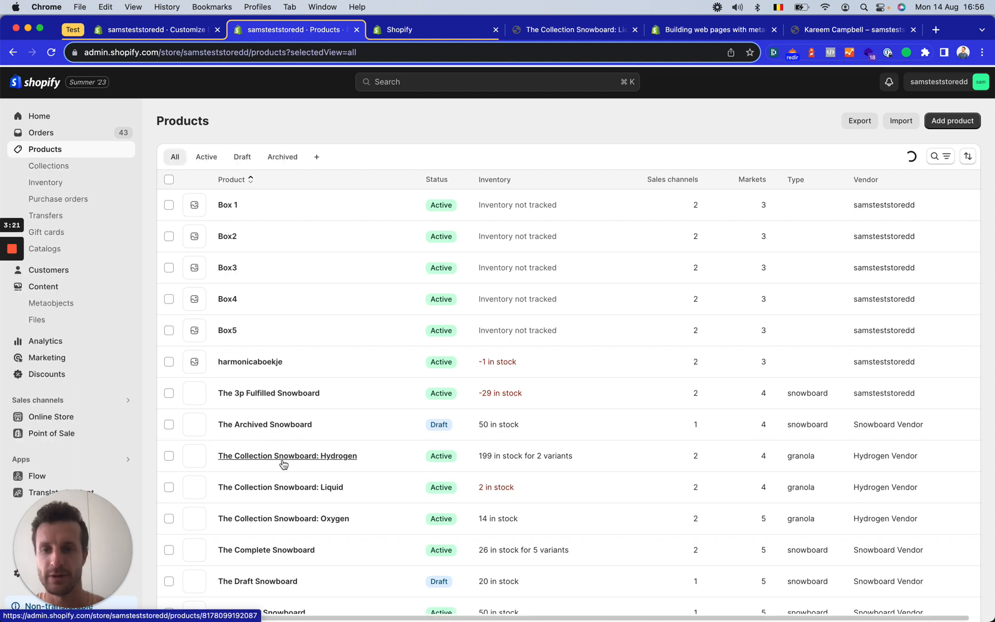
pyautogui.click(478, 440)
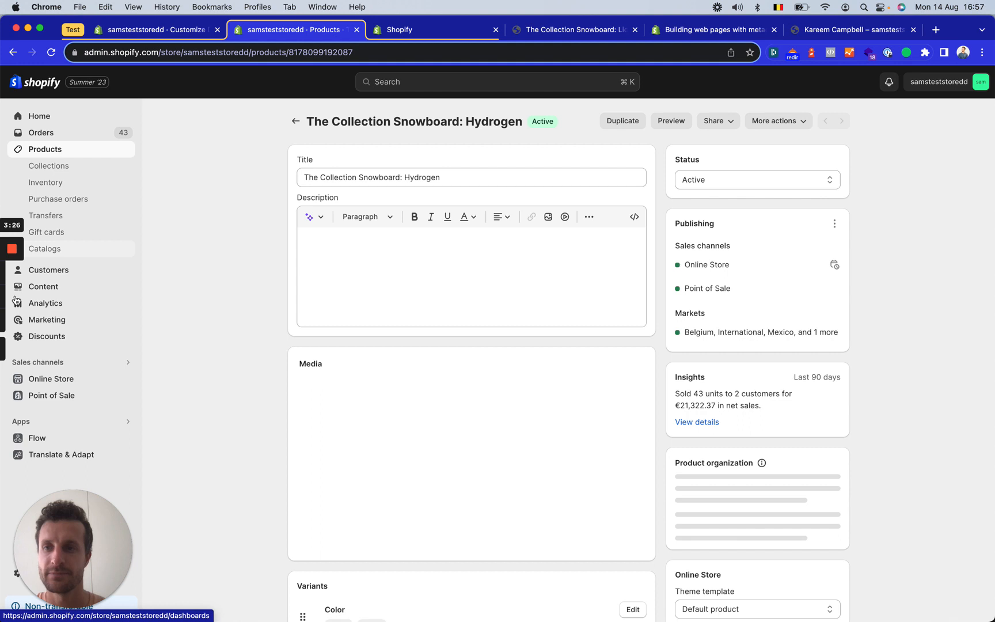
# Examine the Hydrogen snowboard's variants and its metafields, especially the rider reference
pyautogui.moveTo(15, 299)
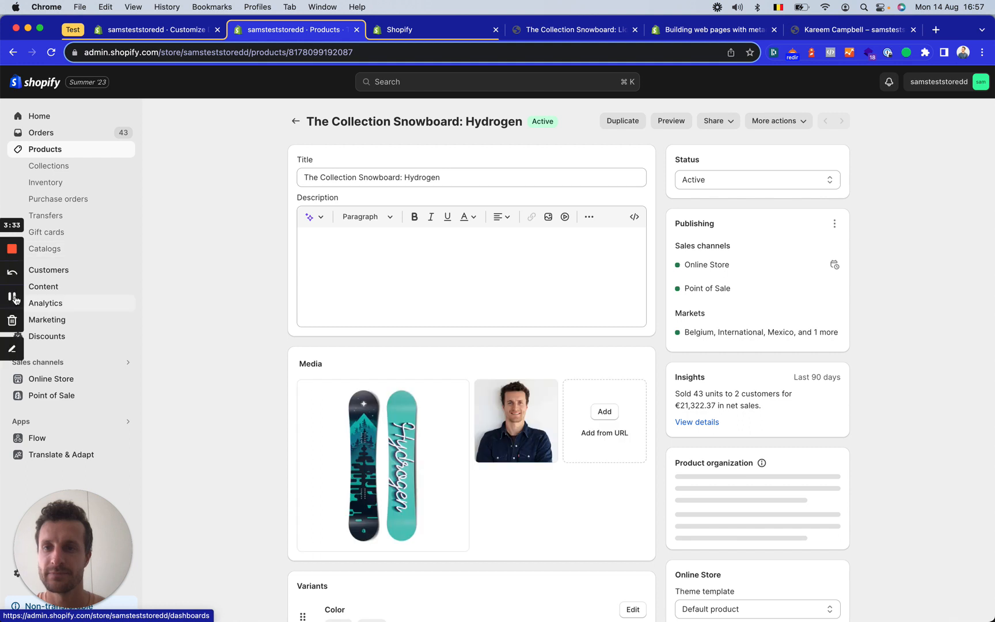
pyautogui.scroll(-10, 227, 297)
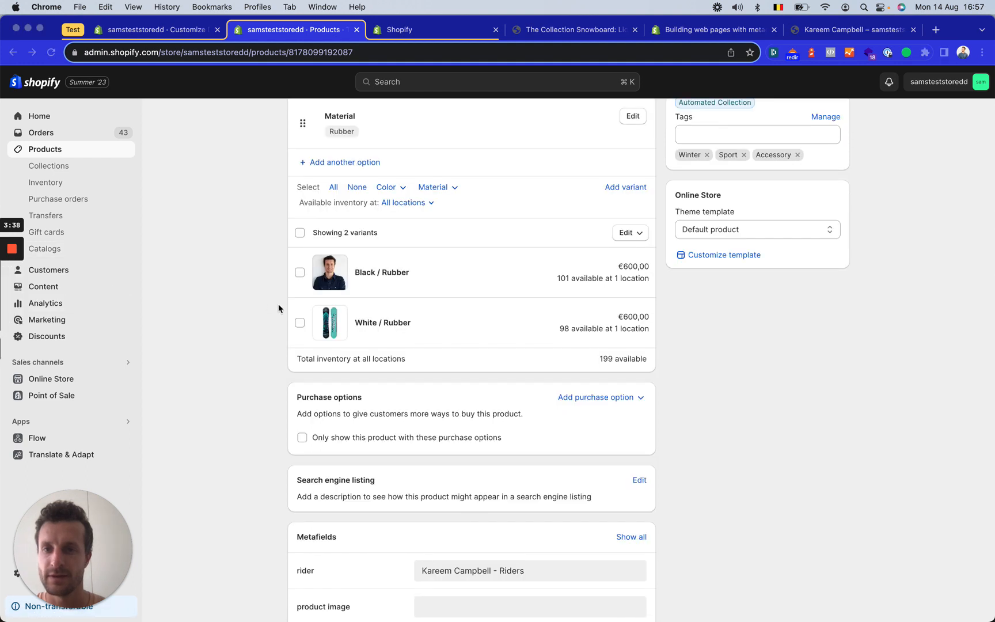
pyautogui.scroll(-3, 268, 414)
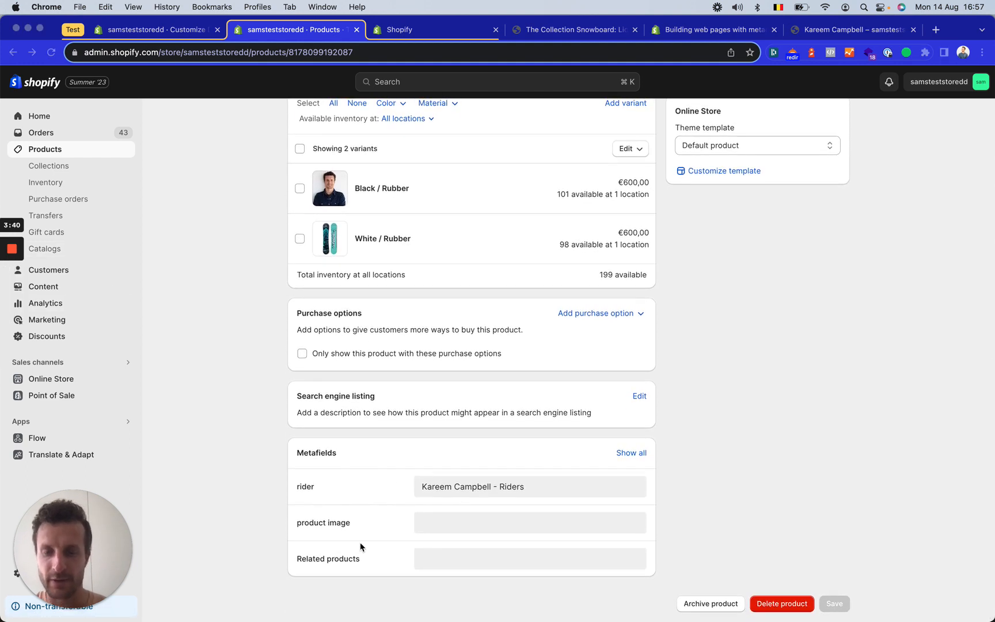
pyautogui.scroll(5, 351, 530)
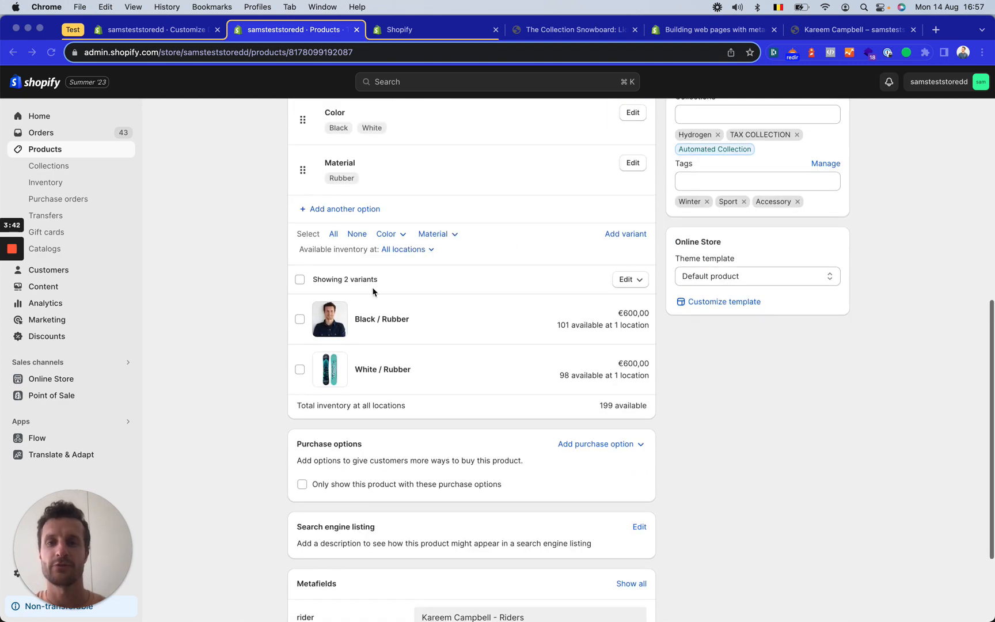
pyautogui.scroll(3, 286, 256)
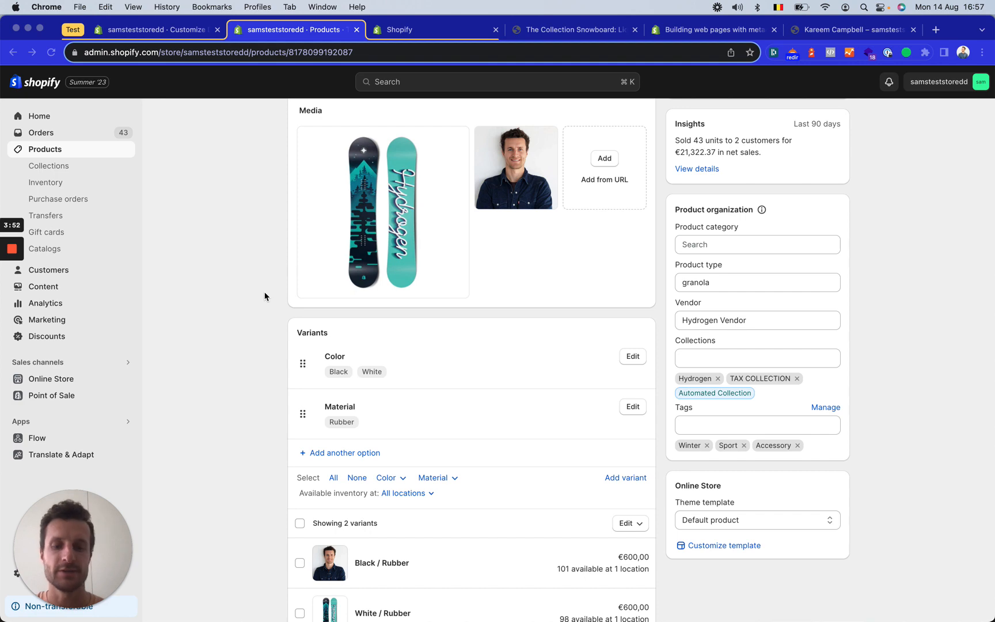
pyautogui.scroll(-6, 311, 422)
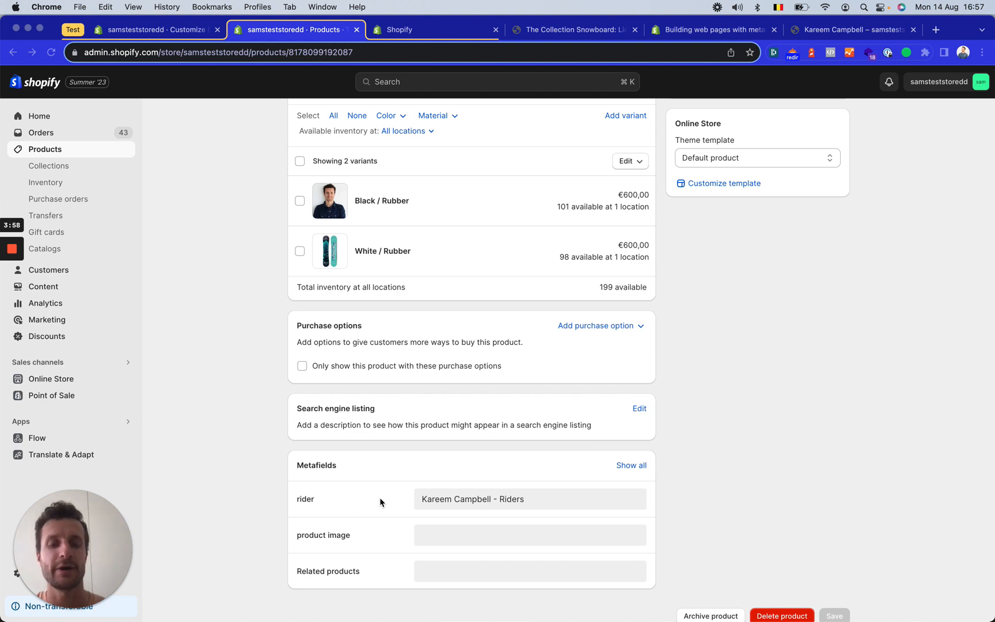
pyautogui.scroll(1, 200, 425)
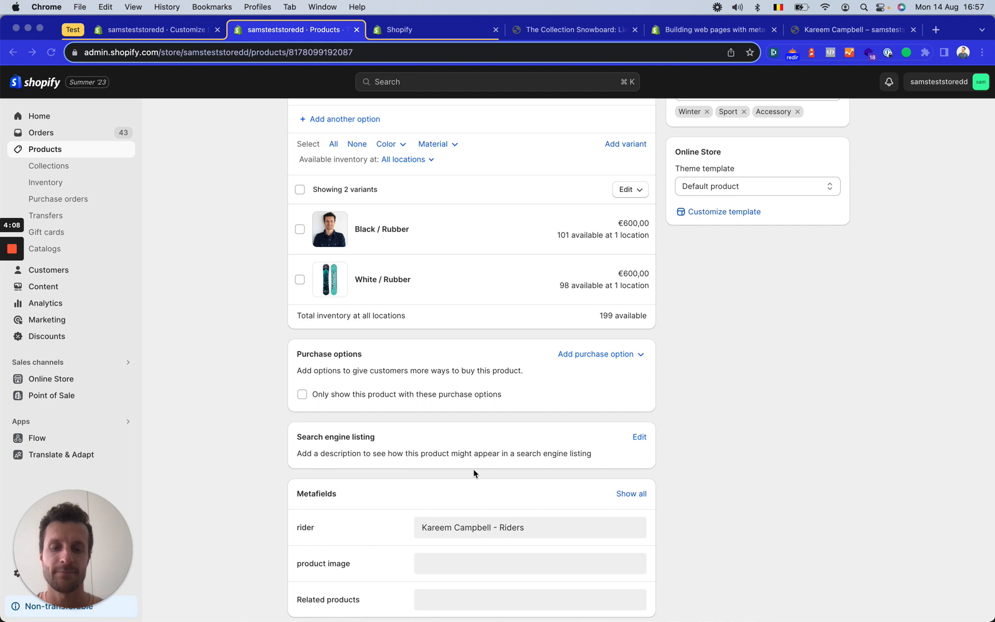
pyautogui.scroll(2, 501, 431)
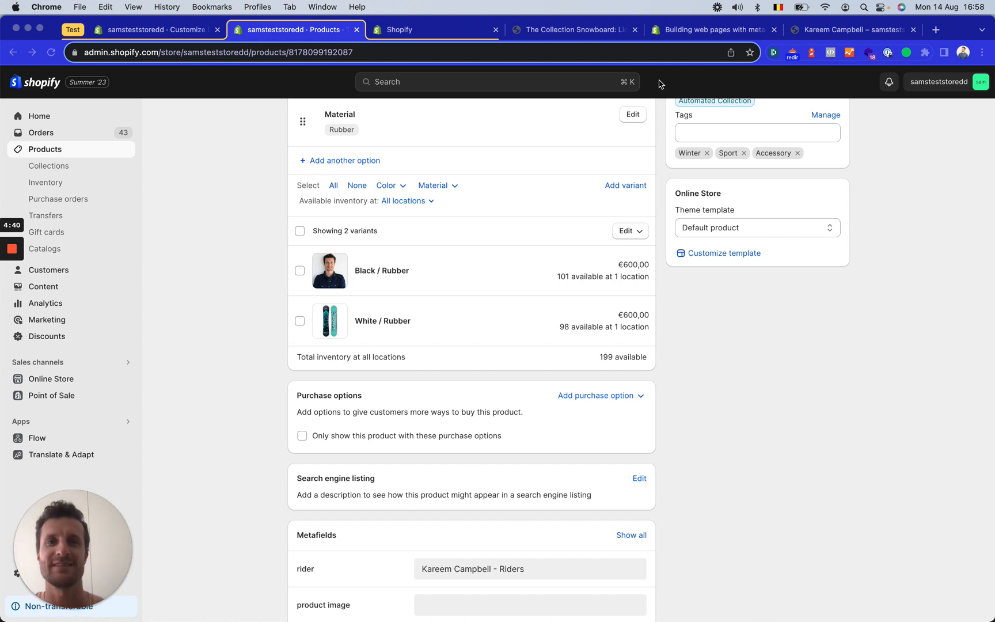
# Consult the help article on building web pages with metaobjects and return to the Hydrogen snowboard's product details
pyautogui.click(701, 32)
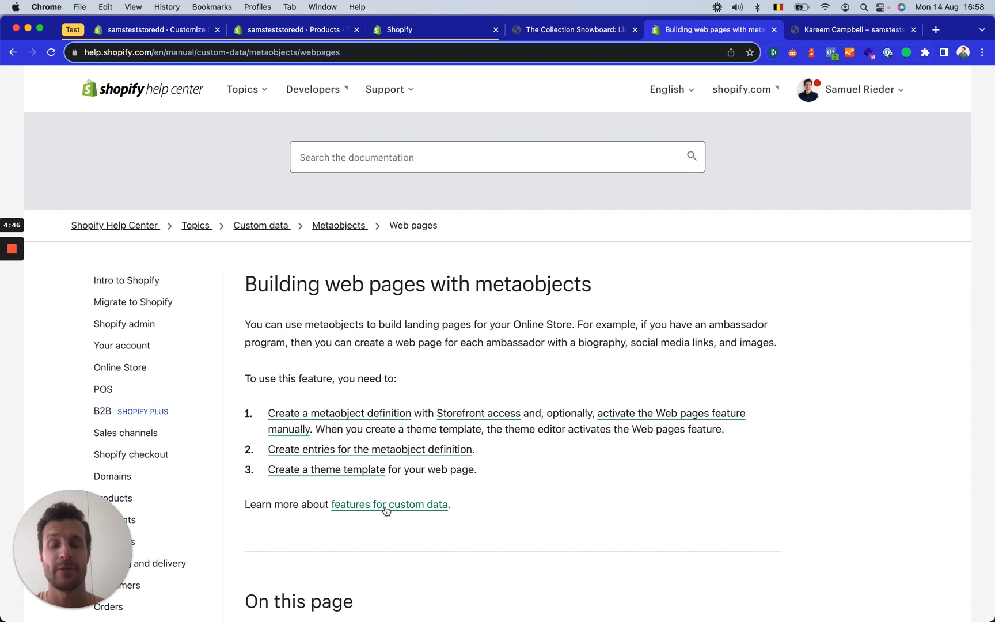
pyautogui.scroll(-1, 386, 510)
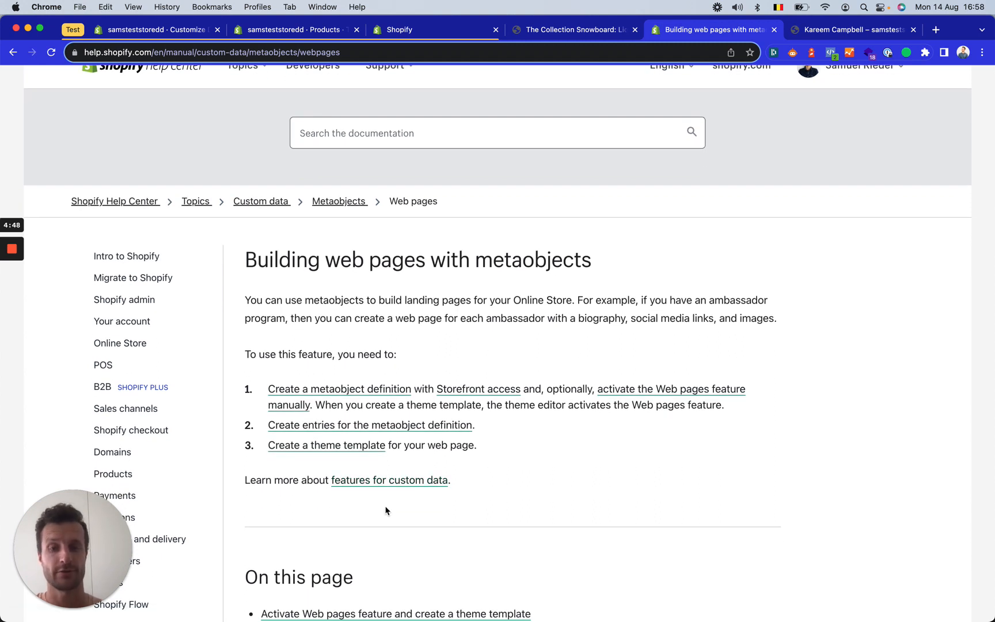
pyautogui.click(309, 33)
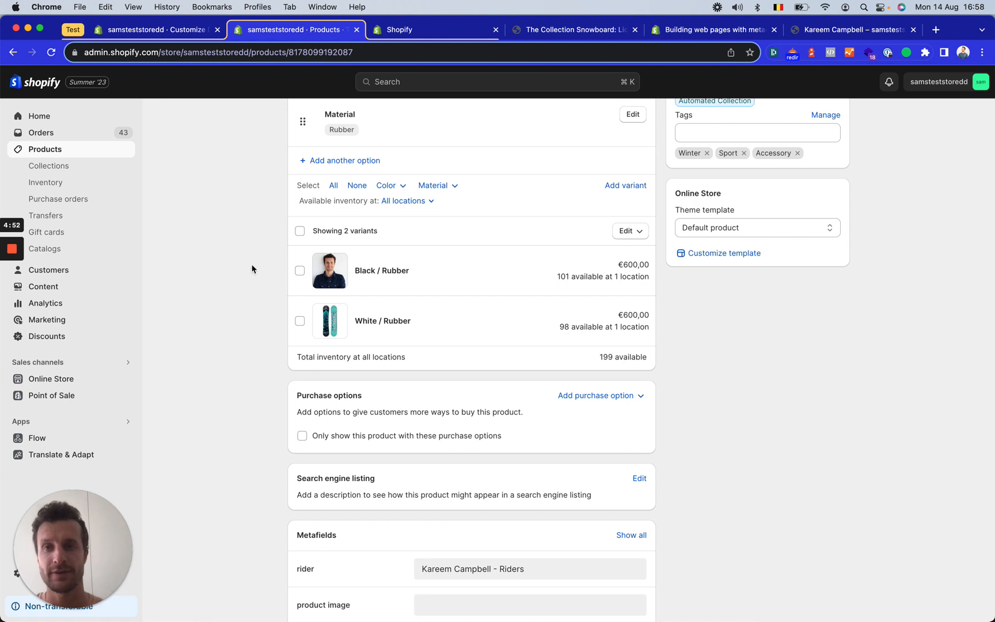
pyautogui.scroll(5, 252, 270)
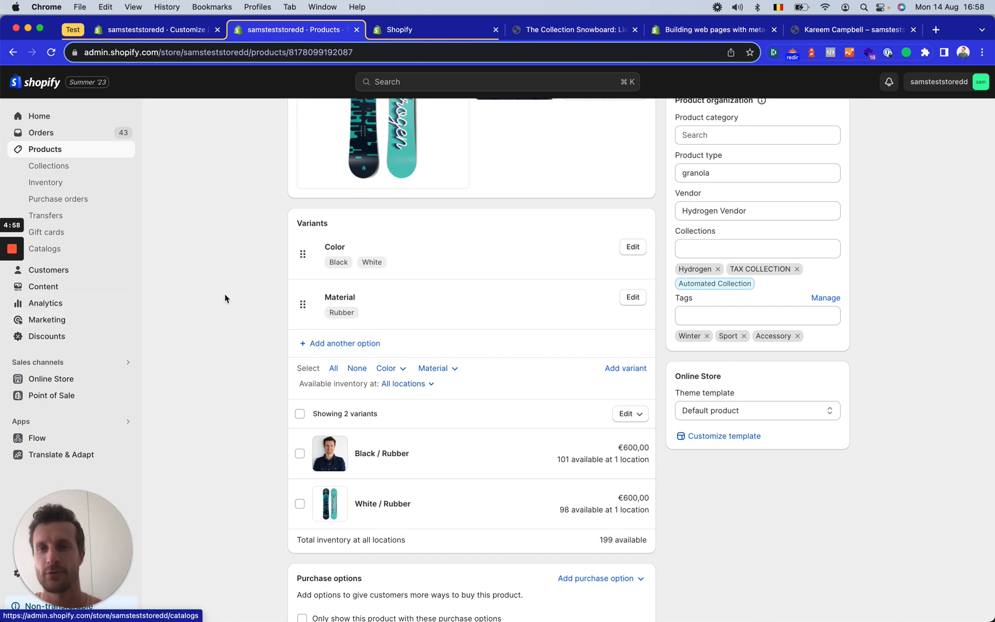
pyautogui.scroll(-3, 306, 252)
pyautogui.scroll(-3, 306, 256)
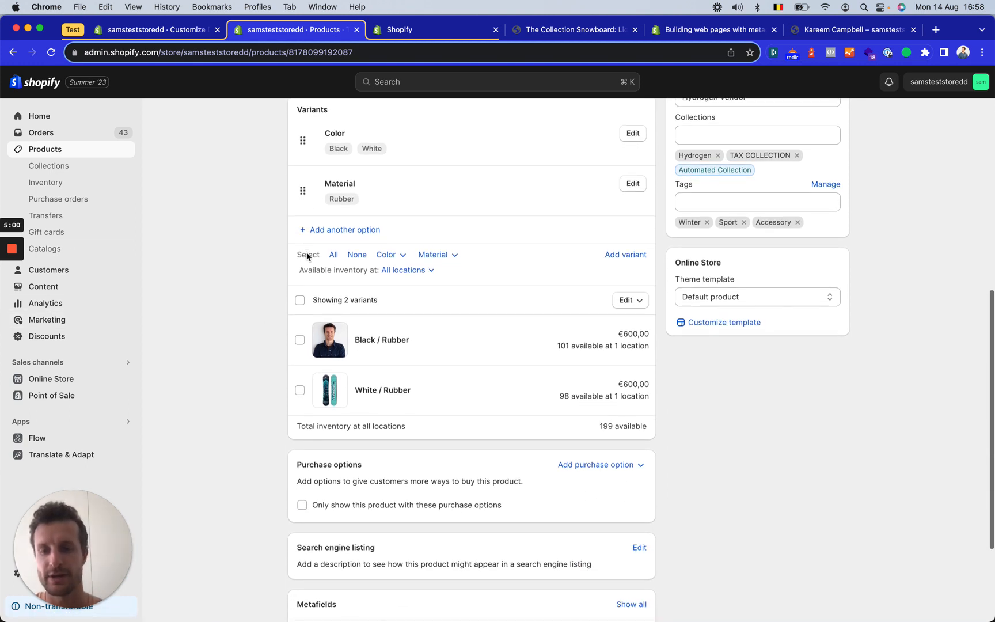
# Return to The Collection Snowboard: Liquid on the storefront and examine its product details together with the rider section below
pyautogui.click(570, 30)
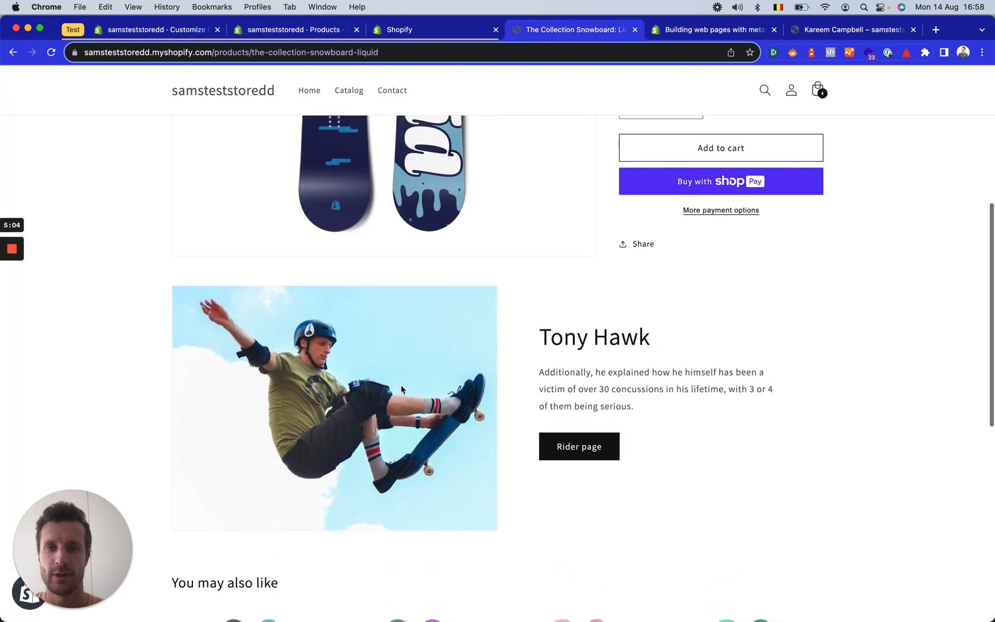
pyautogui.scroll(3, 402, 385)
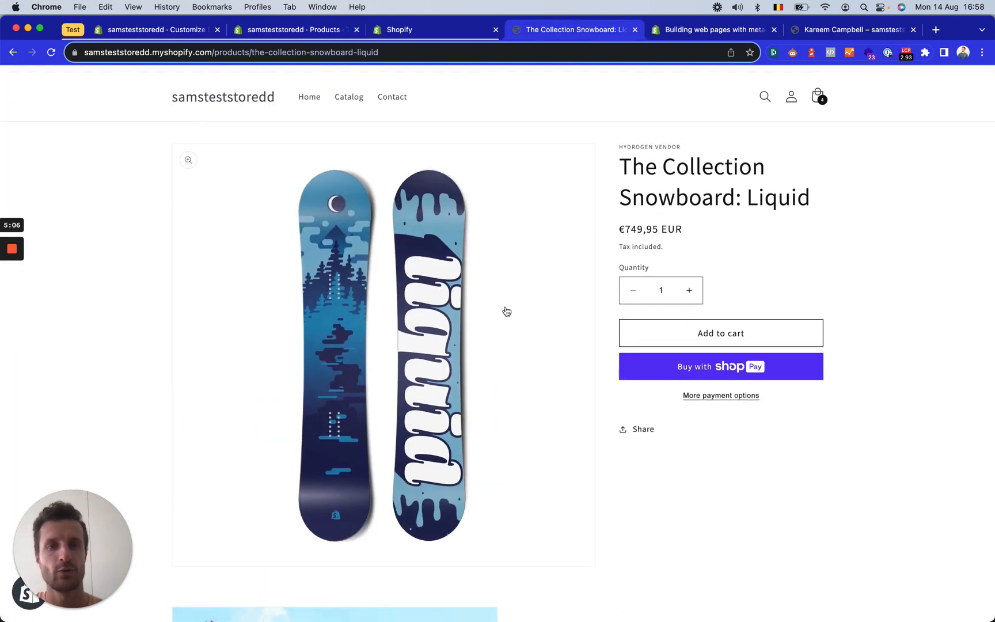
pyautogui.scroll(-3, 507, 312)
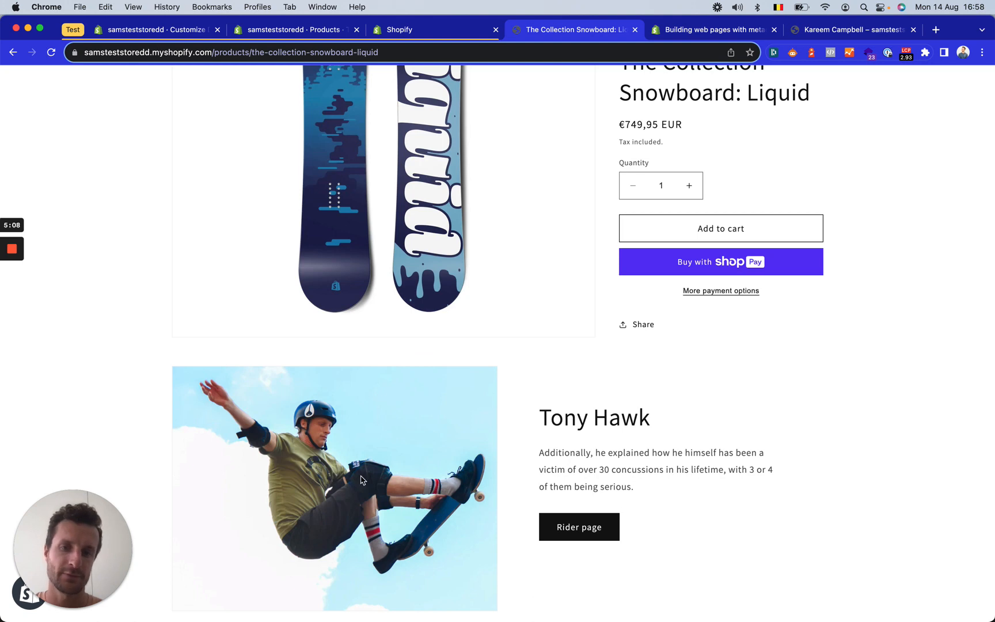
pyautogui.scroll(-1, 476, 376)
pyautogui.scroll(5, 603, 357)
pyautogui.scroll(1, 603, 354)
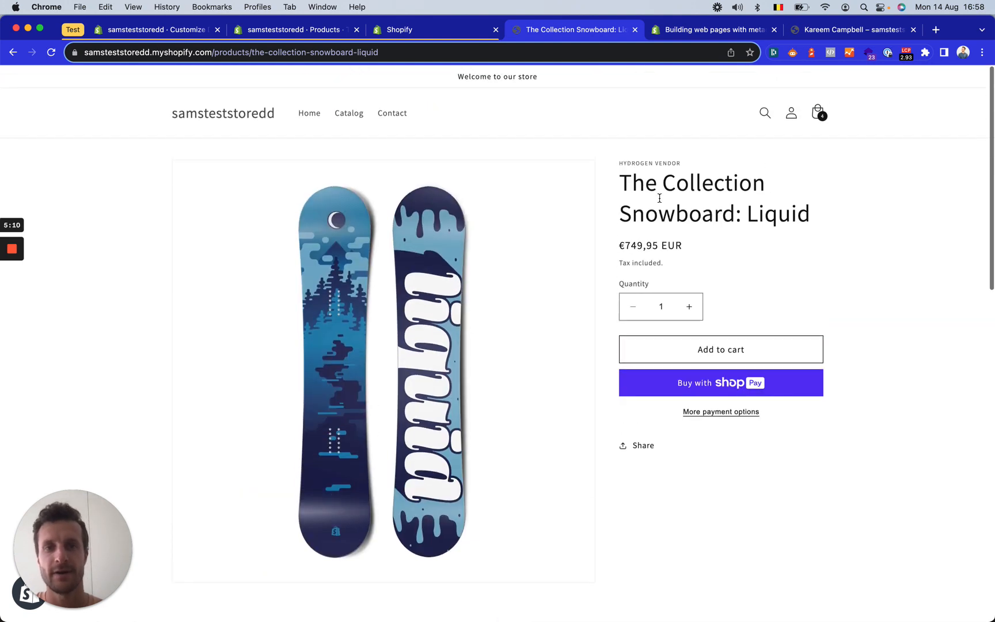
pyautogui.moveTo(620, 176); pyautogui.dragTo(811, 222)
pyautogui.scroll(-5, 589, 348)
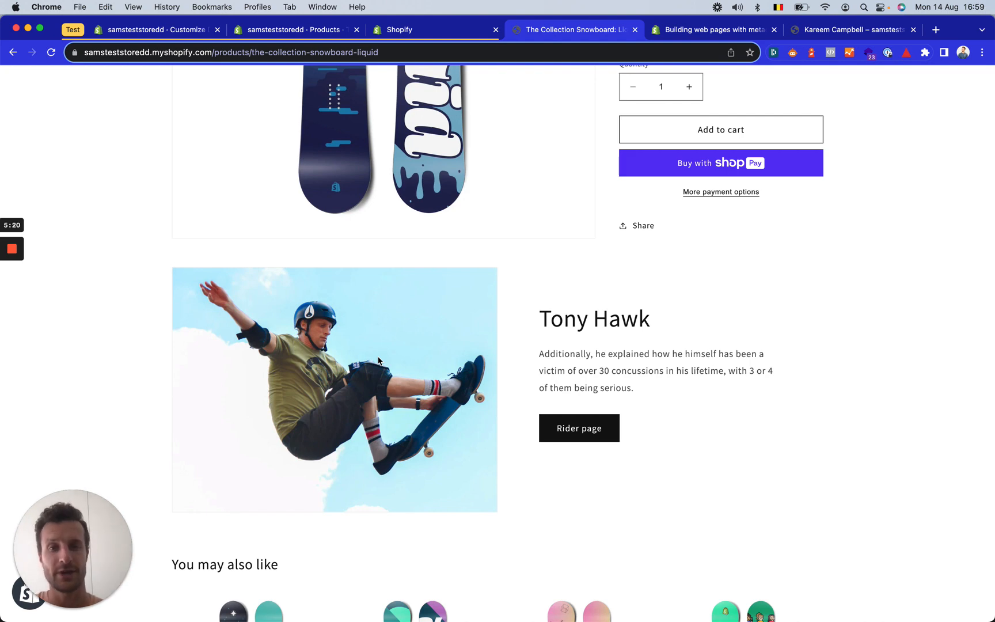
pyautogui.scroll(3, 451, 389)
pyautogui.scroll(-1, 451, 389)
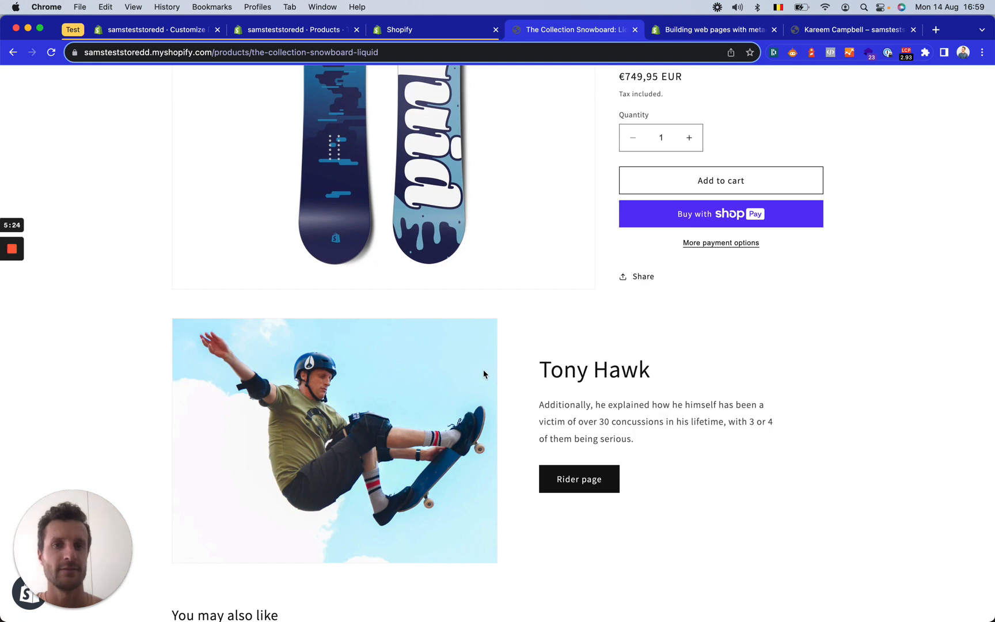
pyautogui.scroll(2, 469, 366)
pyautogui.scroll(-5, 447, 247)
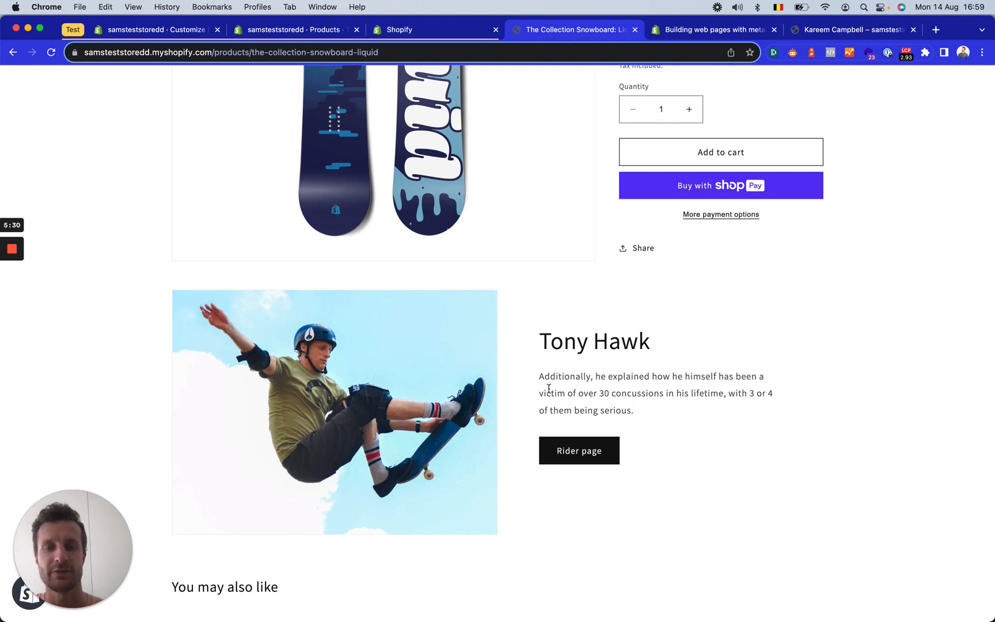
pyautogui.scroll(6, 549, 388)
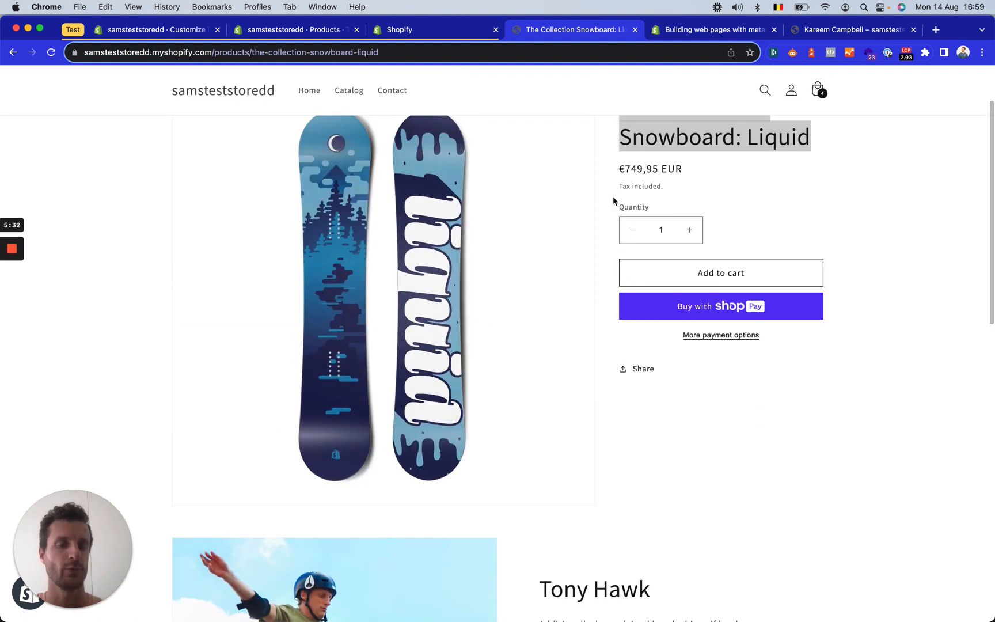
pyautogui.scroll(2, 614, 200)
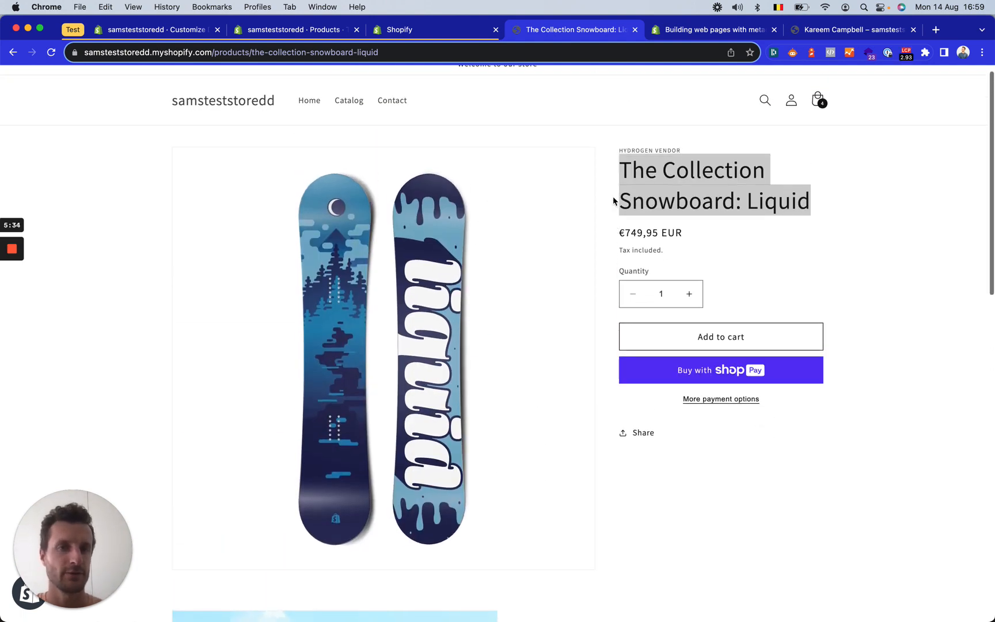
pyautogui.scroll(-1, 535, 338)
pyautogui.scroll(-3, 590, 363)
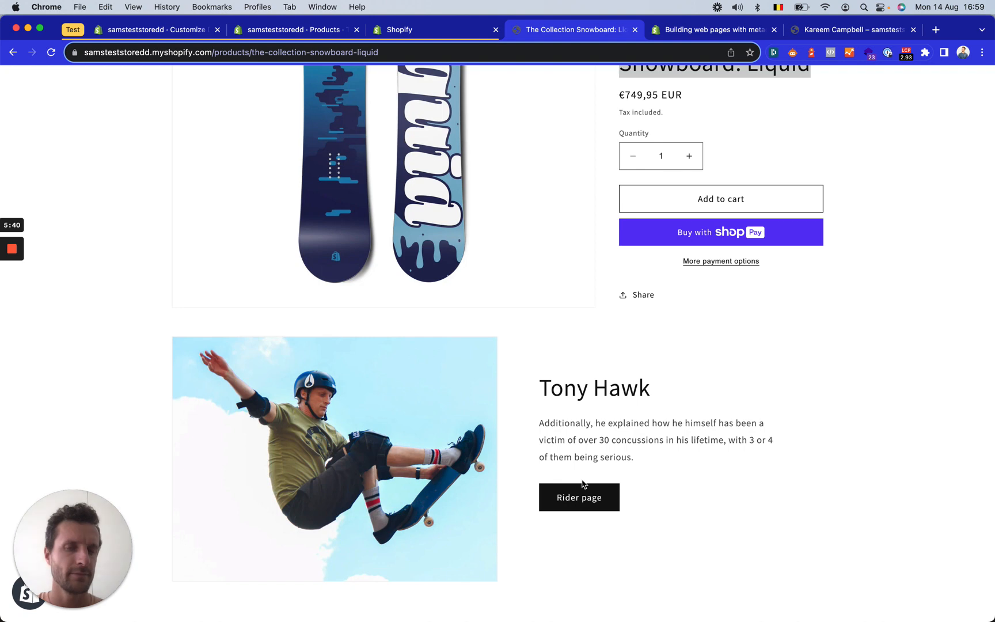
pyautogui.scroll(3, 576, 481)
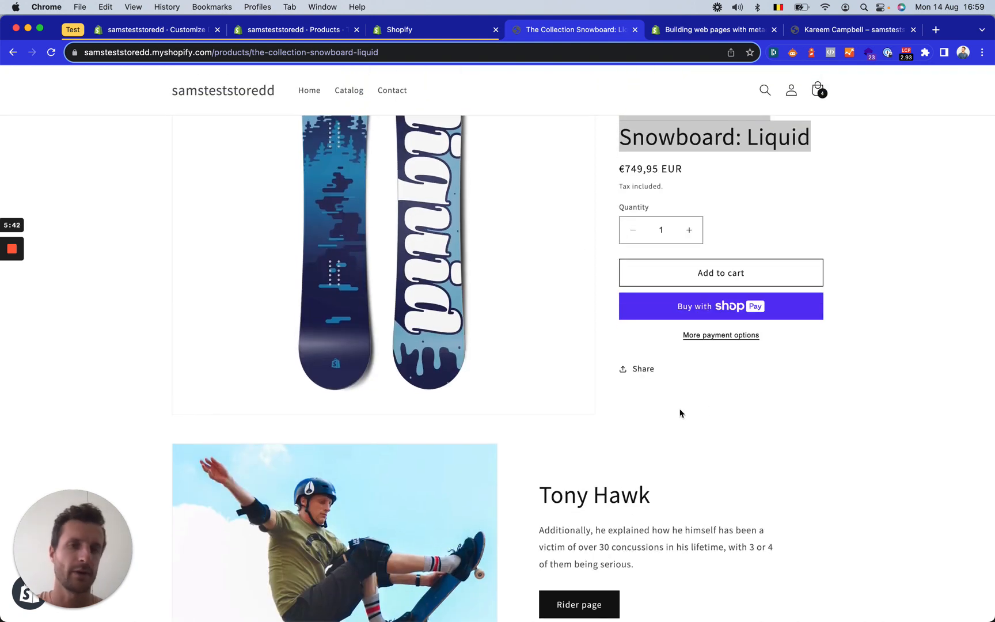
pyautogui.scroll(-3, 680, 413)
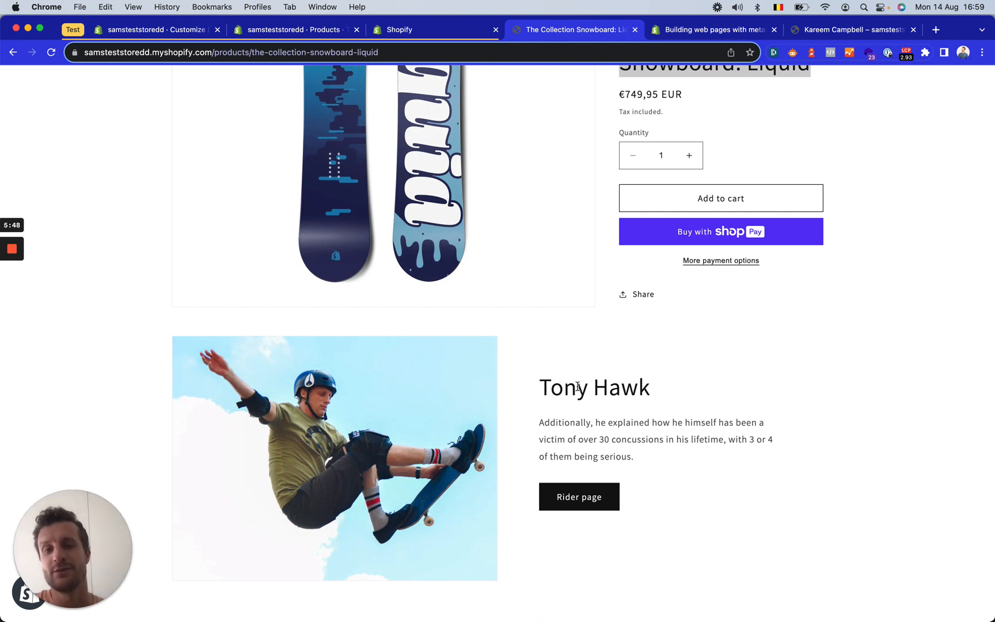
# Open the Tony Hawk rider page from the product and inspect the riders and tony-hawk segments of its URL
pyautogui.click(575, 505)
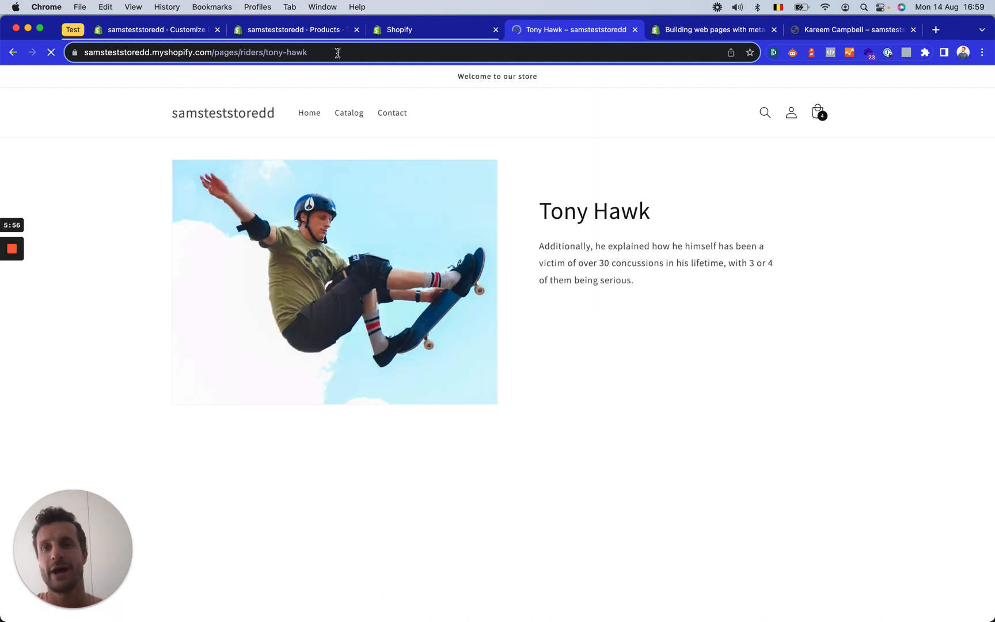
pyautogui.click(264, 53)
pyautogui.doubleClick(264, 53)
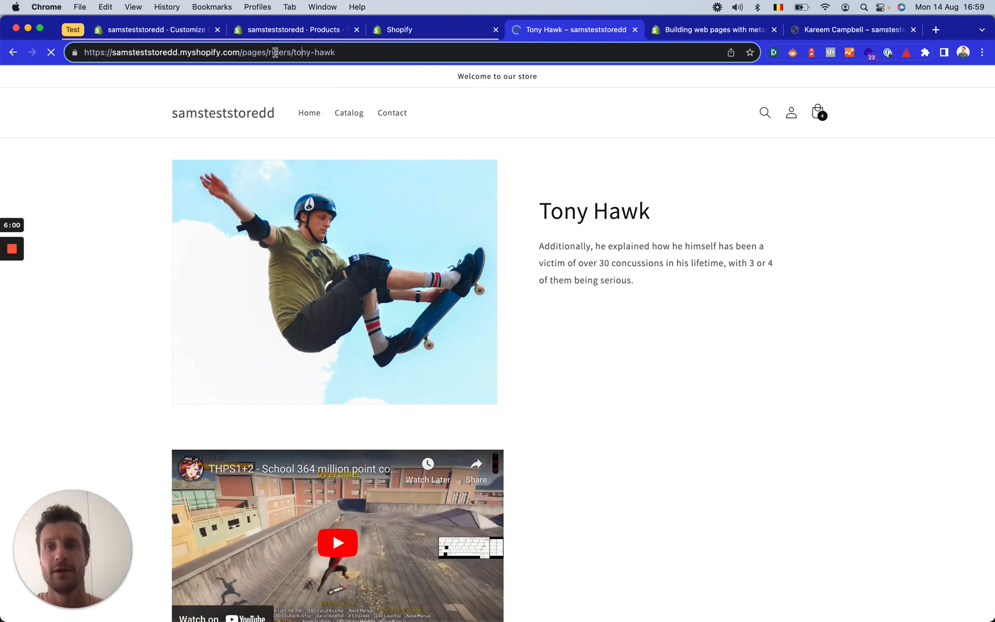
pyautogui.moveTo(268, 52); pyautogui.dragTo(361, 53)
pyautogui.click(268, 53)
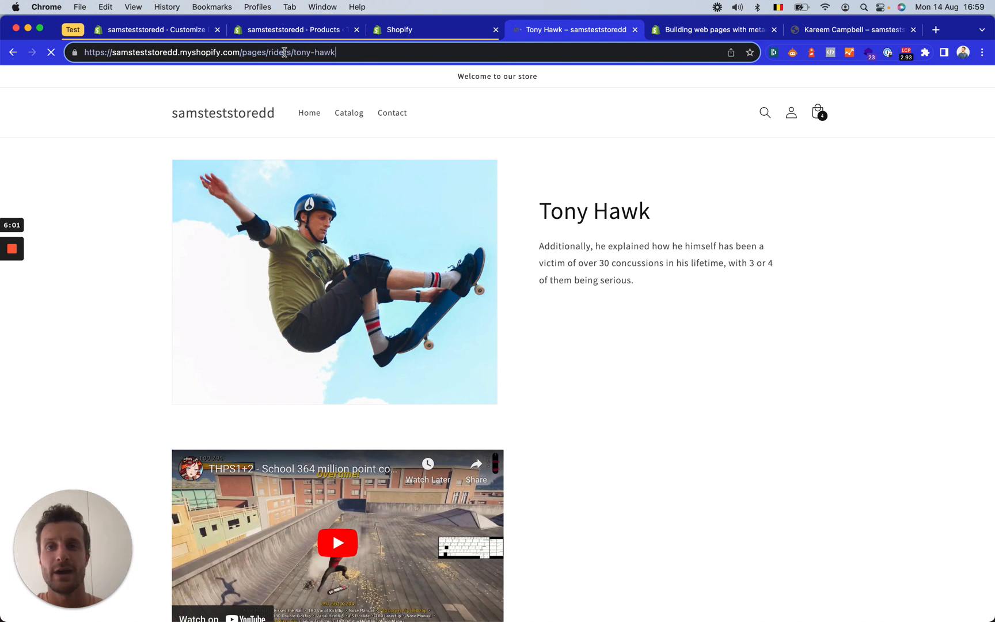
pyautogui.doubleClick(282, 52)
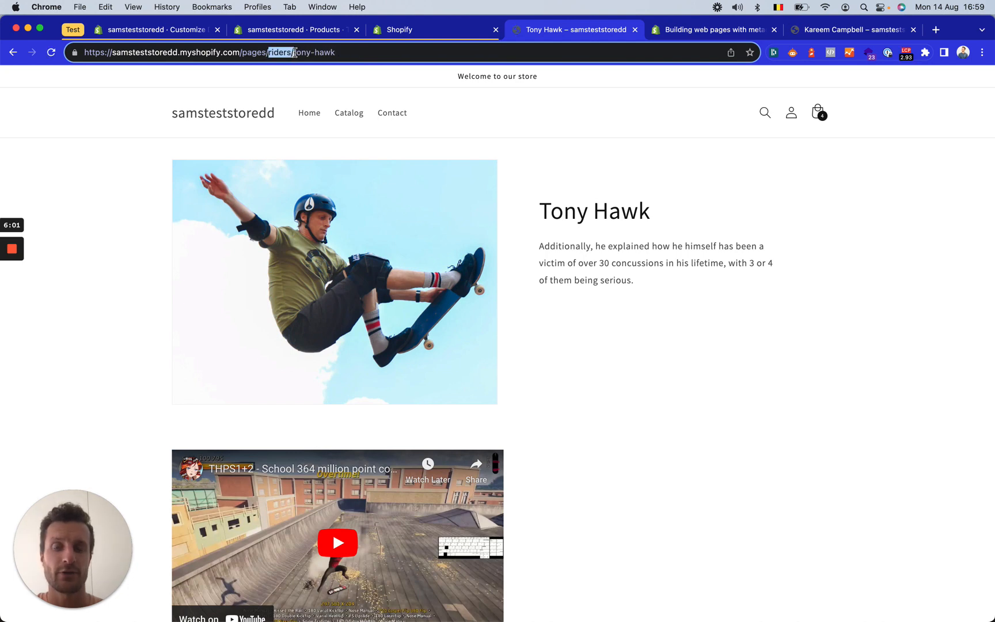
pyautogui.click(351, 56)
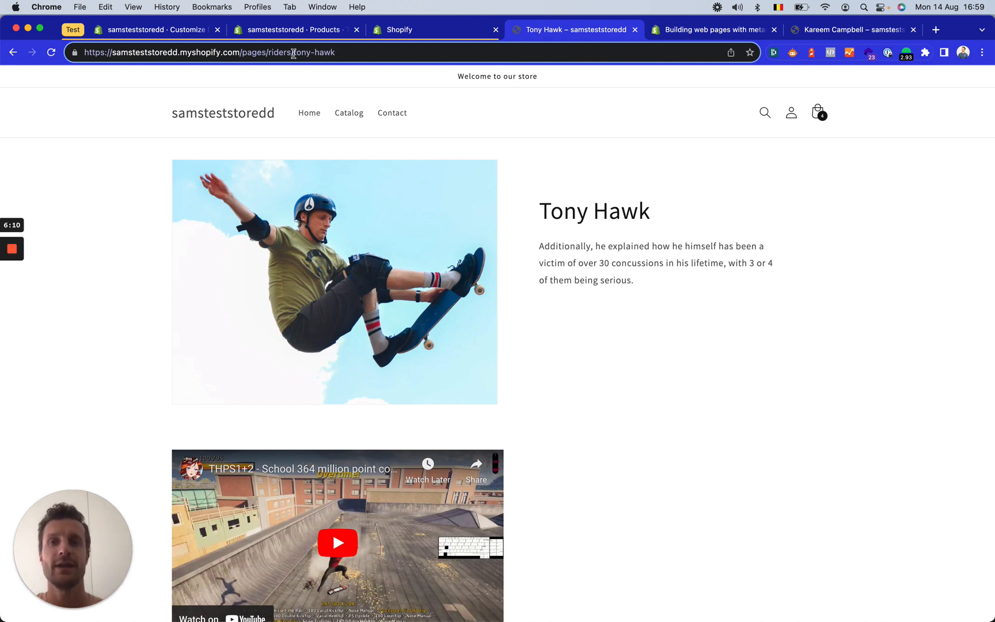
pyautogui.moveTo(266, 52); pyautogui.dragTo(362, 52)
pyautogui.click(354, 52)
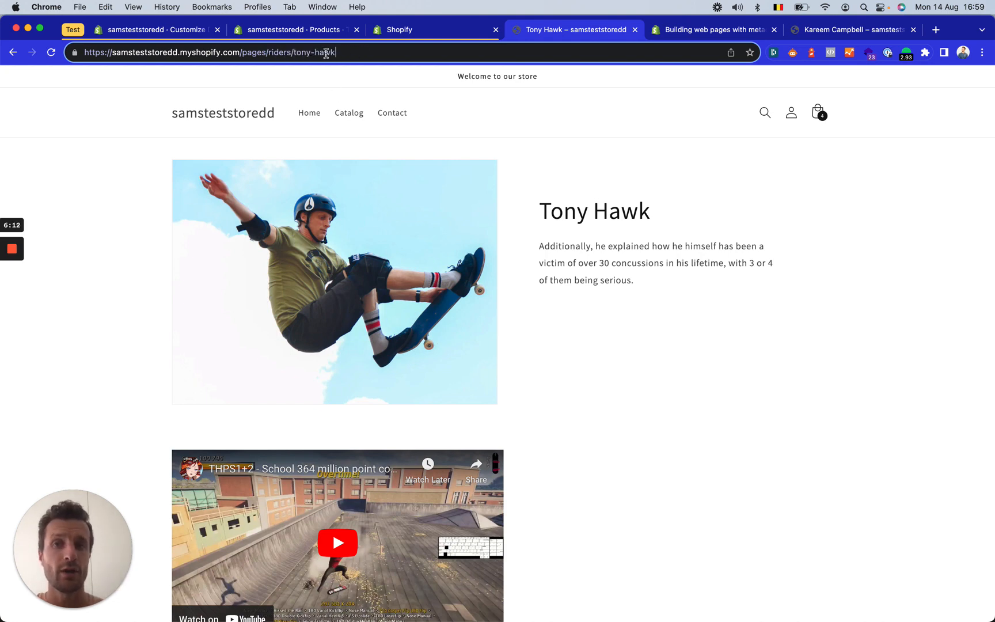
pyautogui.doubleClick(267, 52)
pyautogui.keyDown('shift'); pyautogui.click(294, 52); pyautogui.keyUp('shift')
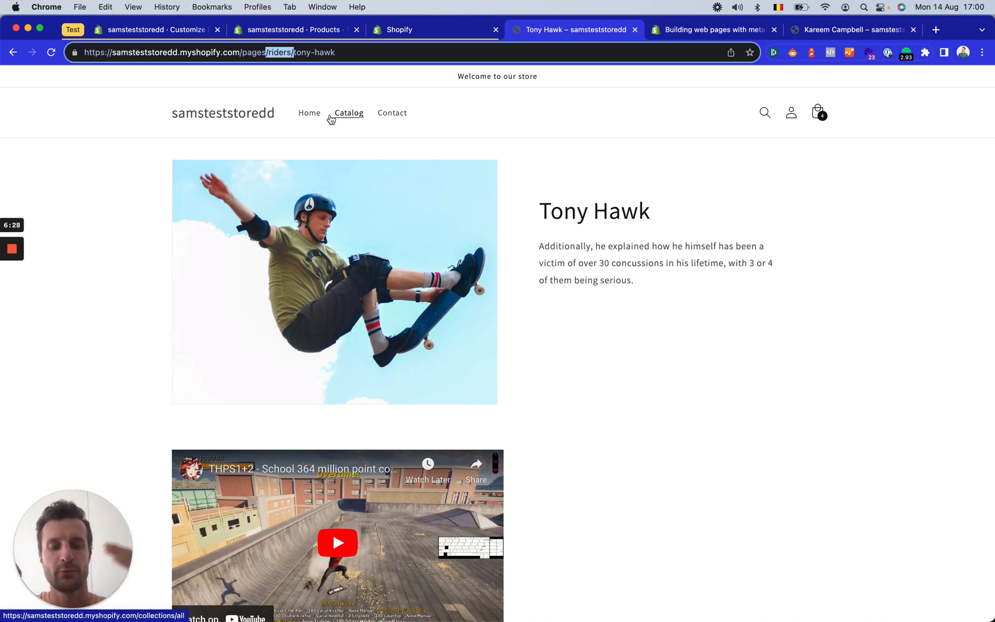
pyautogui.scroll(-1, 587, 355)
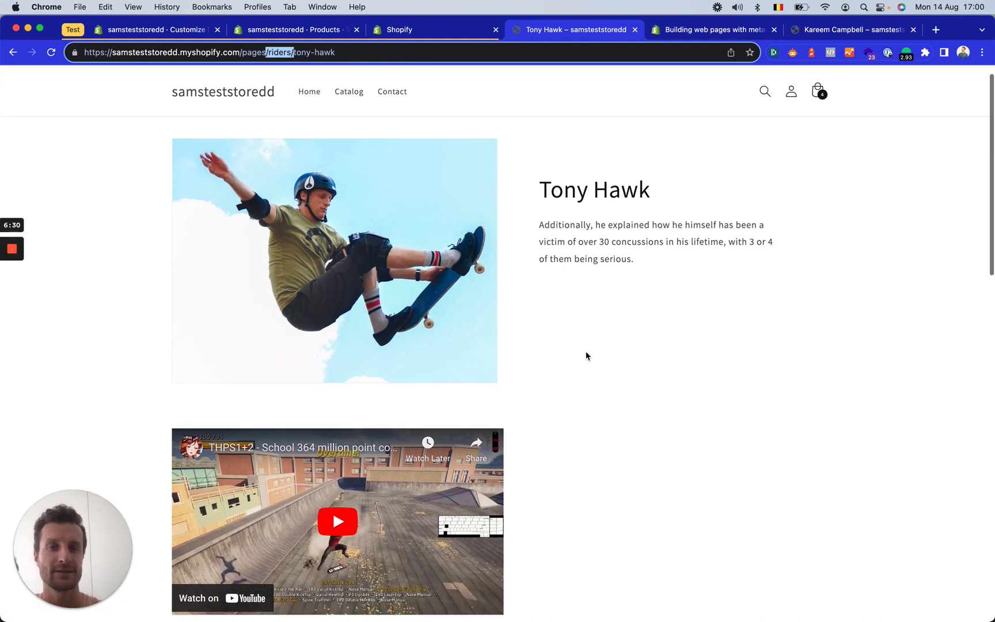
# Review the metaobject entries in the Shopify admin and open the Contact page from the online store's pages
pyautogui.click(319, 34)
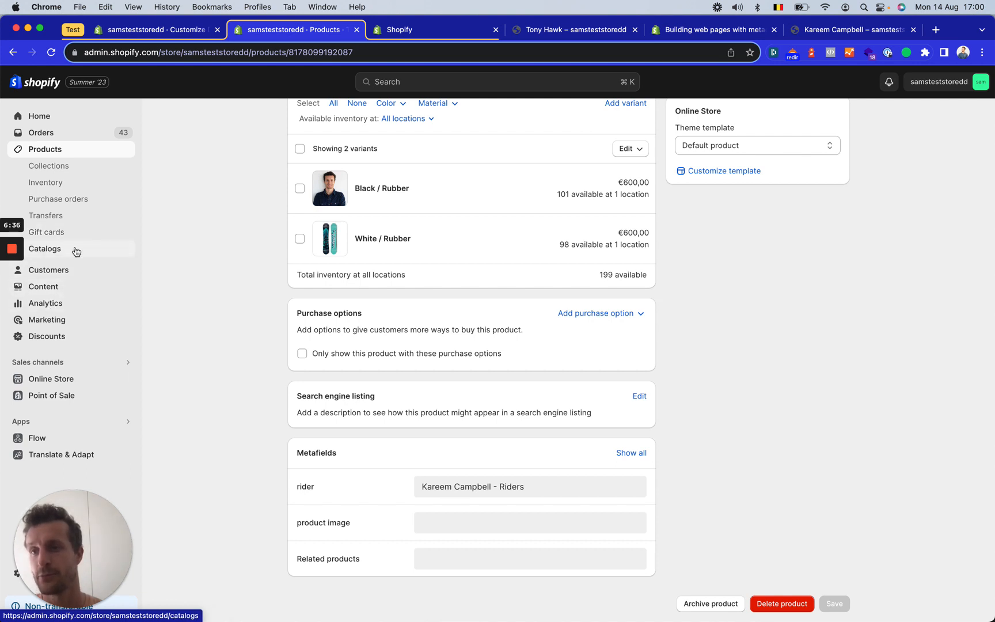
pyautogui.click(73, 287)
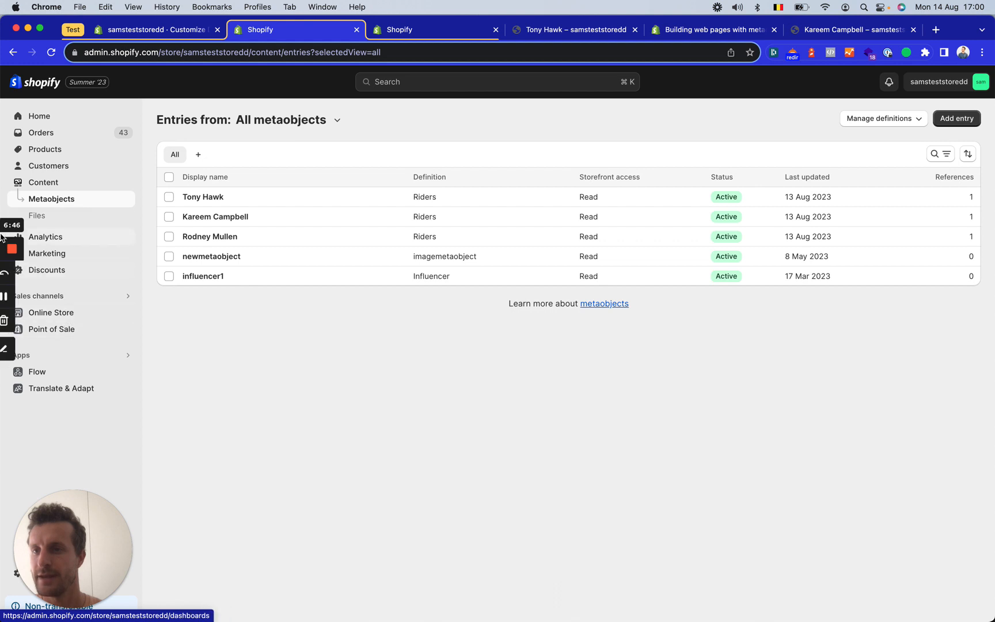
pyautogui.click(68, 312)
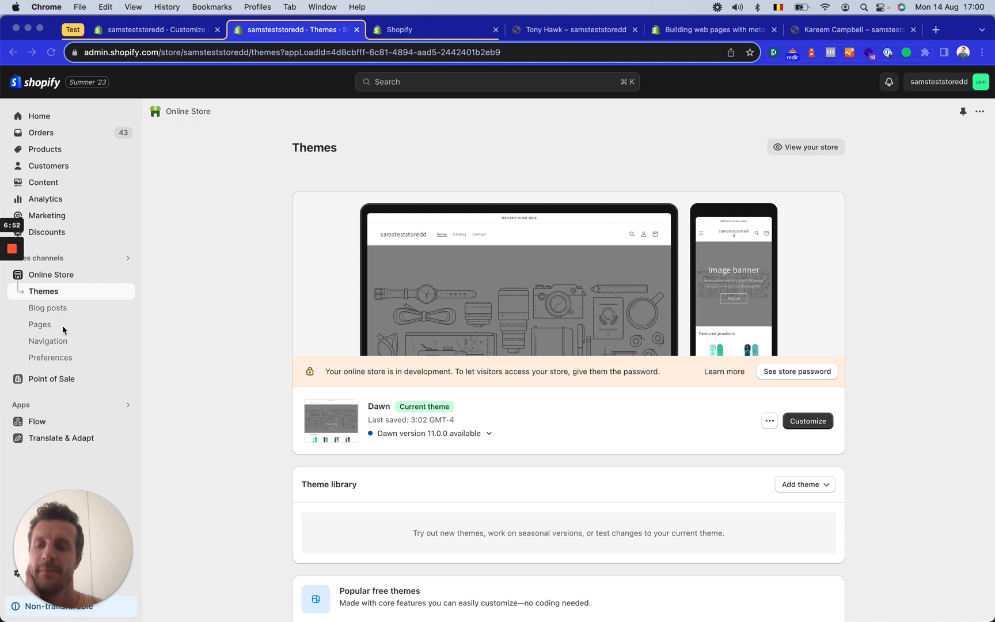
pyautogui.click(47, 327)
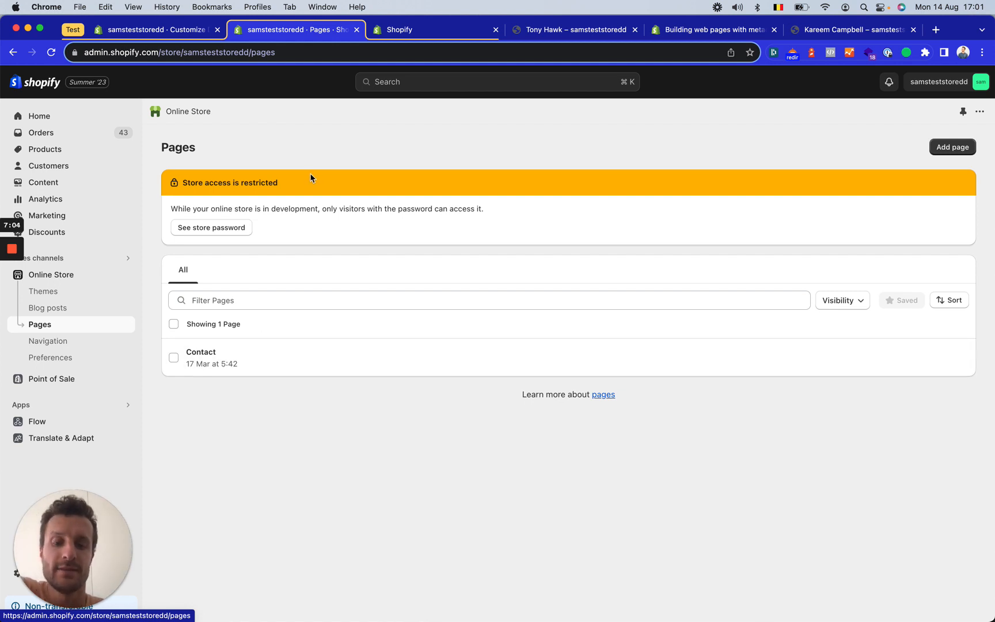
pyautogui.click(216, 370)
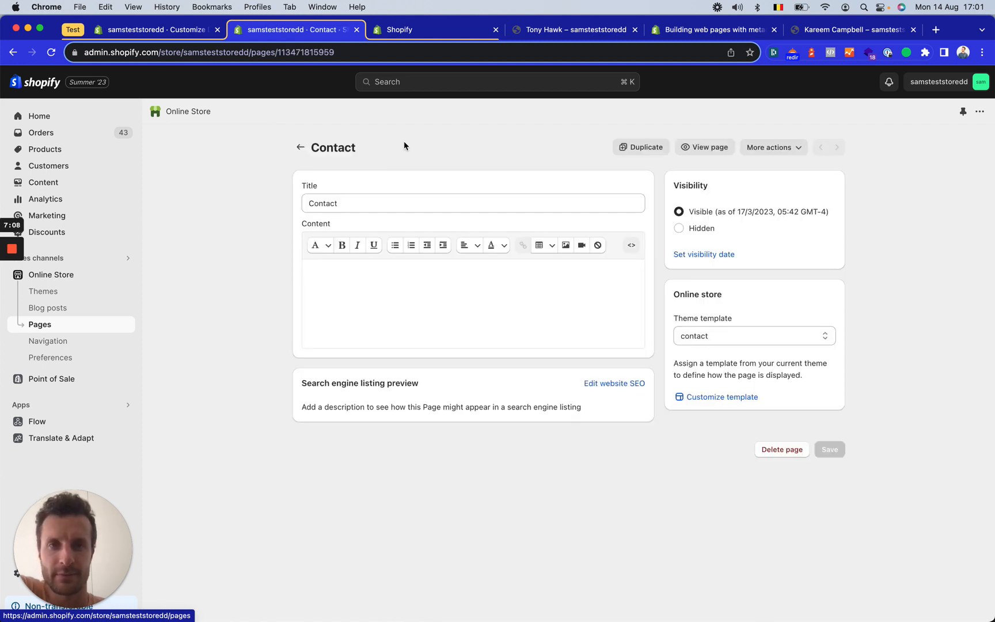
# Return to the Tony Hawk storefront page and examine its name, description, embedded videos and featured snowboard
pyautogui.click(576, 38)
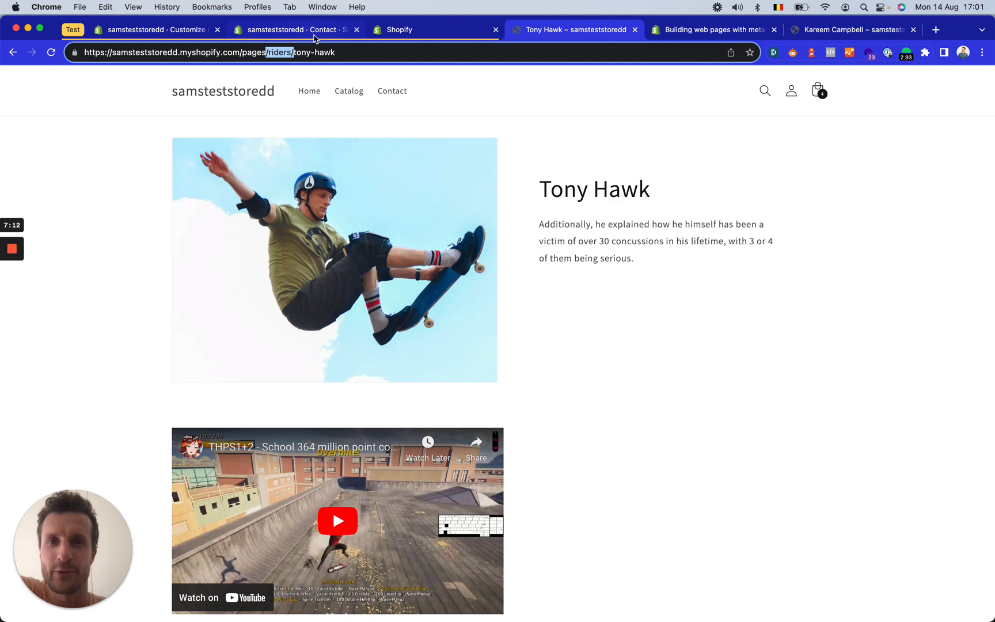
pyautogui.press('super+r')
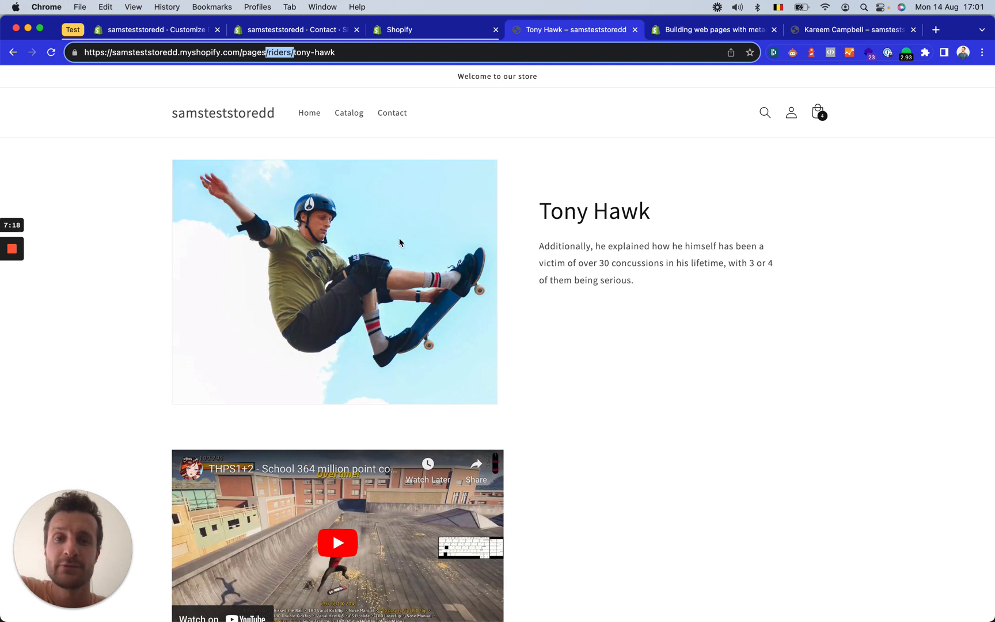
pyautogui.moveTo(542, 210); pyautogui.dragTo(651, 212)
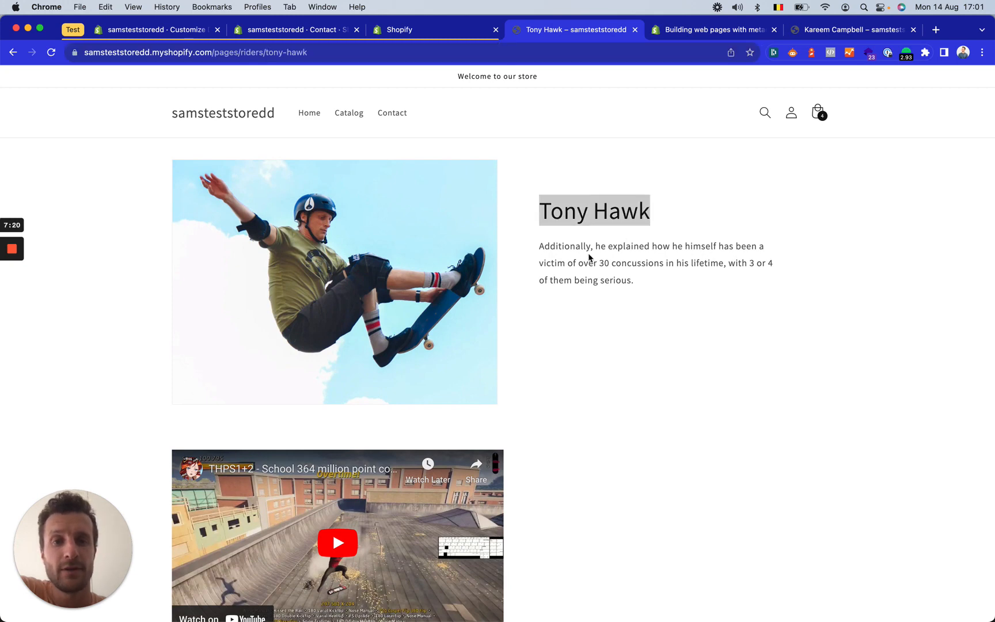
pyautogui.moveTo(542, 247); pyautogui.dragTo(671, 296)
pyautogui.scroll(-5, 670, 295)
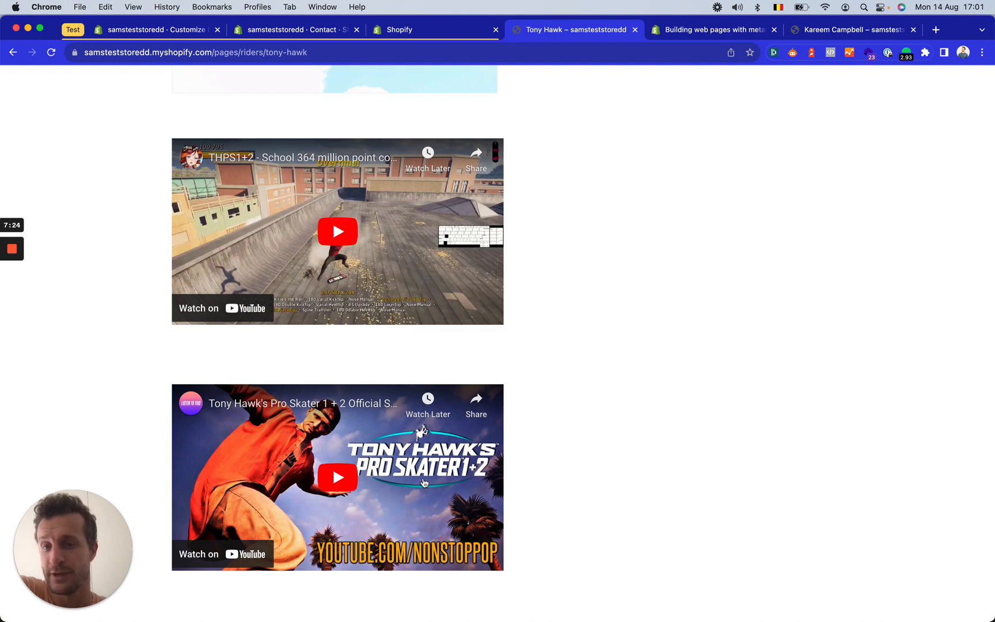
pyautogui.scroll(-6, 424, 482)
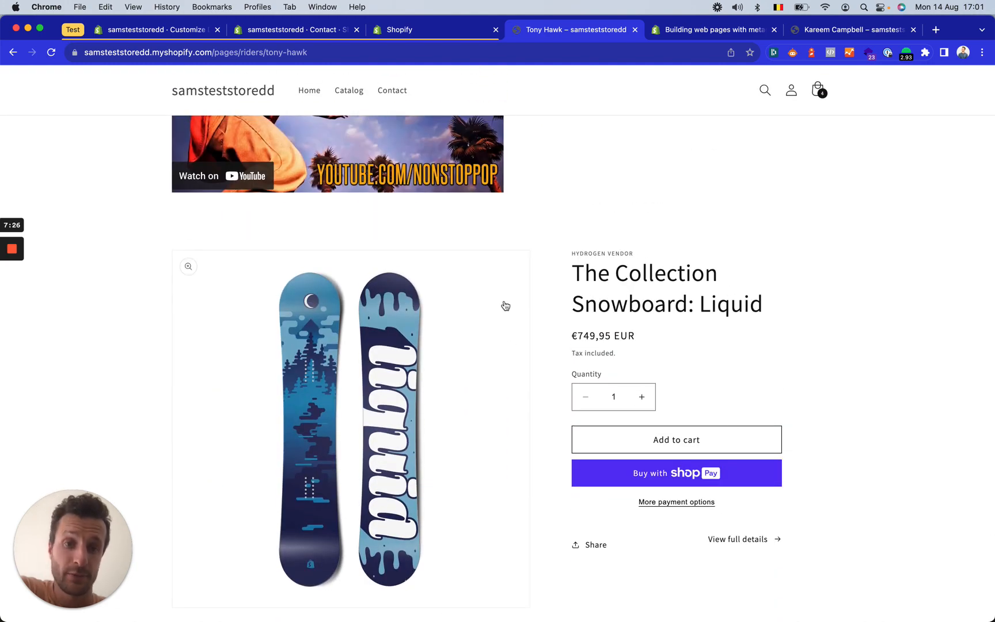
pyautogui.scroll(-4, 582, 480)
pyautogui.scroll(5, 582, 482)
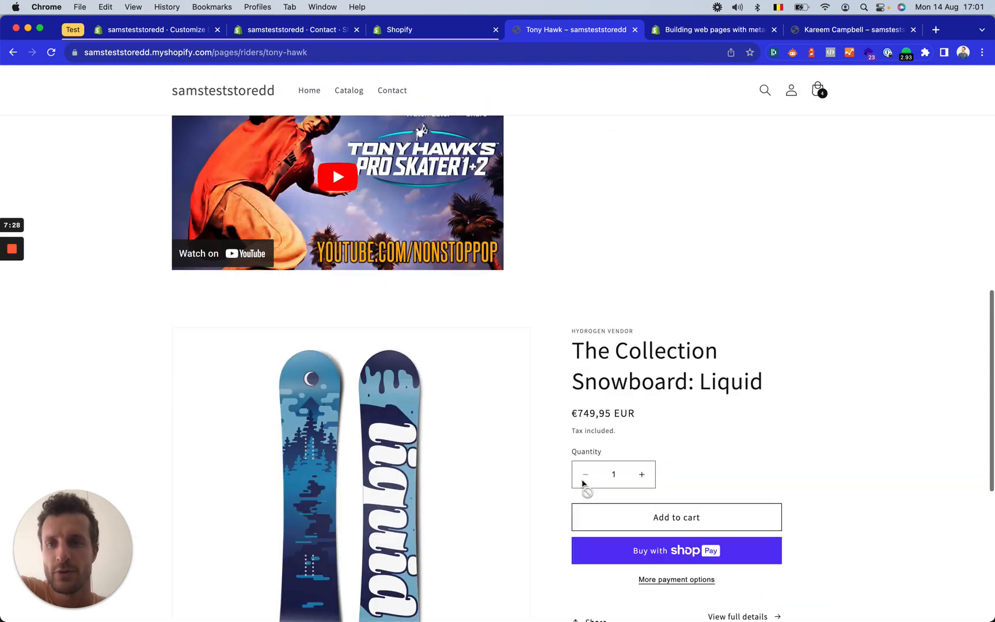
pyautogui.scroll(12, 582, 483)
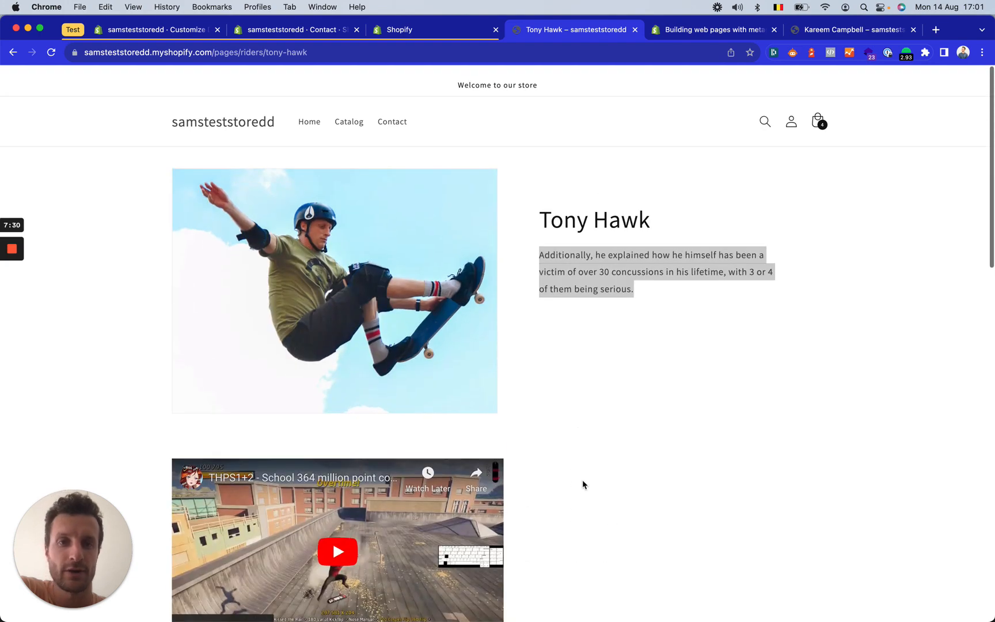
# Play the embedded THPS1+2 video on the Tony Hawk page and pause it
pyautogui.scroll(-5, 347, 253)
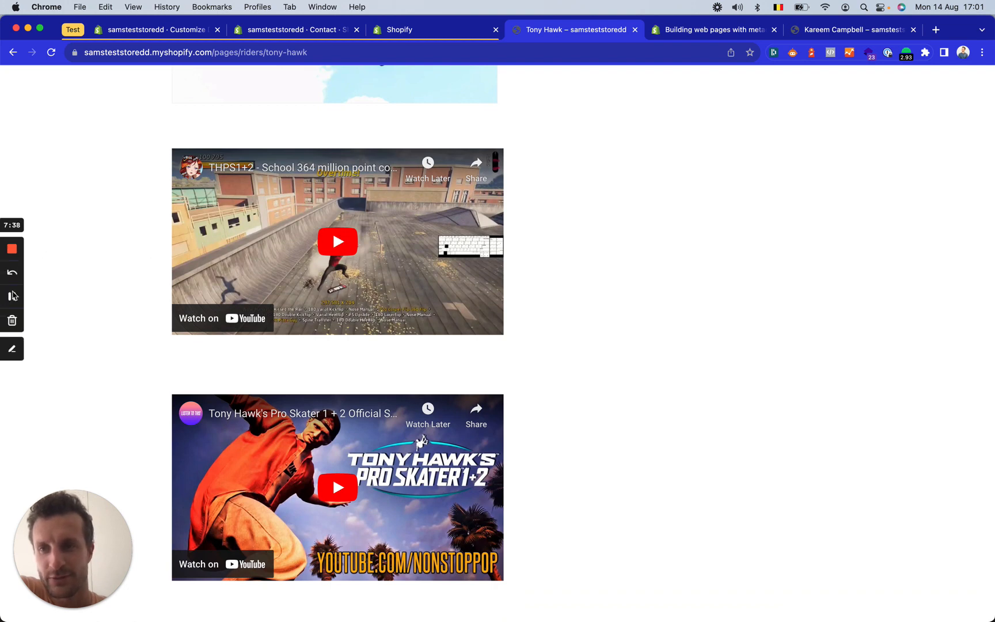
pyautogui.scroll(-1, 65, 284)
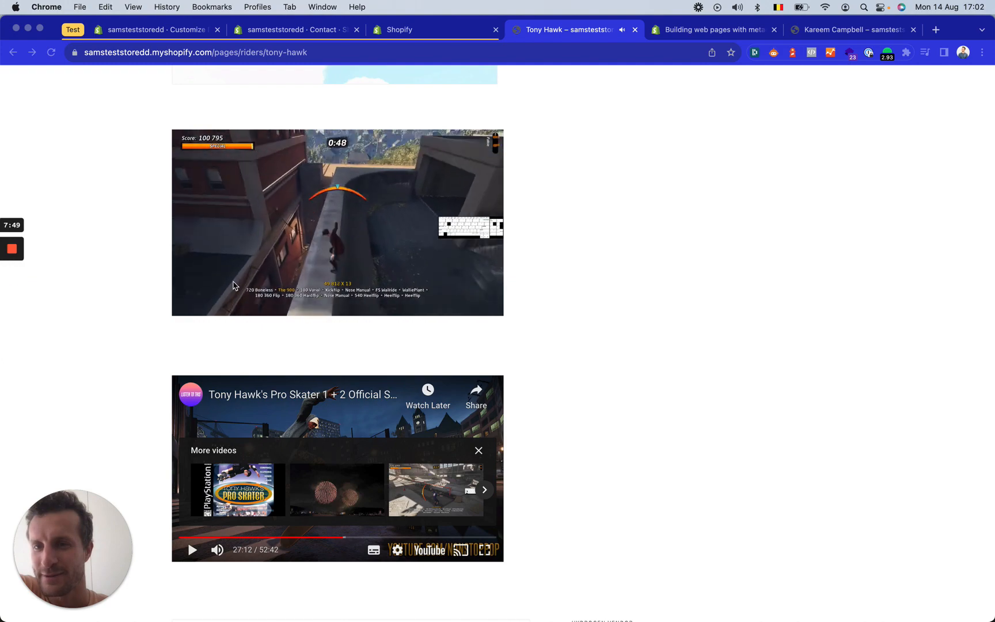
pyautogui.moveTo(229, 305)
pyautogui.click(193, 304)
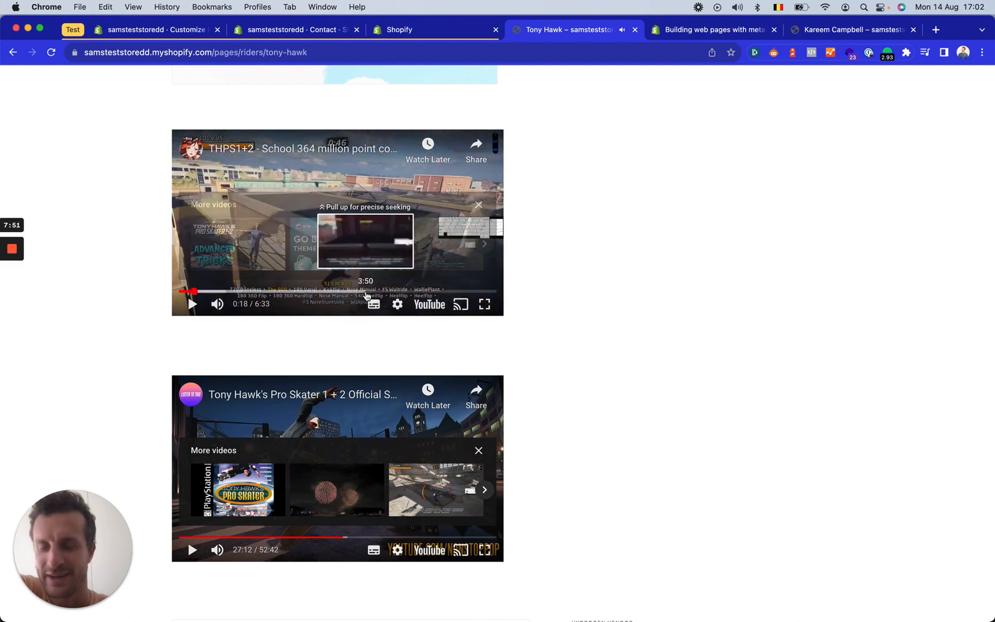
# Look over the Tony Hawk storefront page, from the rider's photo and description to the embedded videos and featured snowboard
pyautogui.scroll(-2, 422, 401)
pyautogui.scroll(-5, 422, 402)
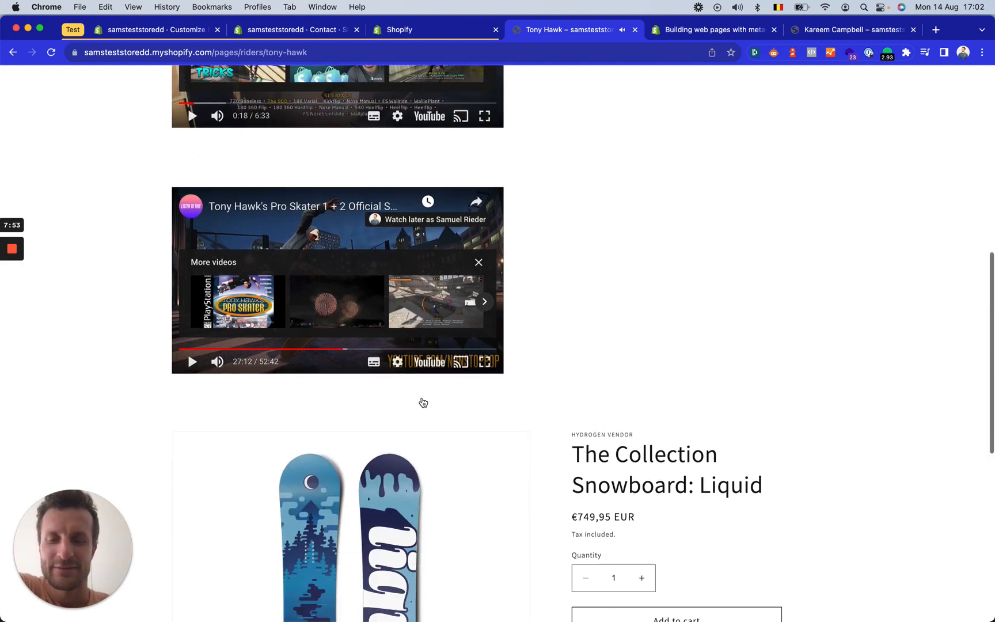
pyautogui.scroll(13, 422, 401)
pyautogui.scroll(2, 422, 402)
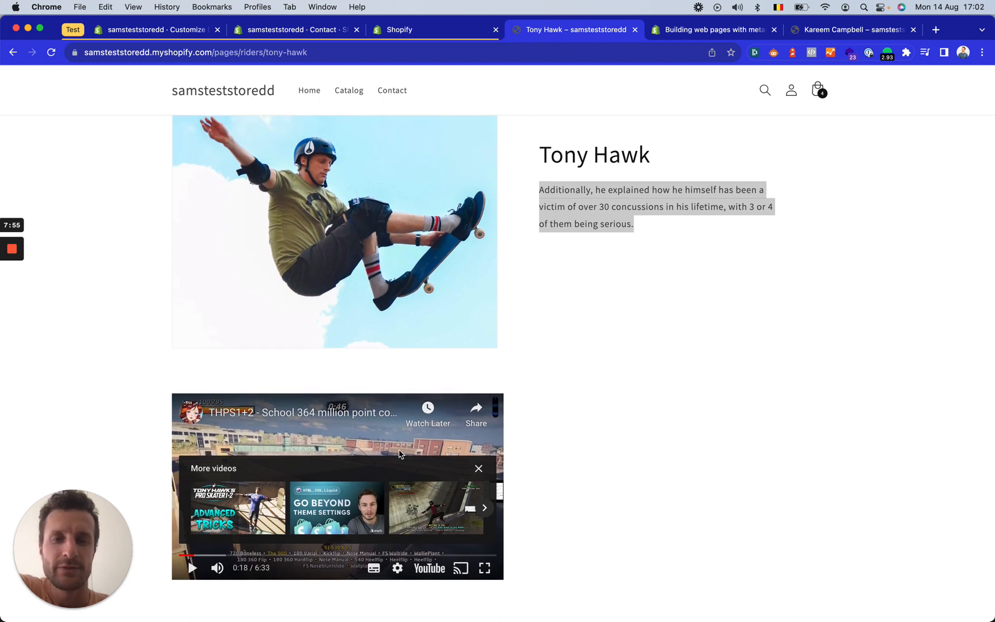
pyautogui.scroll(-2, 402, 455)
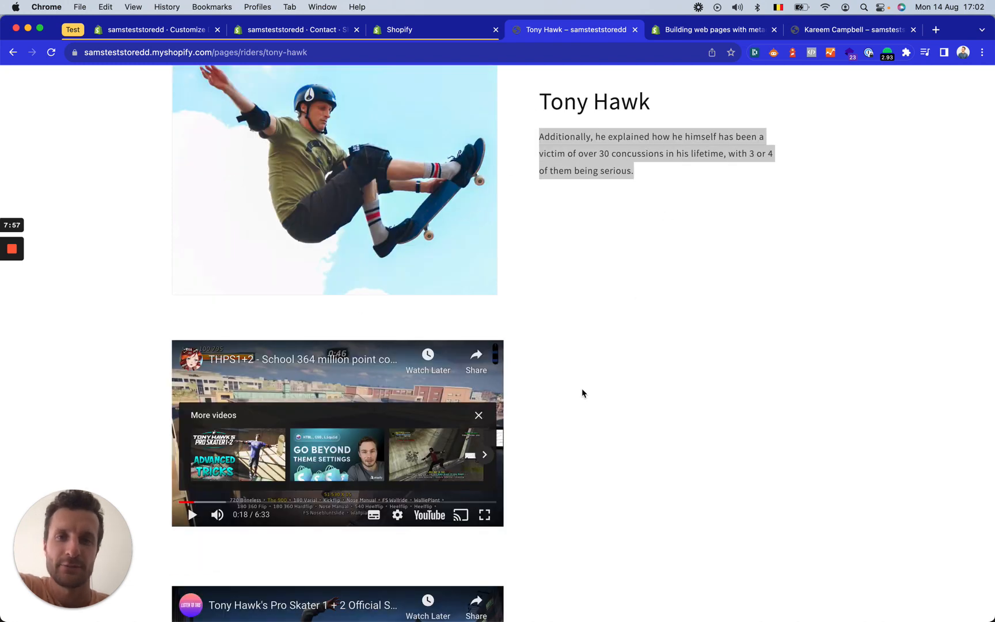
pyautogui.scroll(-2, 550, 403)
# Compare the Contact page's editor in the Shopify admin with the Tony Hawk storefront page
pyautogui.click(305, 30)
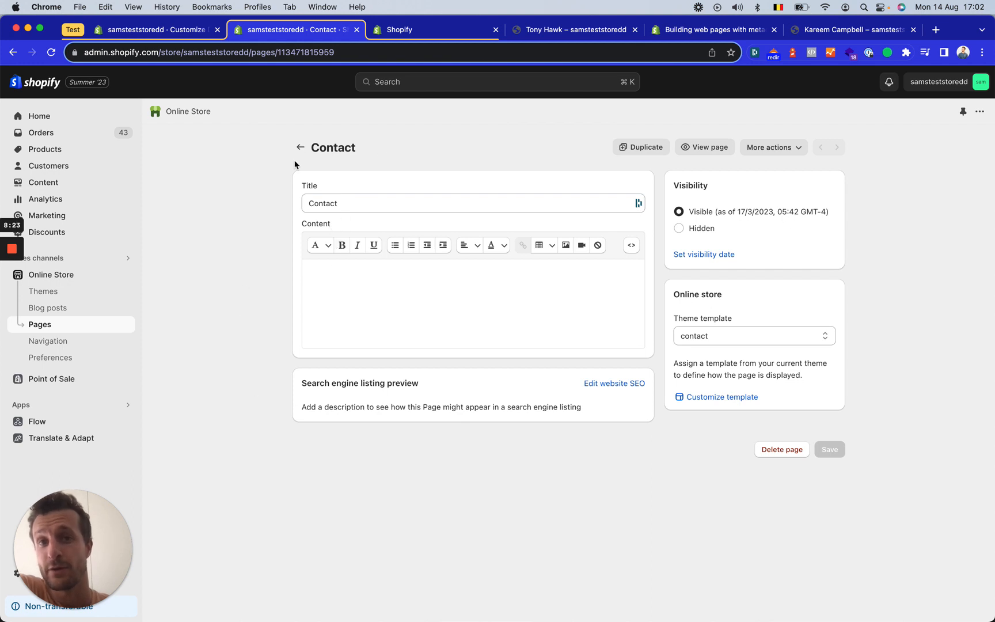
pyautogui.click(580, 37)
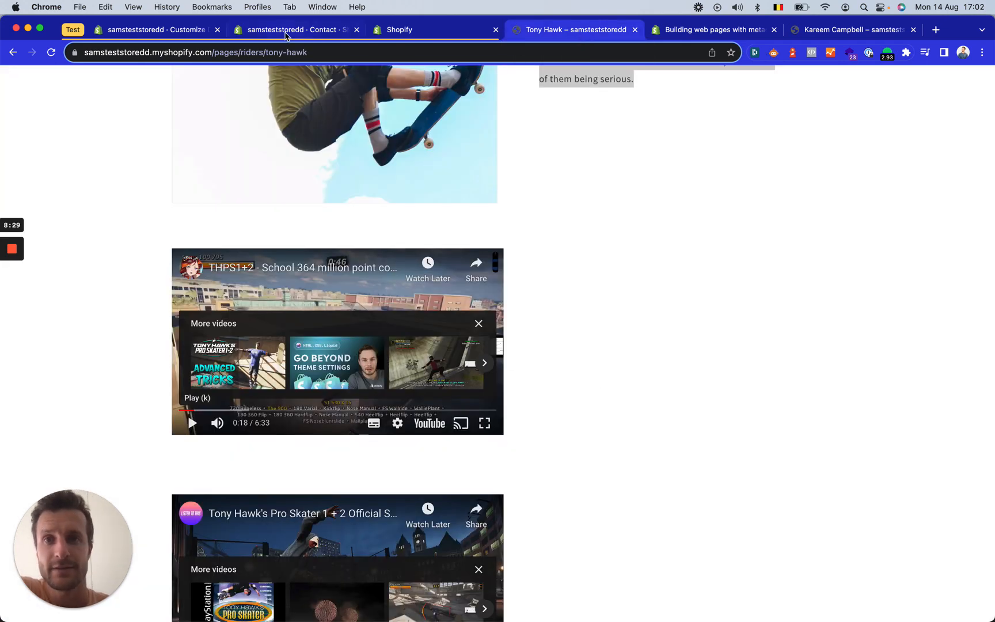
pyautogui.click(307, 27)
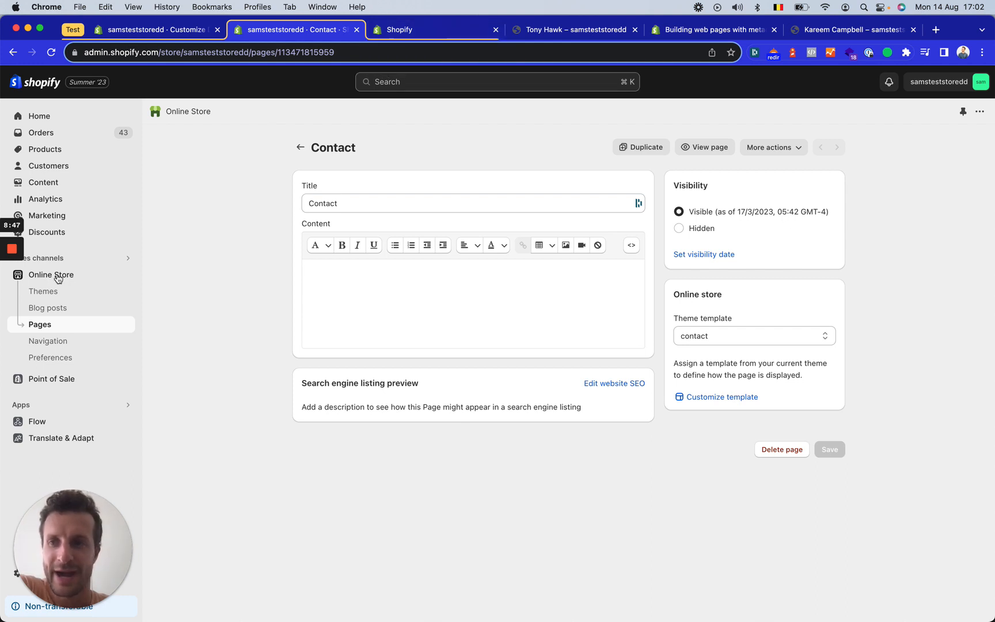
# Open the Tony Hawk entry among the store's metaobjects and review its rider fields down to the favourite product
pyautogui.click(48, 185)
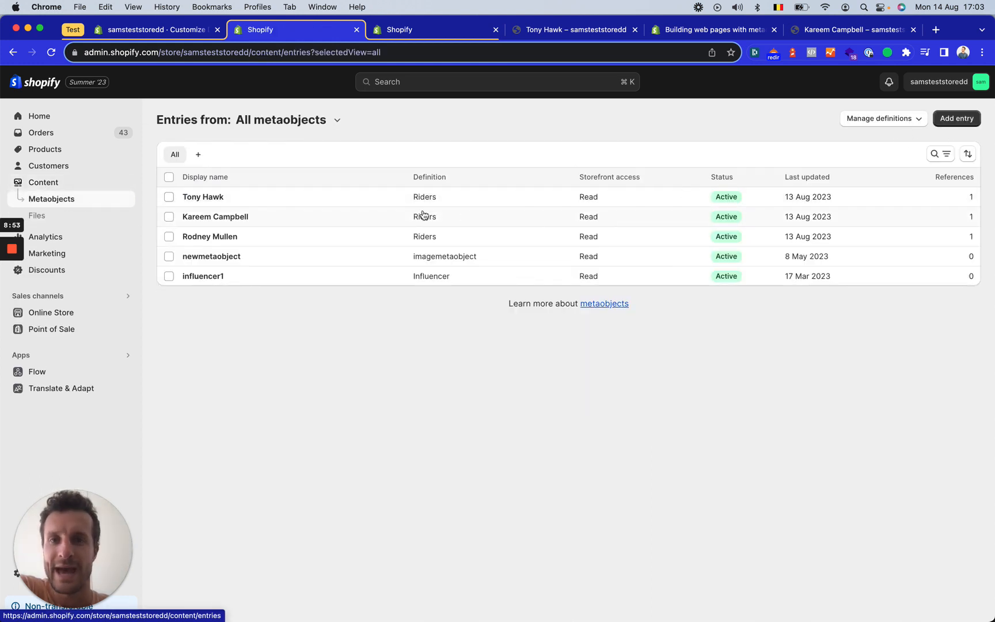
pyautogui.click(293, 203)
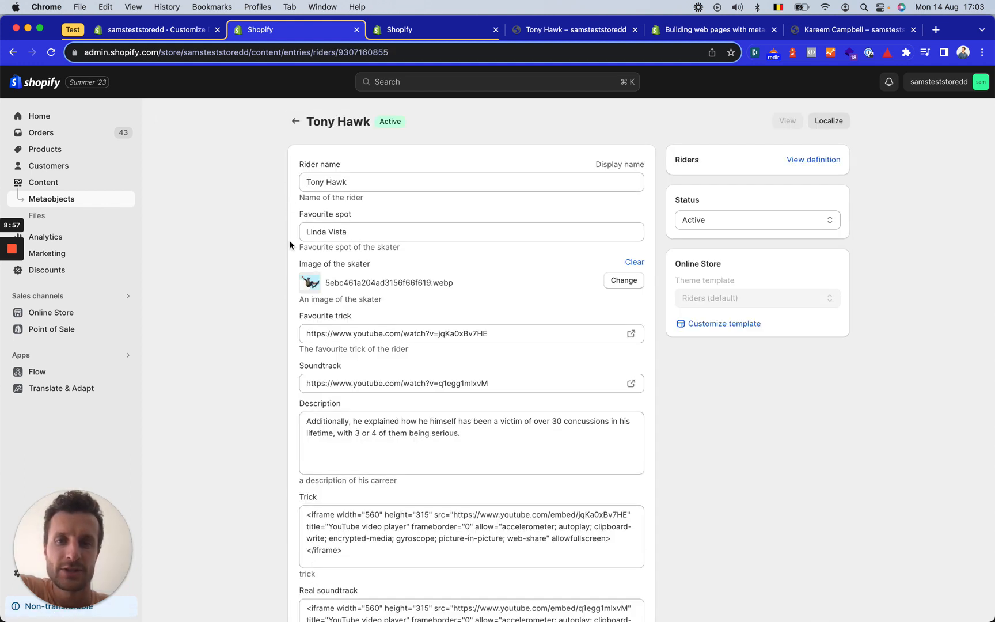
pyautogui.scroll(-5, 464, 490)
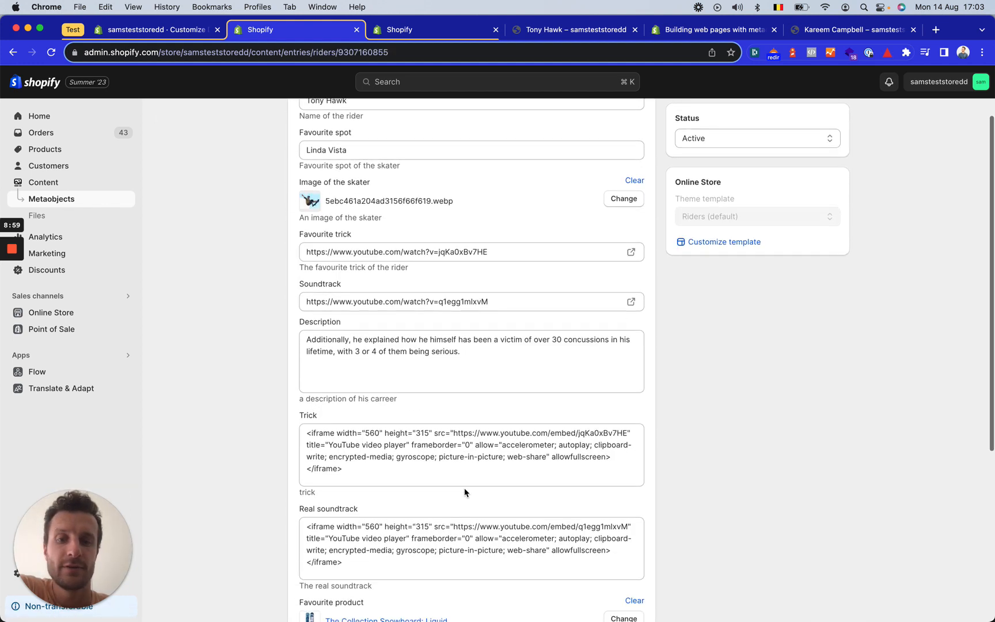
pyautogui.scroll(1, 464, 487)
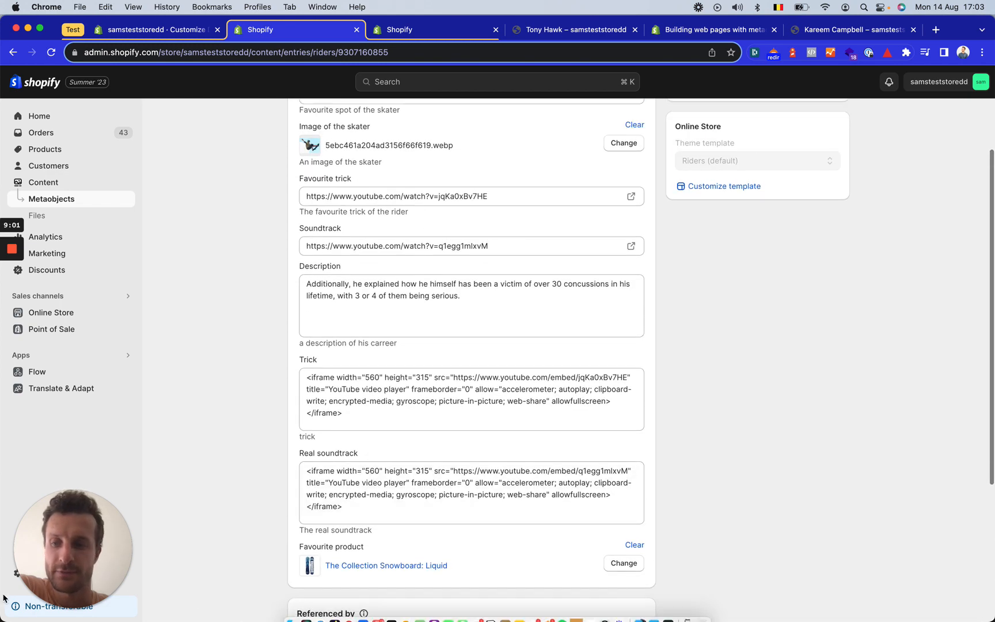
# Open the Riders metaobject definition from the store's custom data settings
pyautogui.moveTo(73, 551); pyautogui.dragTo(86, 423)
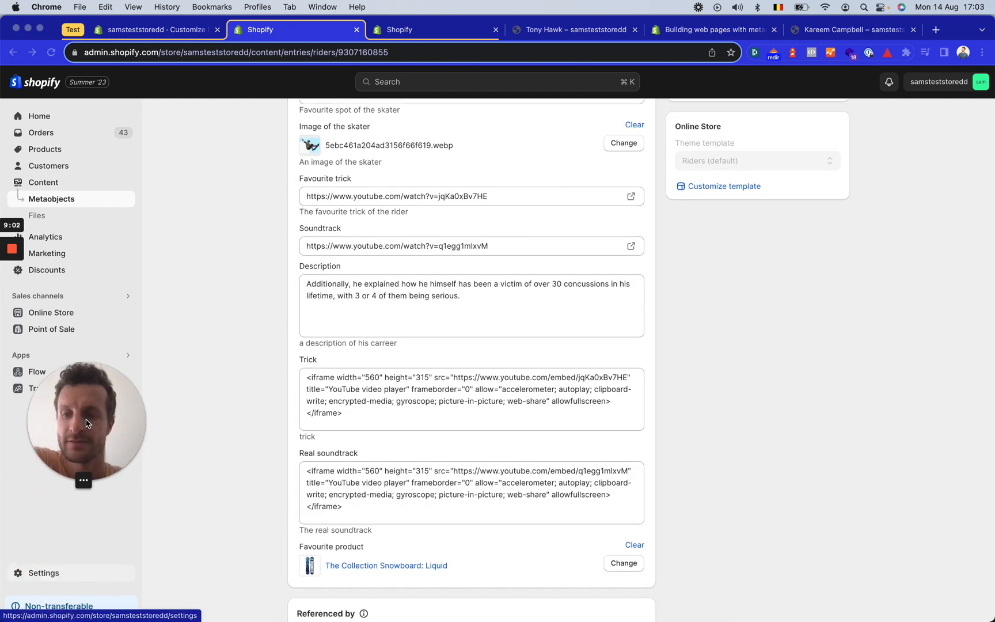
pyautogui.click(34, 572)
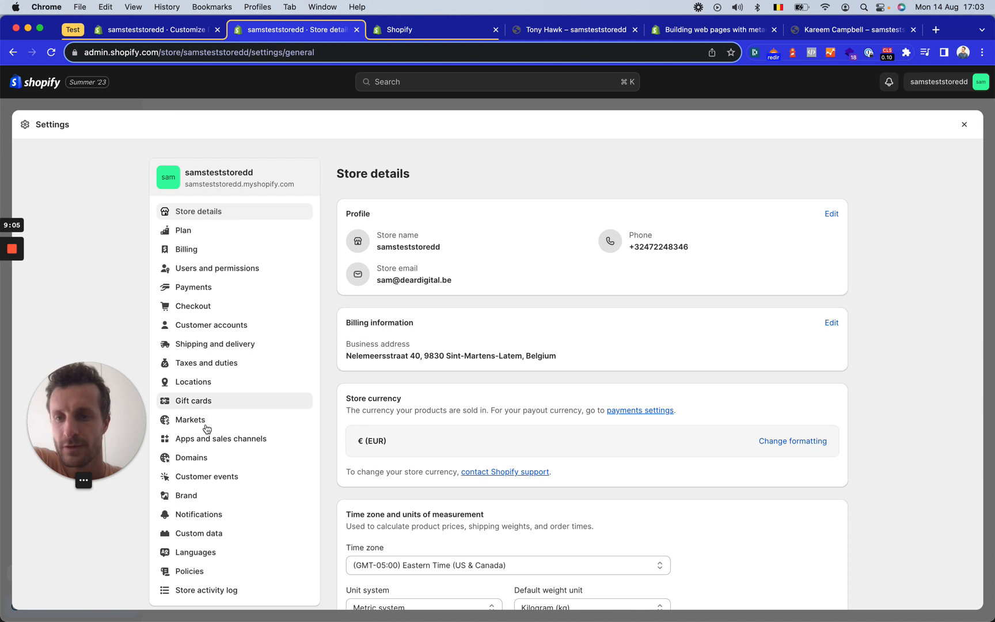
pyautogui.scroll(-2, 206, 439)
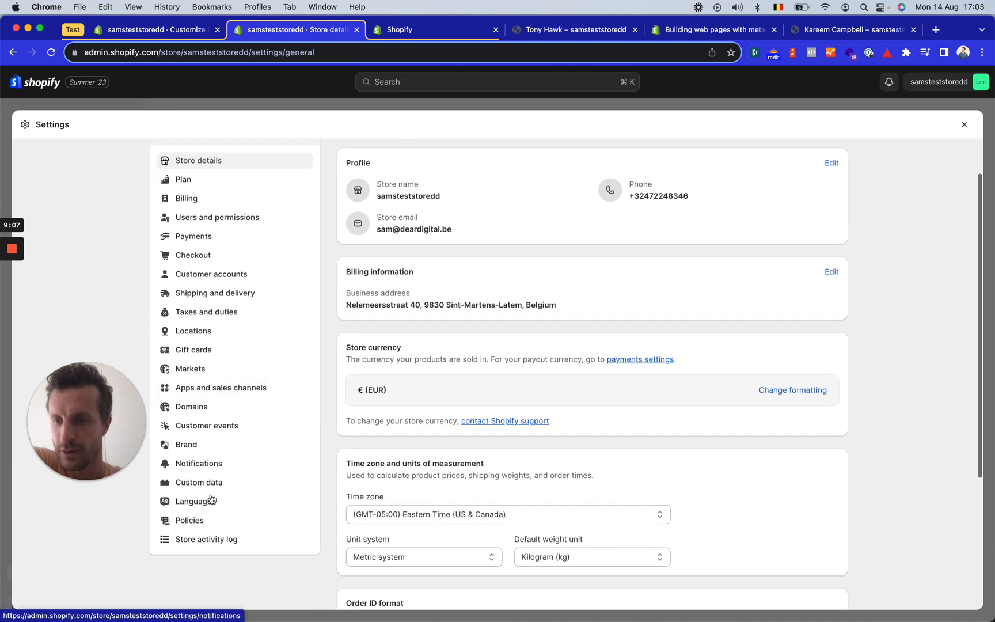
pyautogui.click(210, 482)
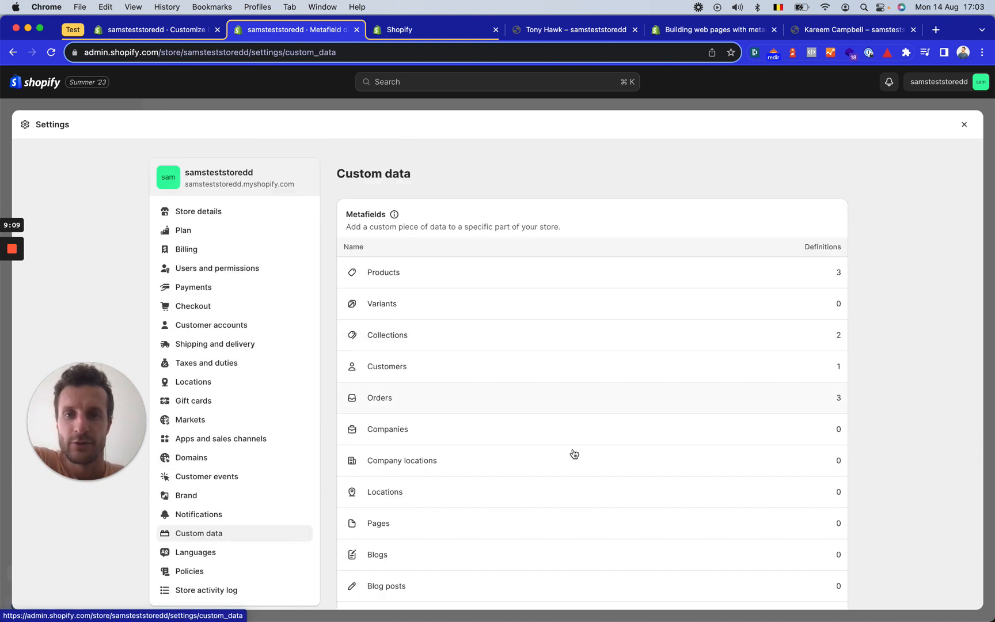
pyautogui.scroll(-5, 555, 428)
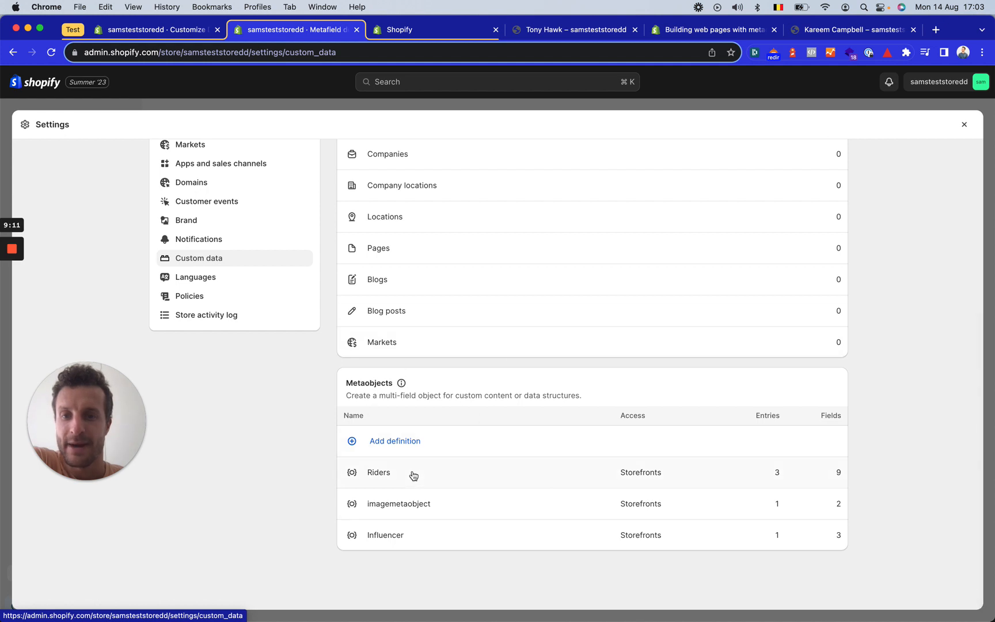
pyautogui.click(393, 465)
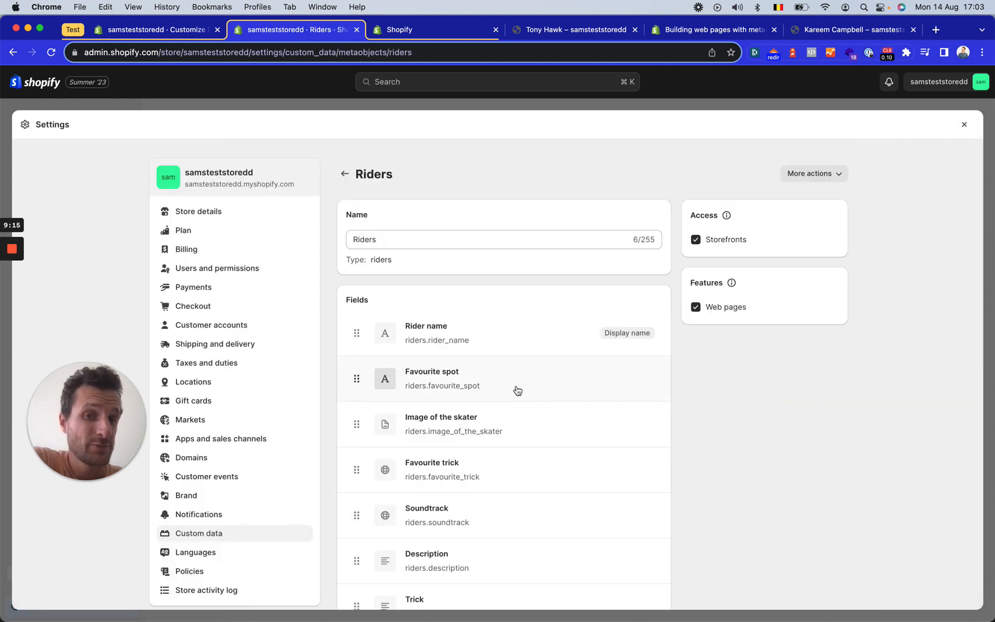
# Review the fields of the Riders definition, from Rider name to Favourite product
pyautogui.scroll(-2, 518, 390)
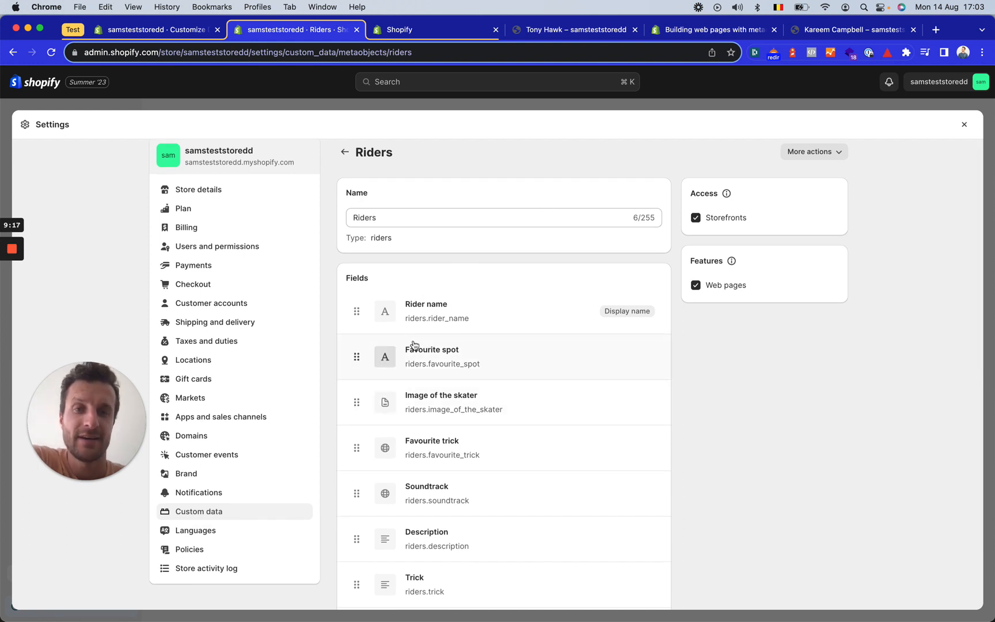
pyautogui.scroll(-3, 459, 367)
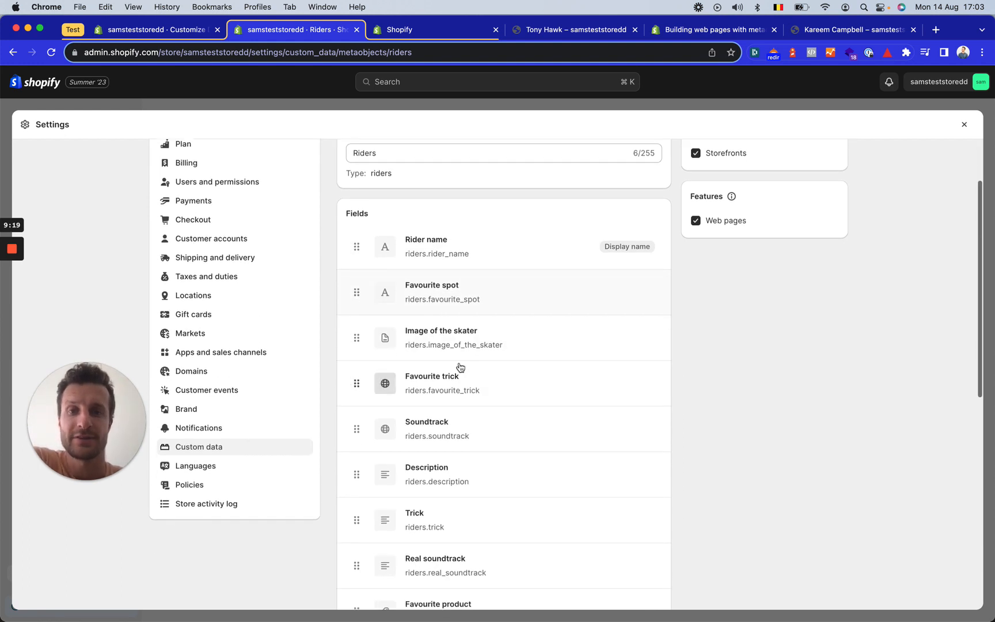
pyautogui.scroll(-3, 464, 207)
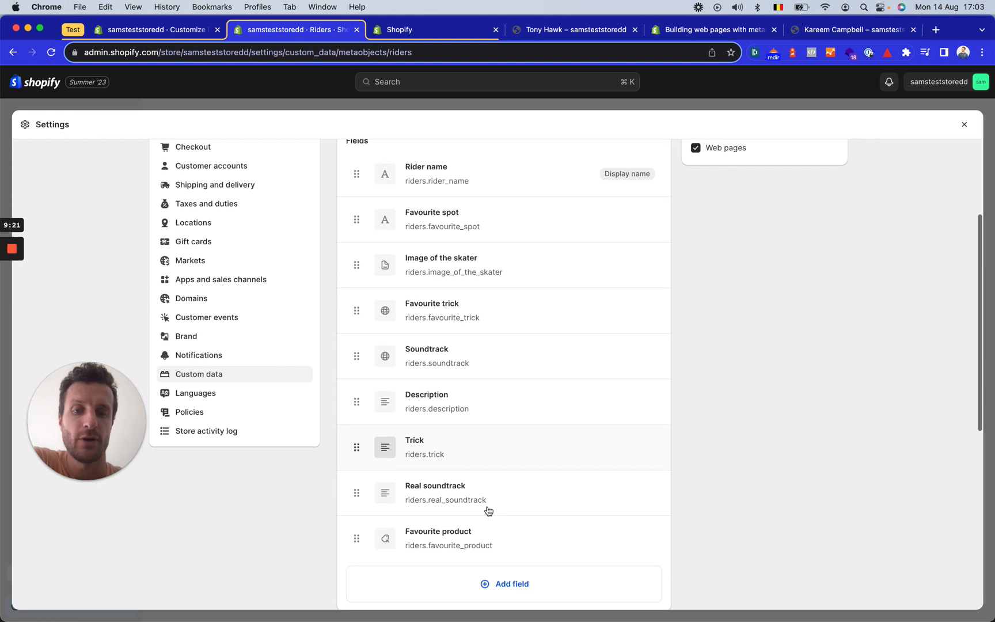
pyautogui.scroll(3, 500, 271)
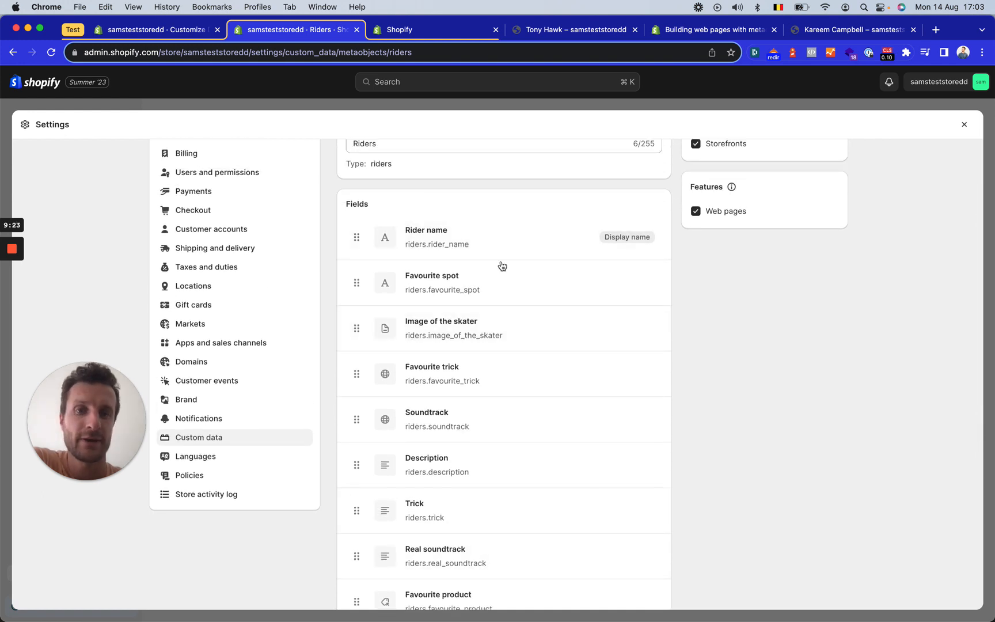
pyautogui.scroll(-5, 483, 484)
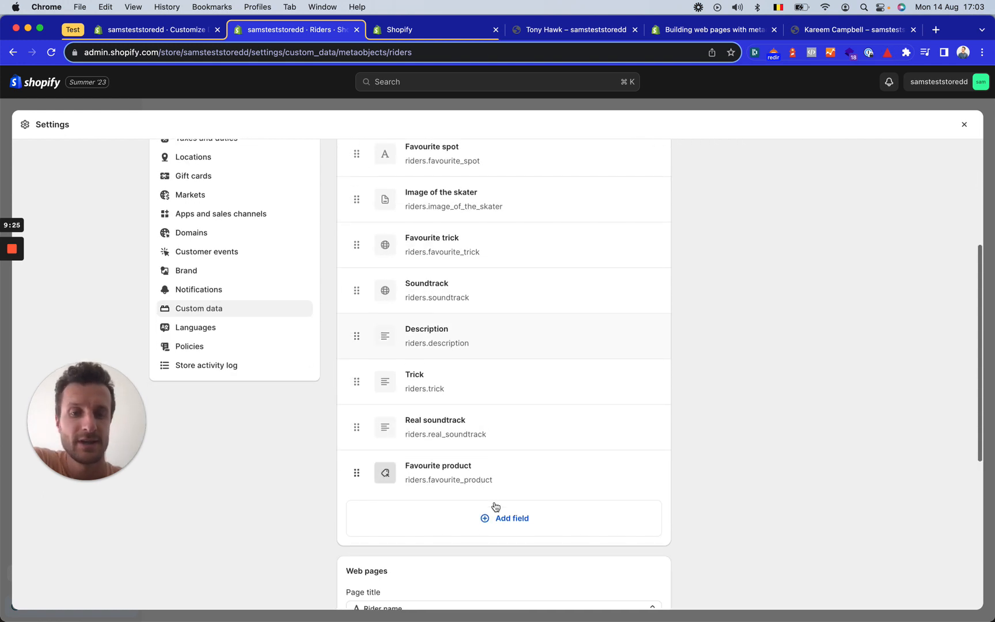
# Browse the field types offered for a new Riders field and dismiss the list without choosing one
pyautogui.click(502, 516)
pyautogui.scroll(-2, 422, 475)
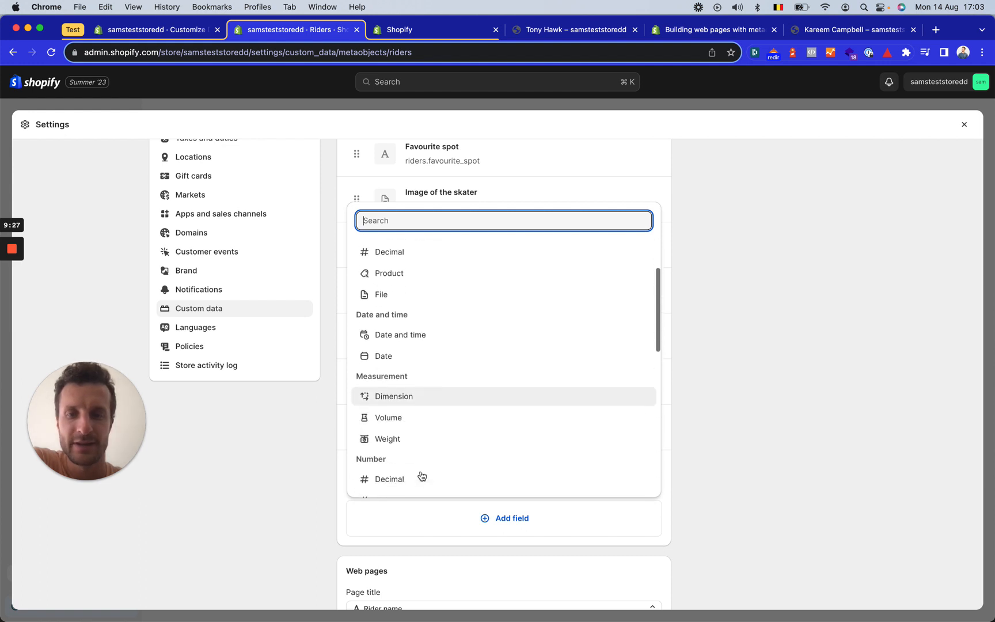
pyautogui.scroll(-3, 422, 473)
pyautogui.scroll(4, 421, 472)
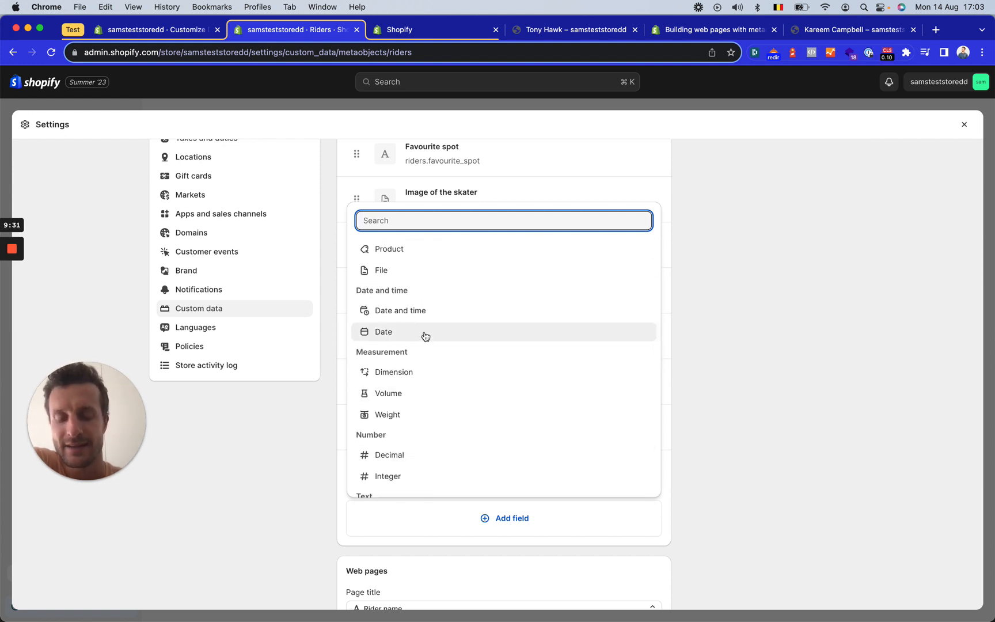
pyautogui.click(308, 428)
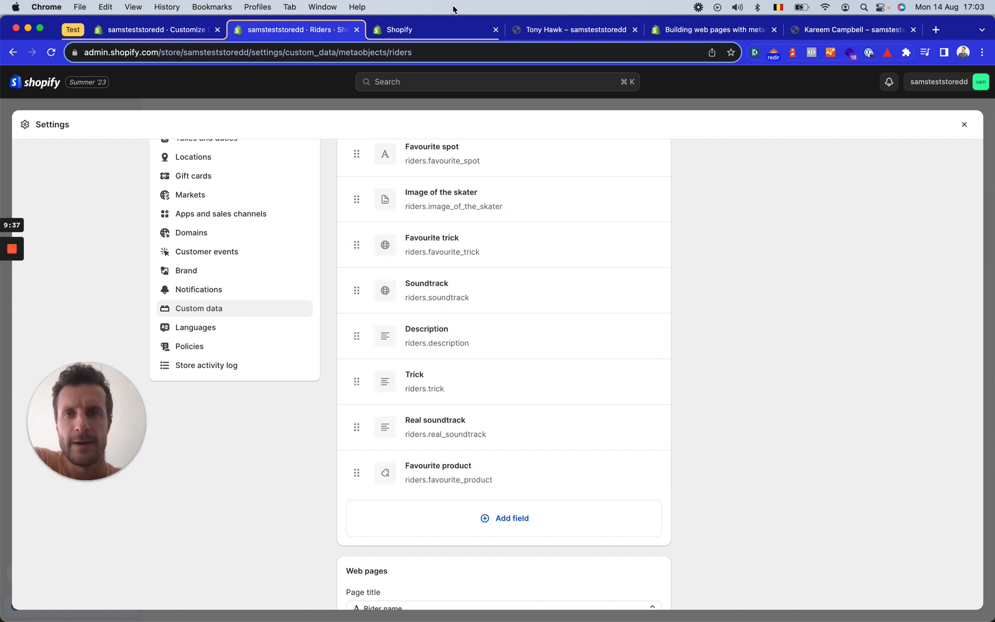
# Check the Riders definition's Storefronts access and Web pages feature, and close the settings
pyautogui.scroll(3, 314, 305)
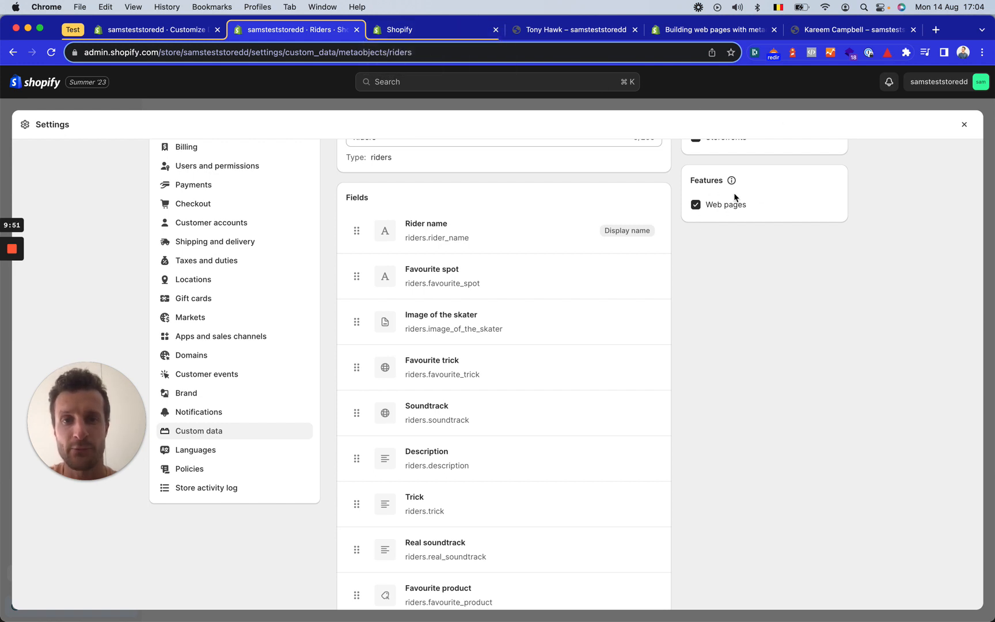
pyautogui.scroll(3, 444, 284)
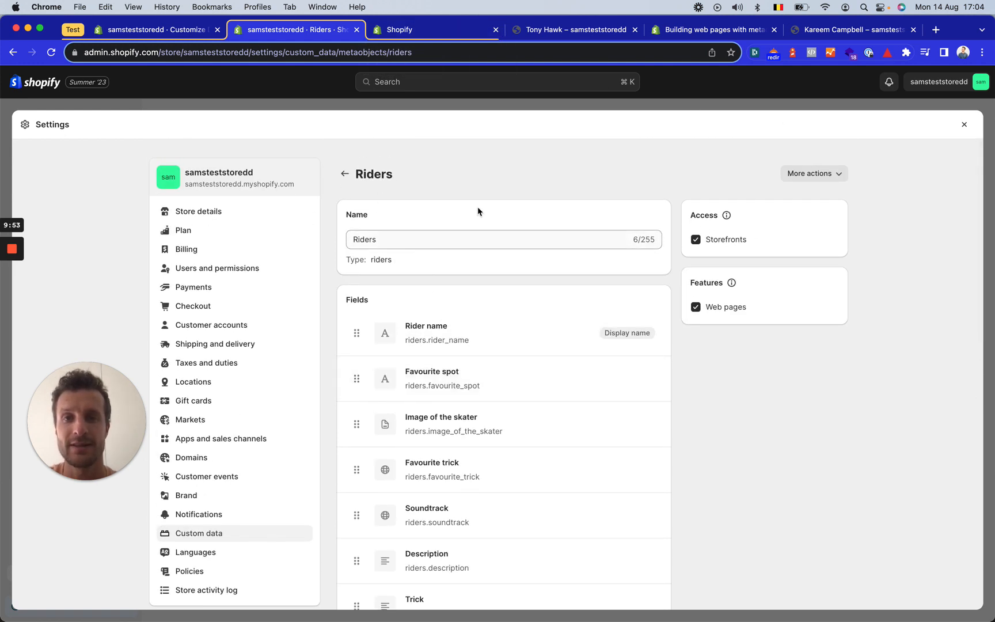
pyautogui.click(963, 124)
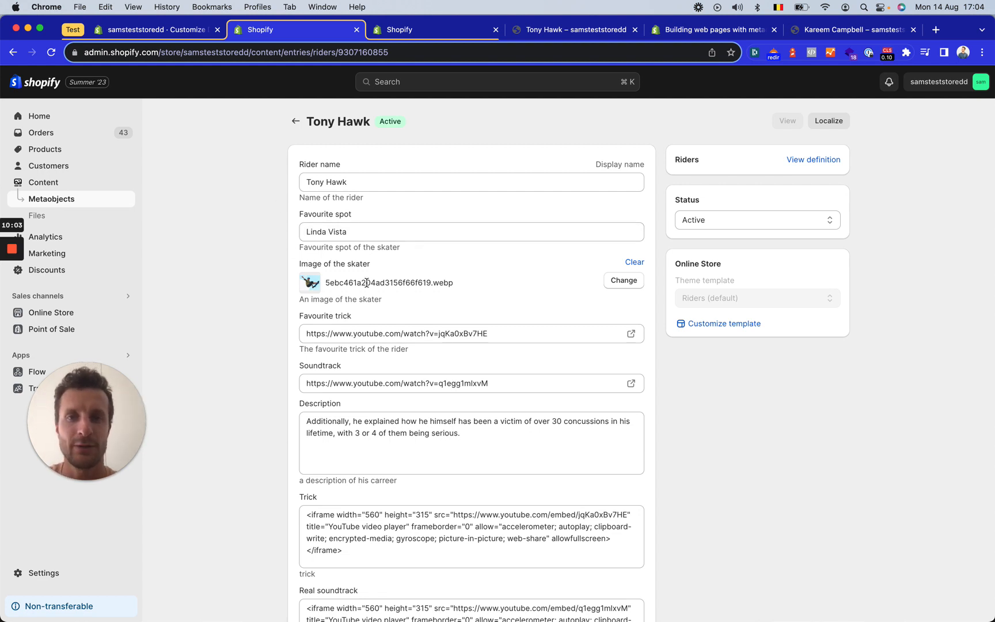
# Look over the Tony Hawk entry's fields and reopen the entry from the list of all metaobjects
pyautogui.scroll(-1, 494, 377)
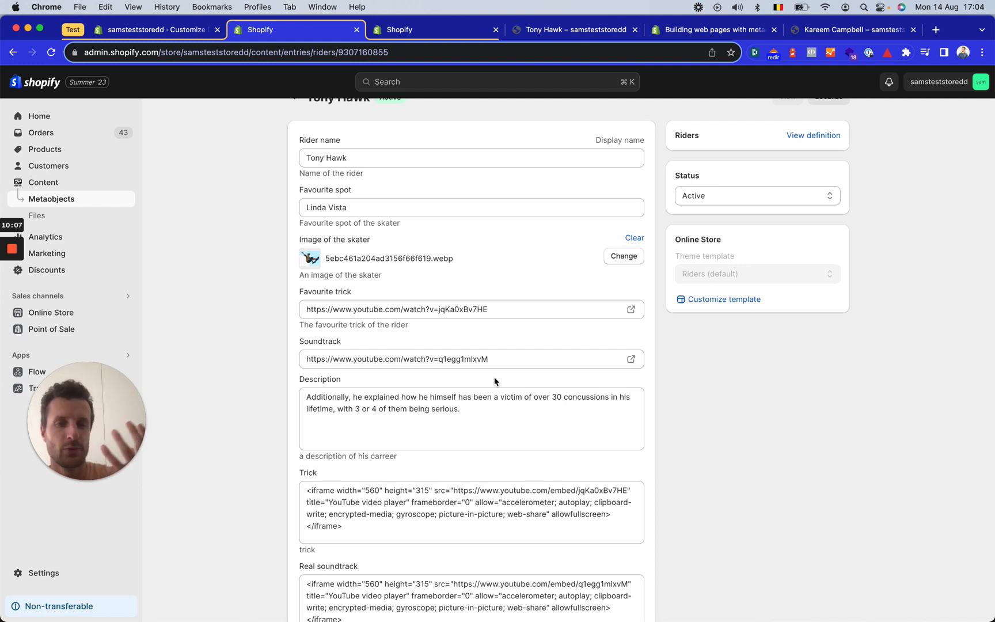
pyautogui.scroll(1, 495, 381)
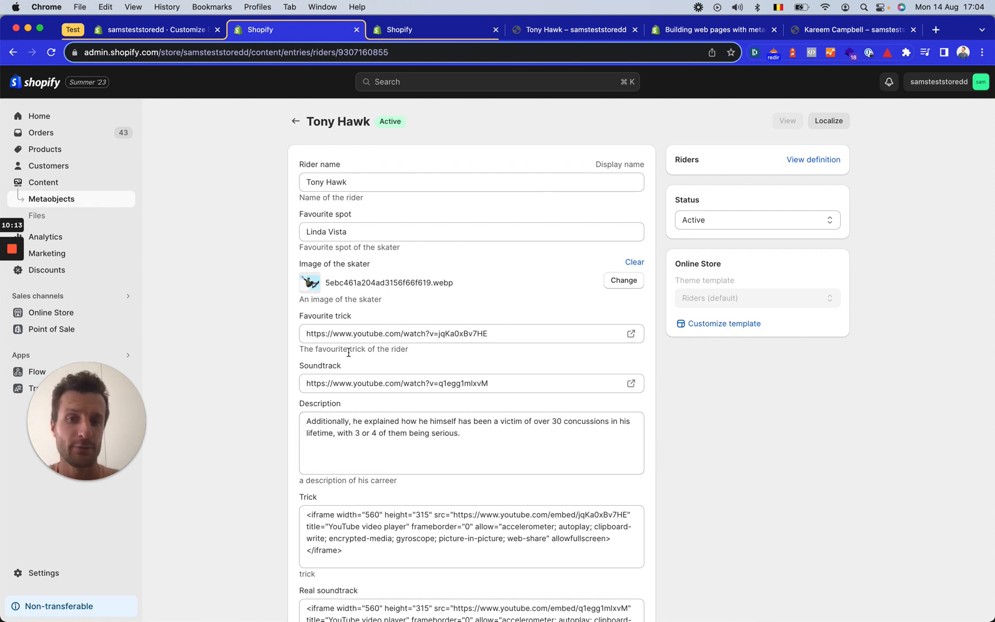
pyautogui.click(55, 200)
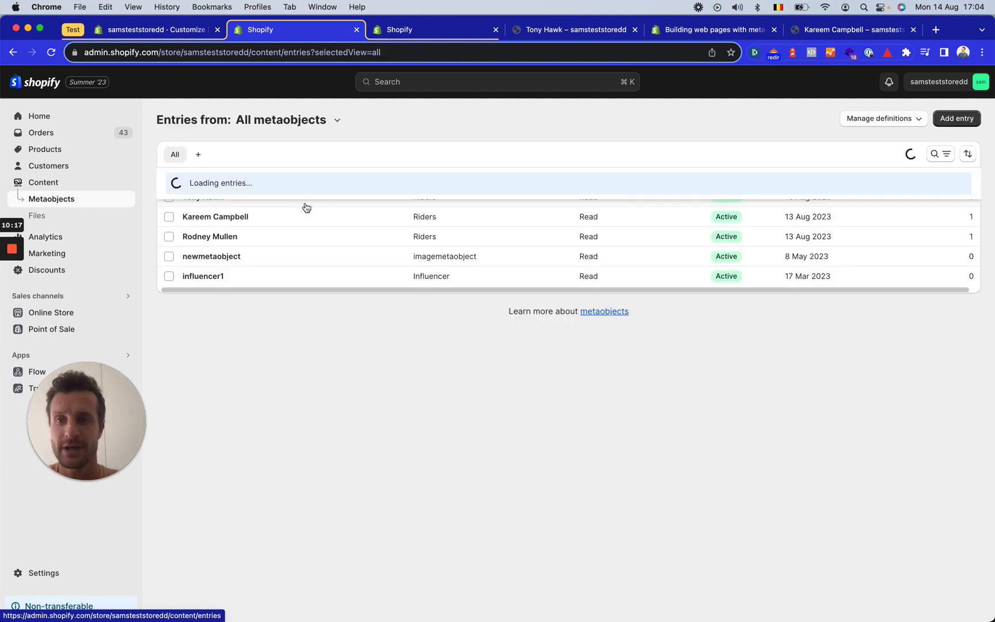
pyautogui.click(215, 199)
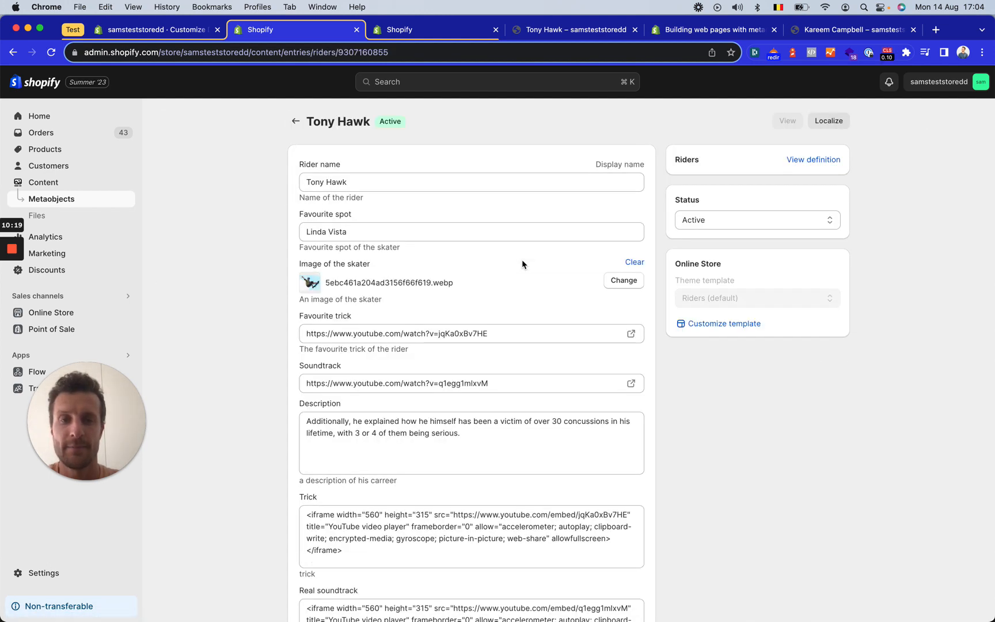
pyautogui.scroll(-1, 522, 264)
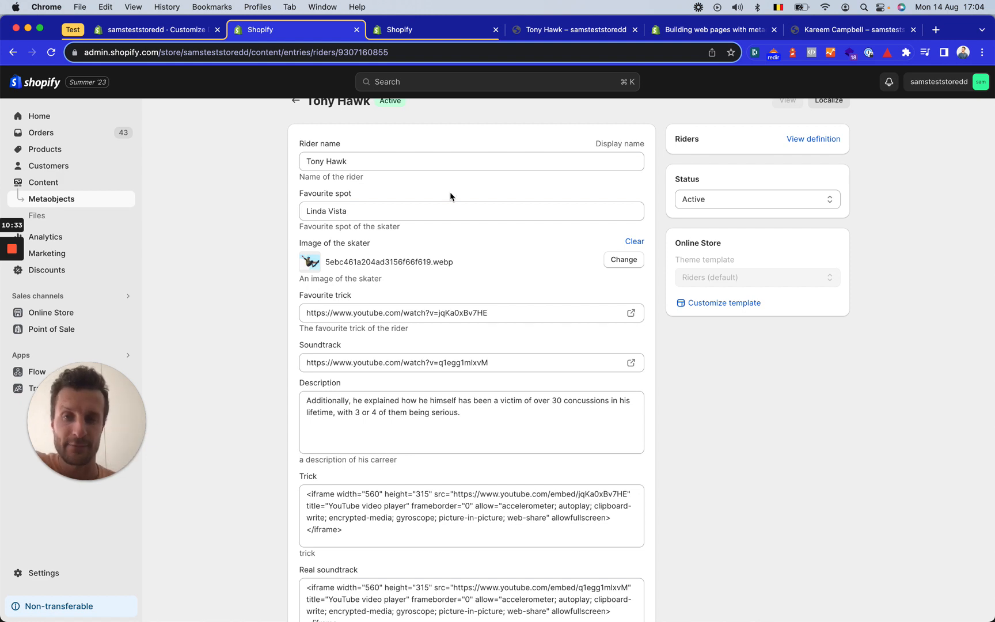
pyautogui.scroll(2, 458, 259)
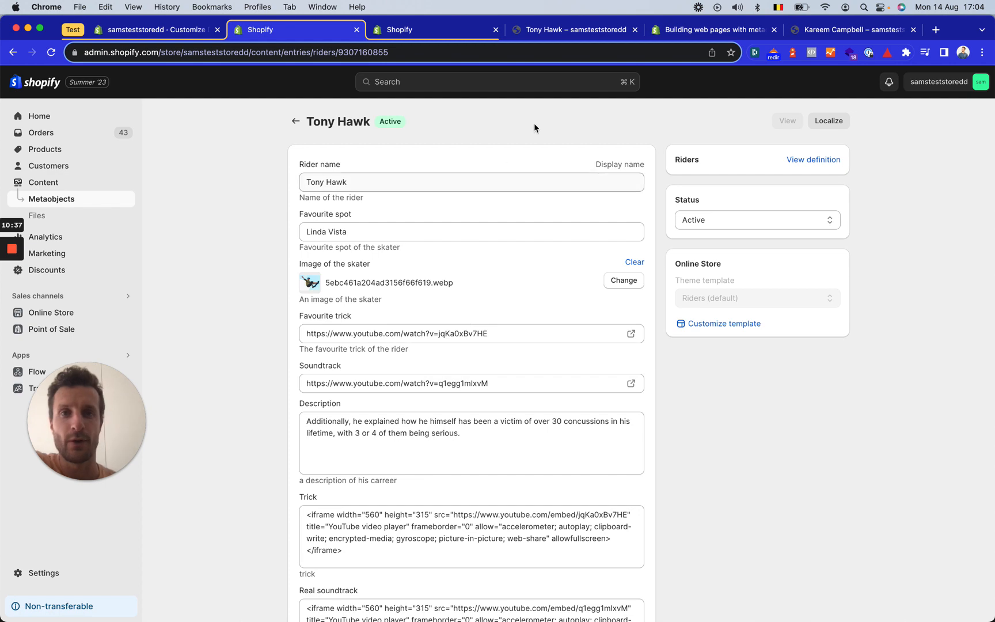
# Switch to the Tony Hawk storefront page and view the rider's photo, name and description
pyautogui.press('super+4')
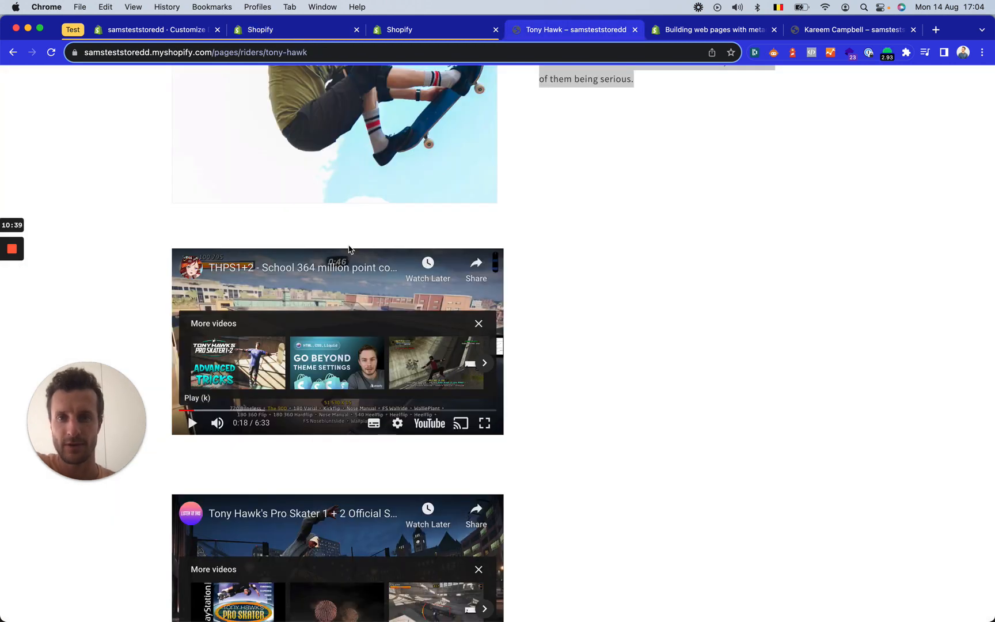
pyautogui.scroll(5, 349, 251)
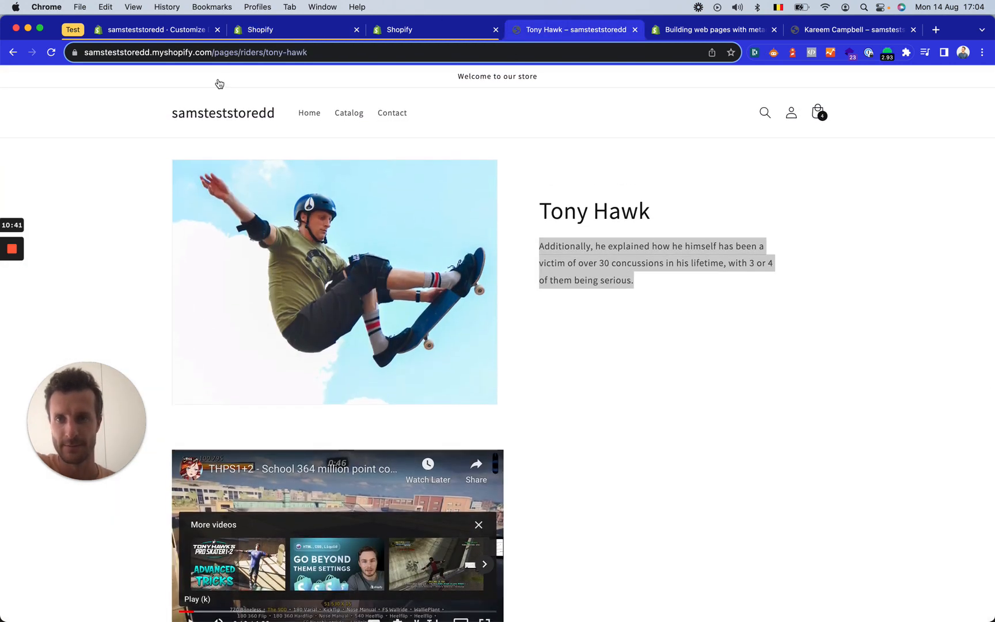
# Examine the pages, riders and tony-hawk parts of the Tony Hawk page's URL one by one
pyautogui.click(229, 52)
pyautogui.doubleClick(233, 52)
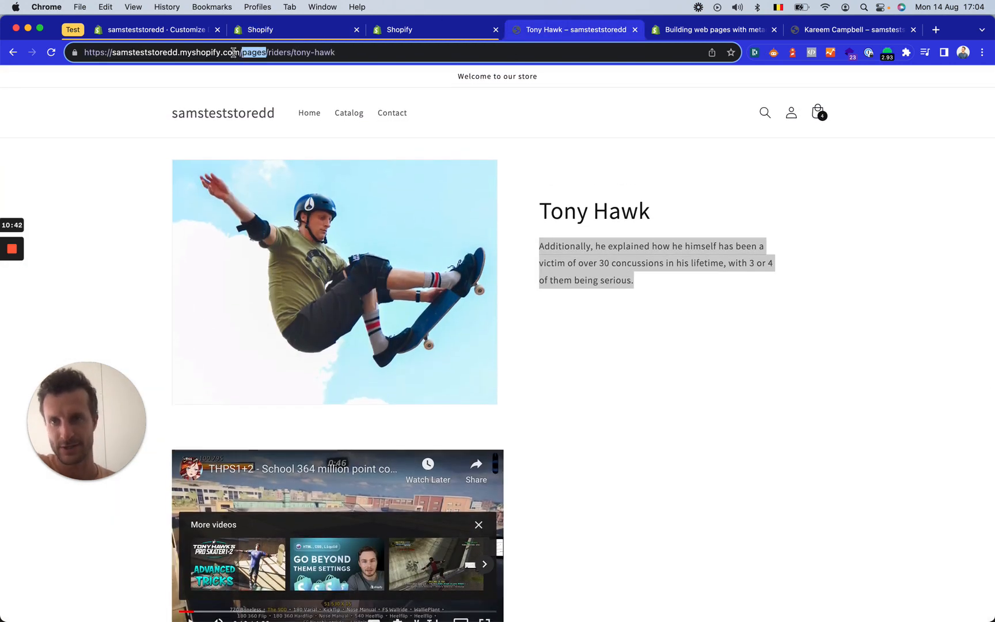
pyautogui.click(277, 54)
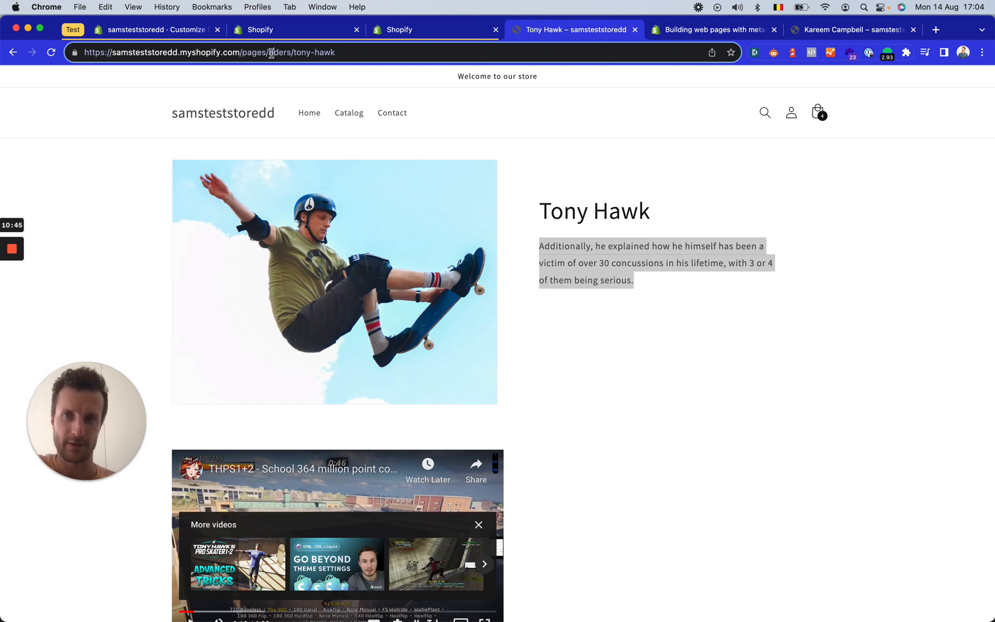
pyautogui.moveTo(266, 53); pyautogui.dragTo(292, 53)
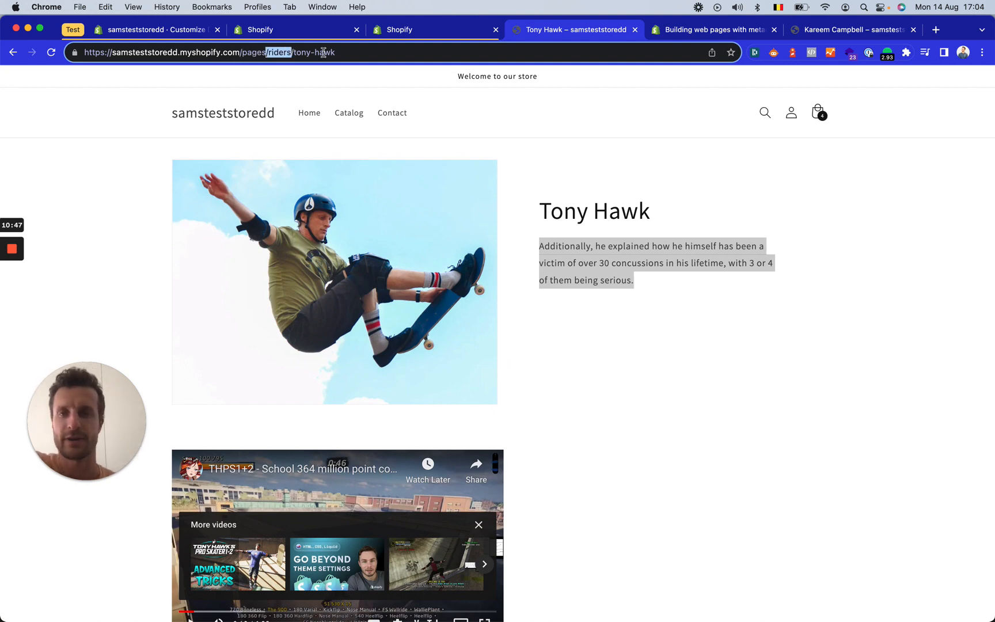
pyautogui.click(352, 55)
pyautogui.moveTo(292, 54); pyautogui.dragTo(382, 55)
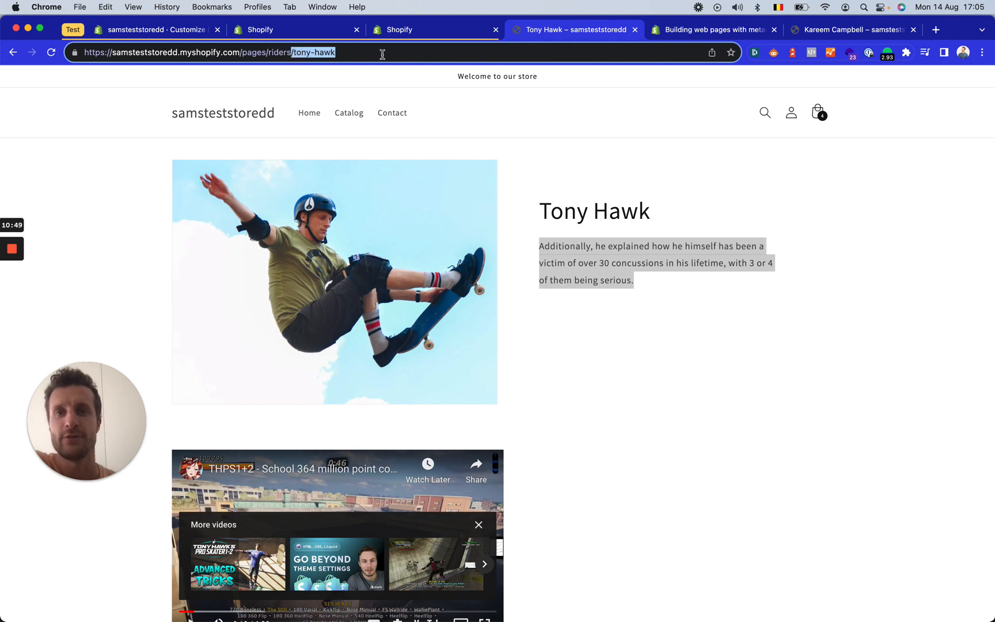
# Return to the Shopify admin and open the Online Store's current Dawn theme for customization
pyautogui.click(432, 32)
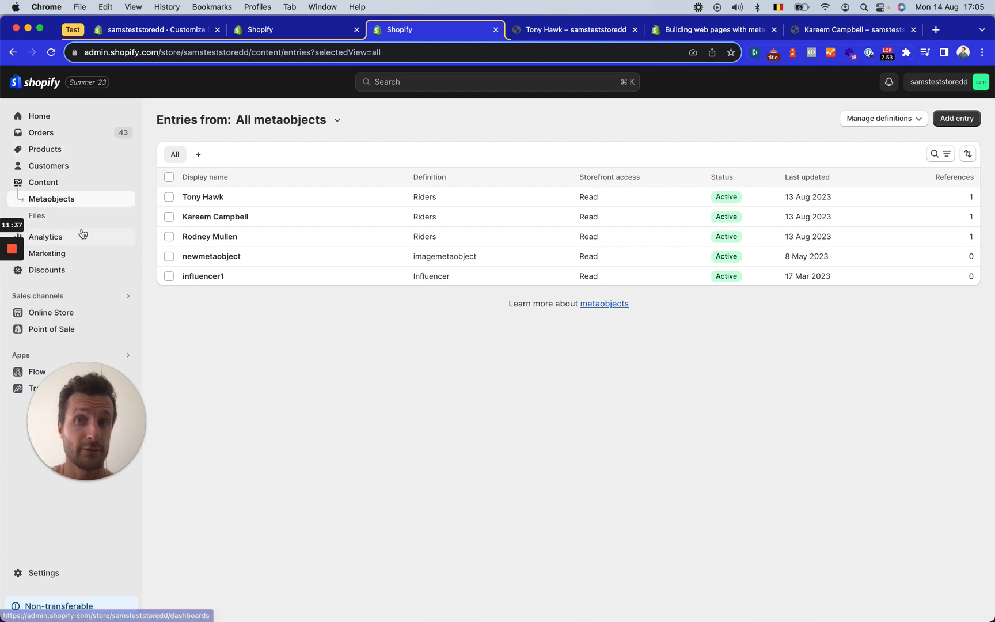
pyautogui.click(285, 36)
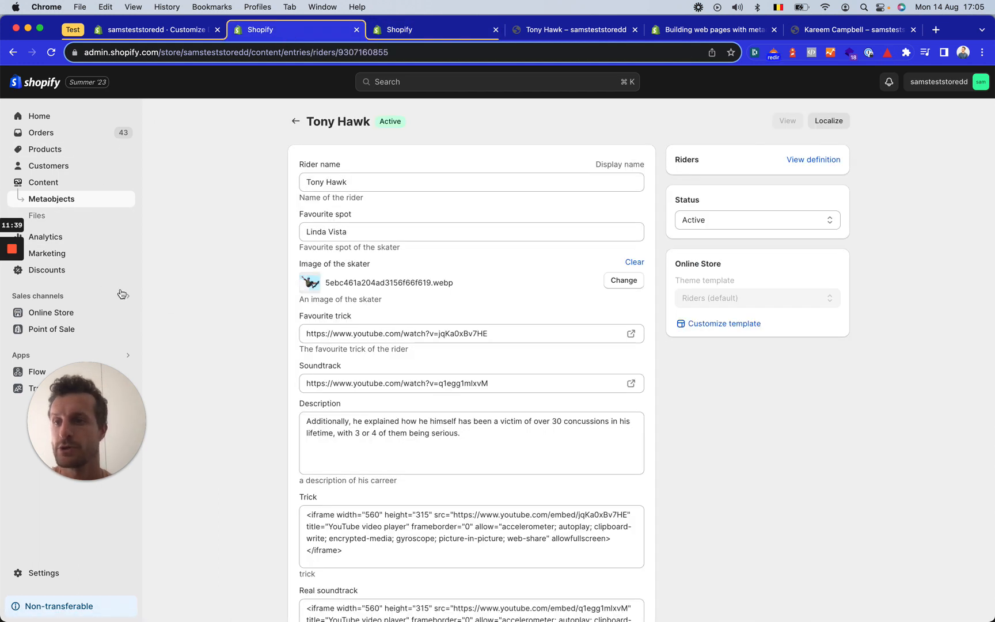
pyautogui.click(68, 315)
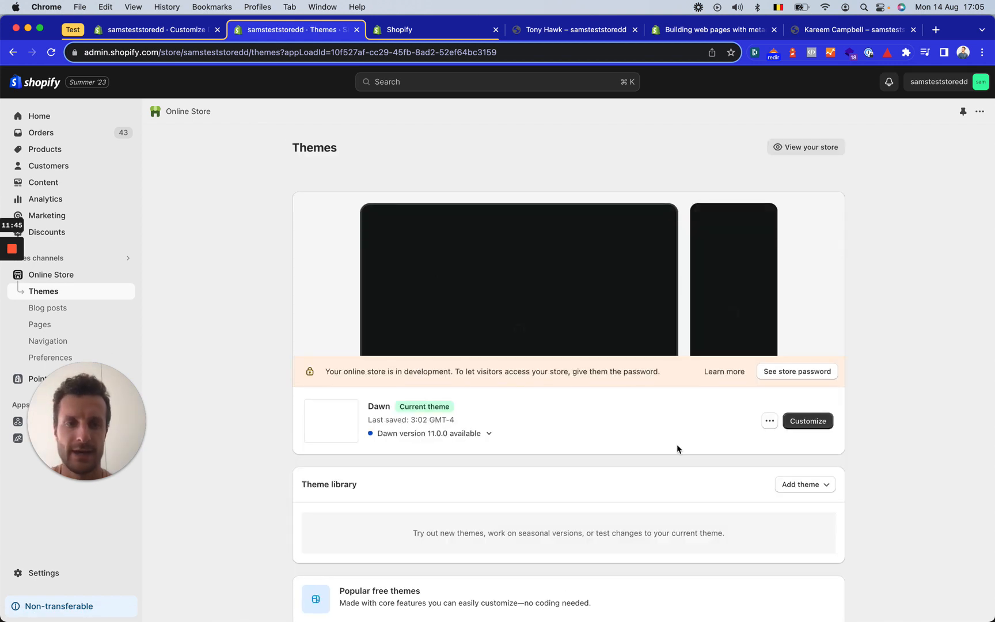
pyautogui.click(809, 423)
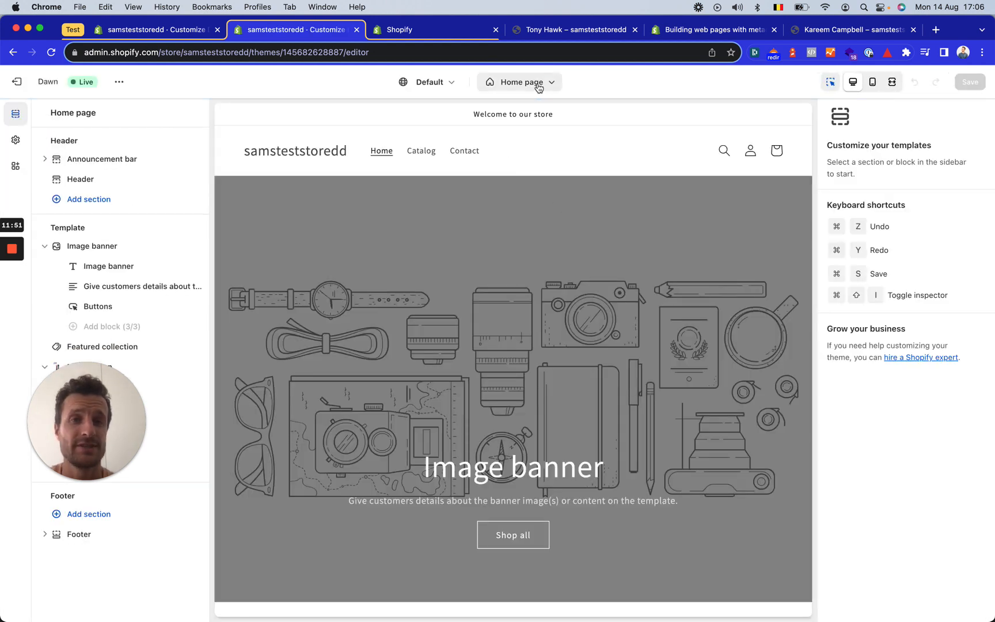
# Open the Riders (default) metaobject template for editing in the theme editor
pyautogui.click(517, 82)
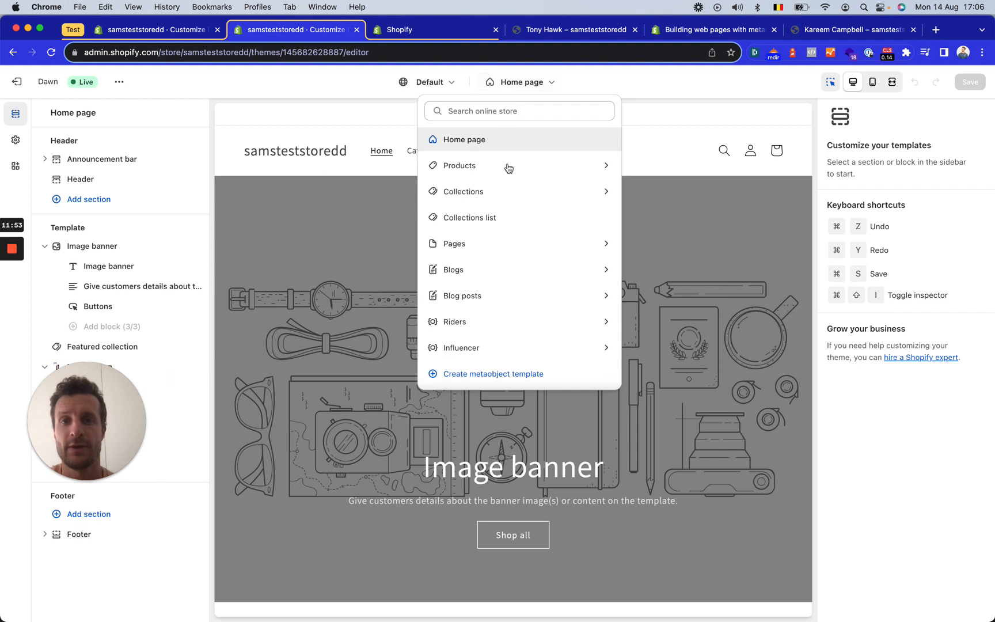
pyautogui.scroll(-1, 514, 296)
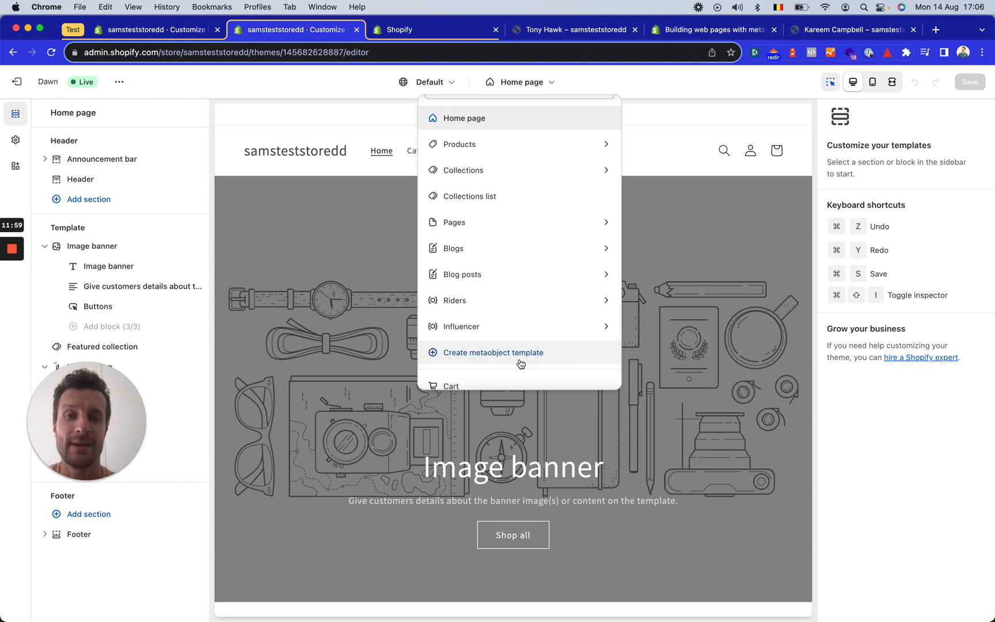
pyautogui.click(468, 308)
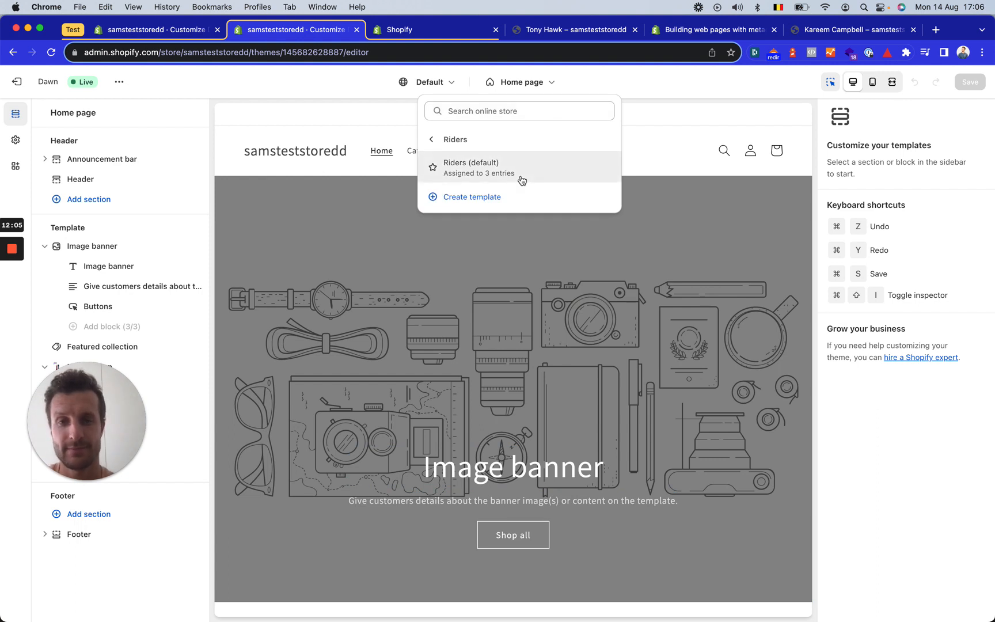
pyautogui.click(482, 173)
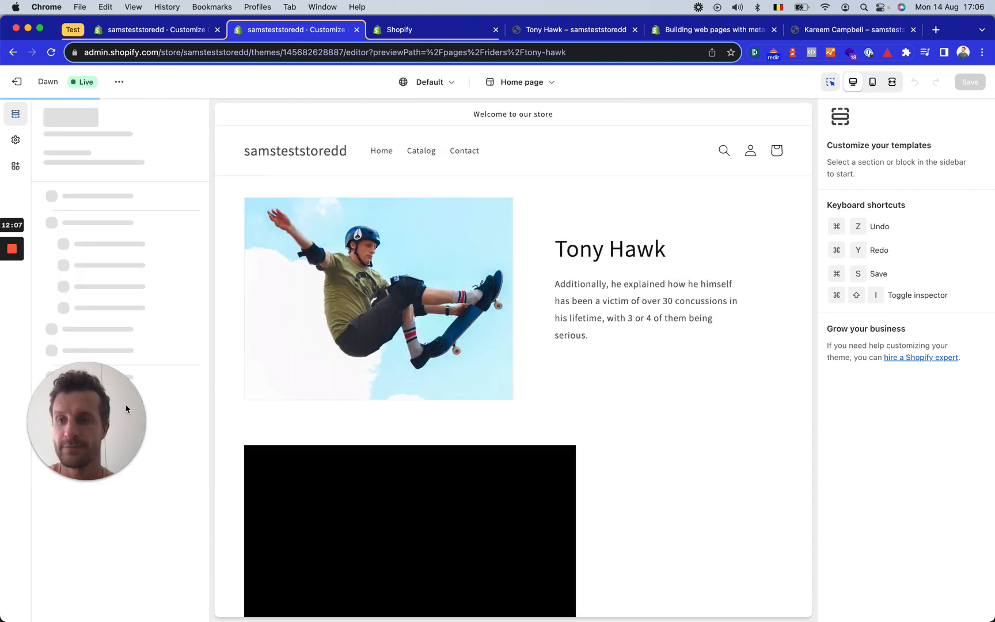
pyautogui.moveTo(96, 408); pyautogui.dragTo(84, 495)
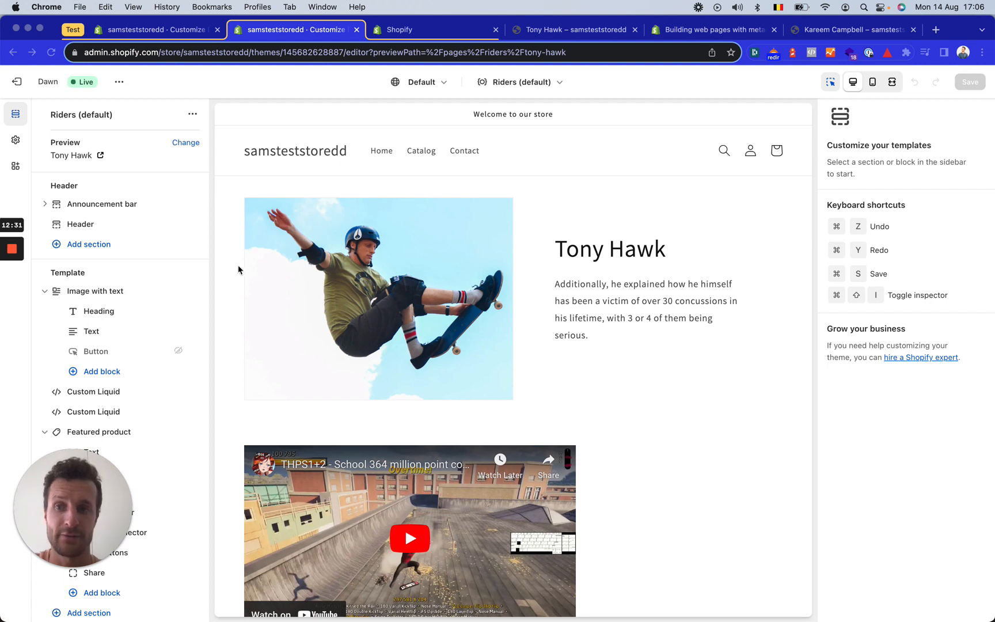
# Check the Image with text section's image source, open its linked metafield entry and close that entry again
pyautogui.click(97, 295)
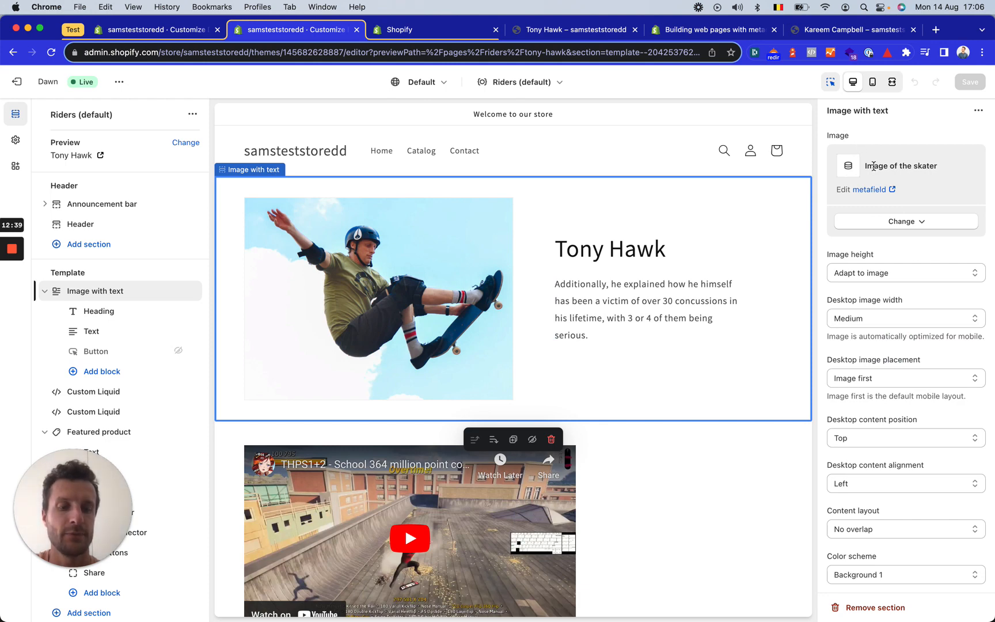
pyautogui.moveTo(867, 168); pyautogui.dragTo(942, 176)
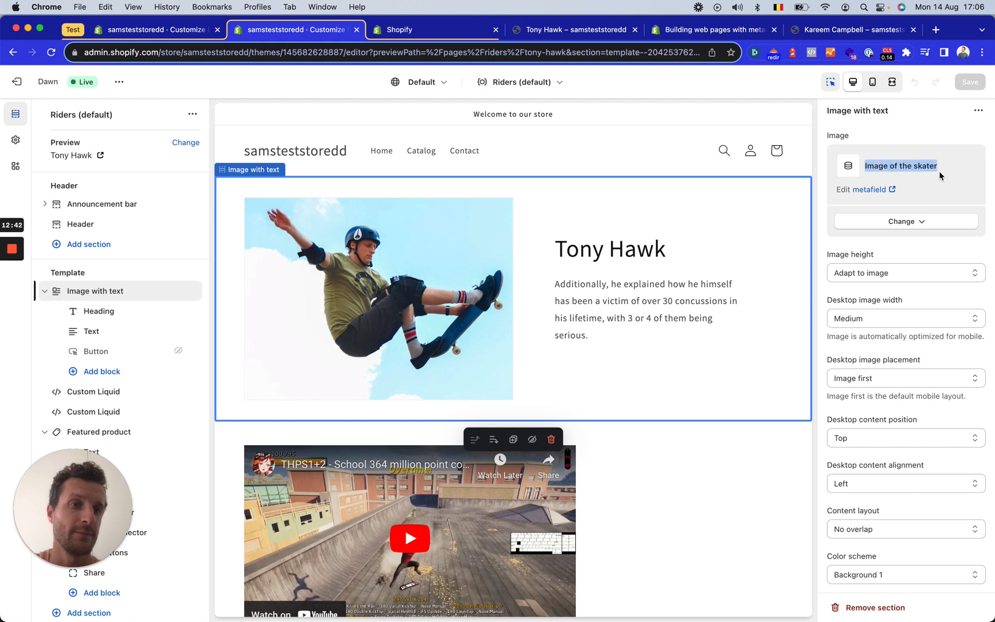
pyautogui.click(871, 190)
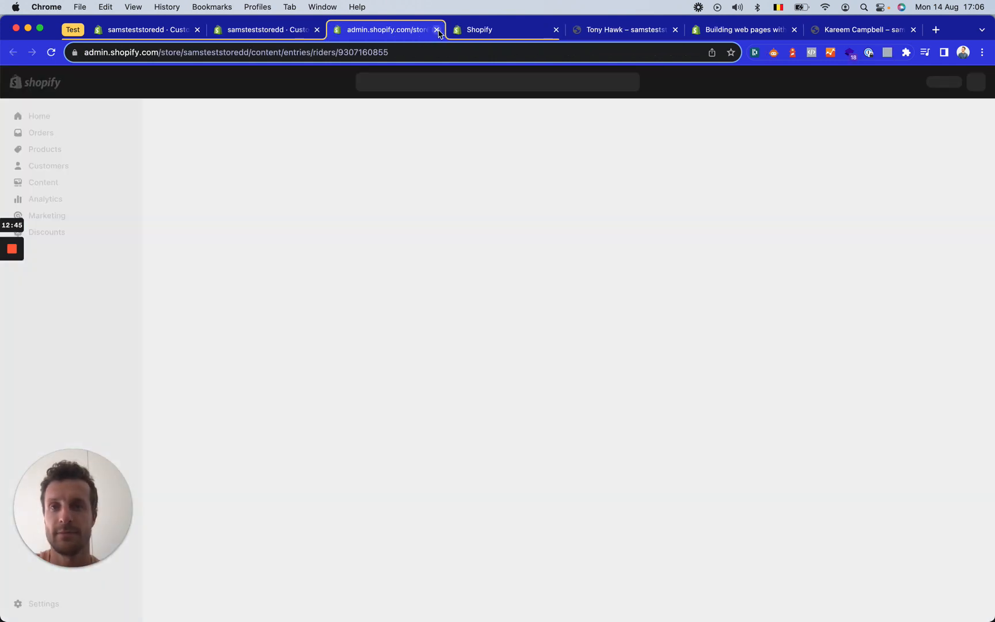
pyautogui.click(437, 30)
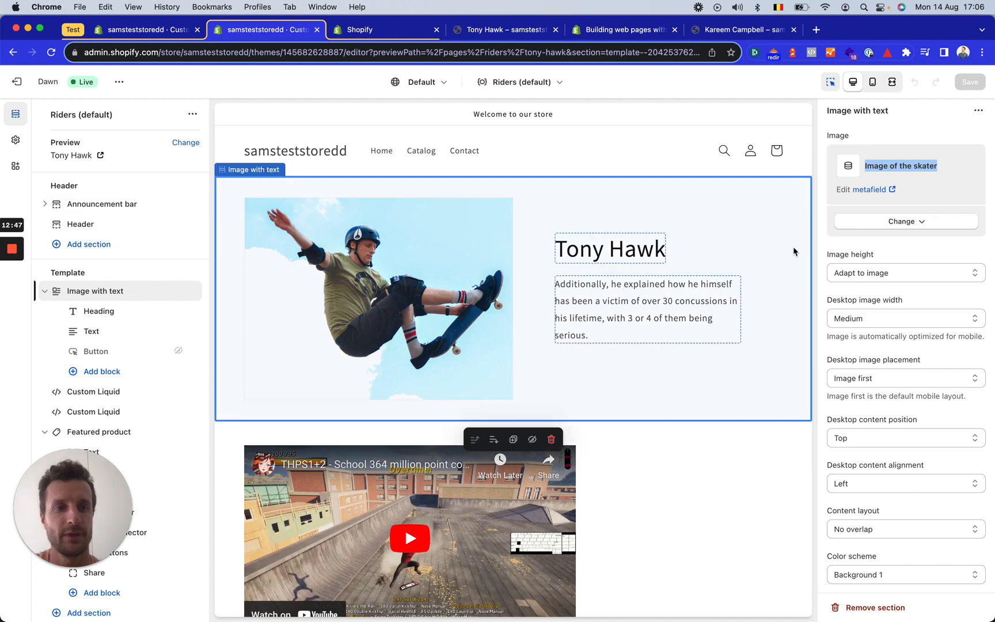
# Inspect the dynamic sources offered for the Heading and Text blocks, leaving their connections as they are
pyautogui.click(145, 310)
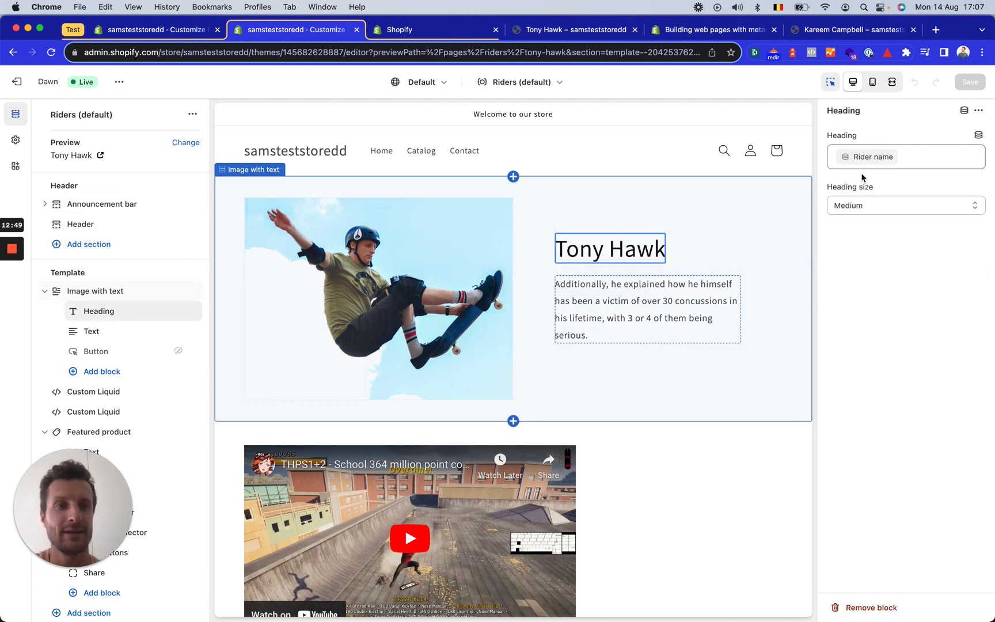
pyautogui.click(978, 142)
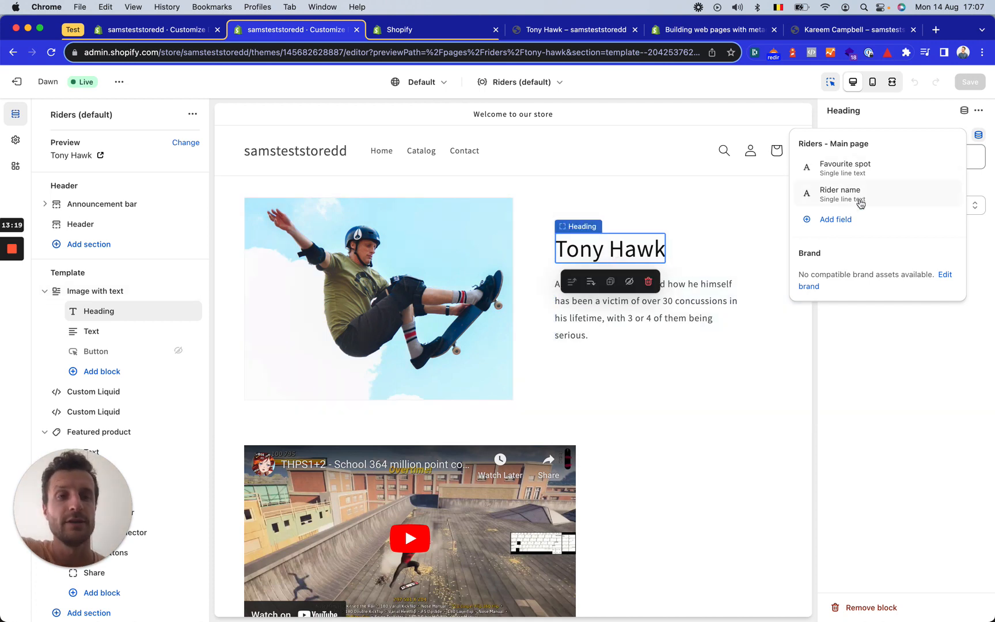
pyautogui.click(659, 329)
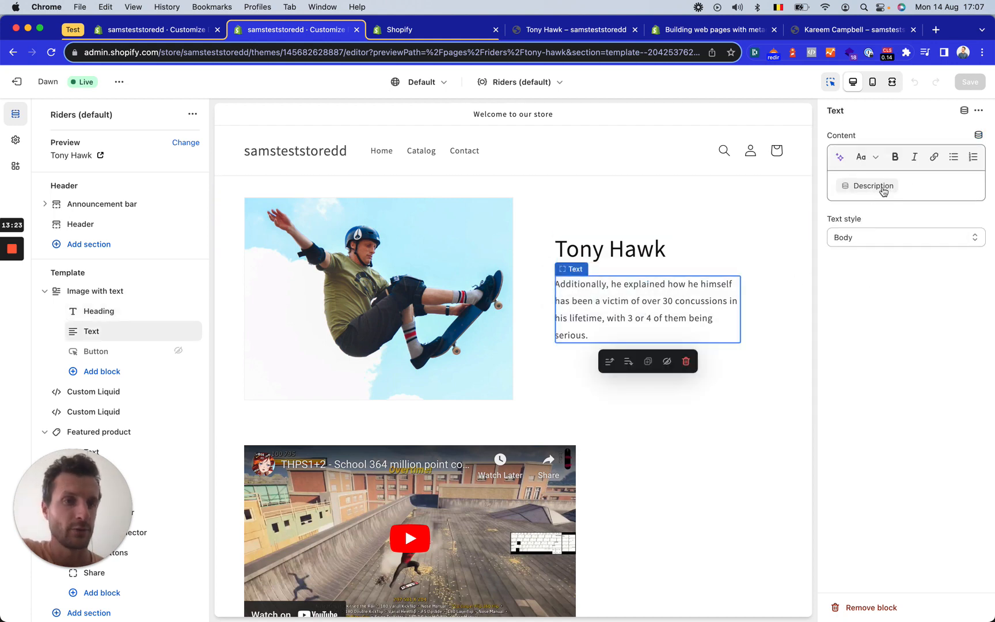
pyautogui.click(979, 136)
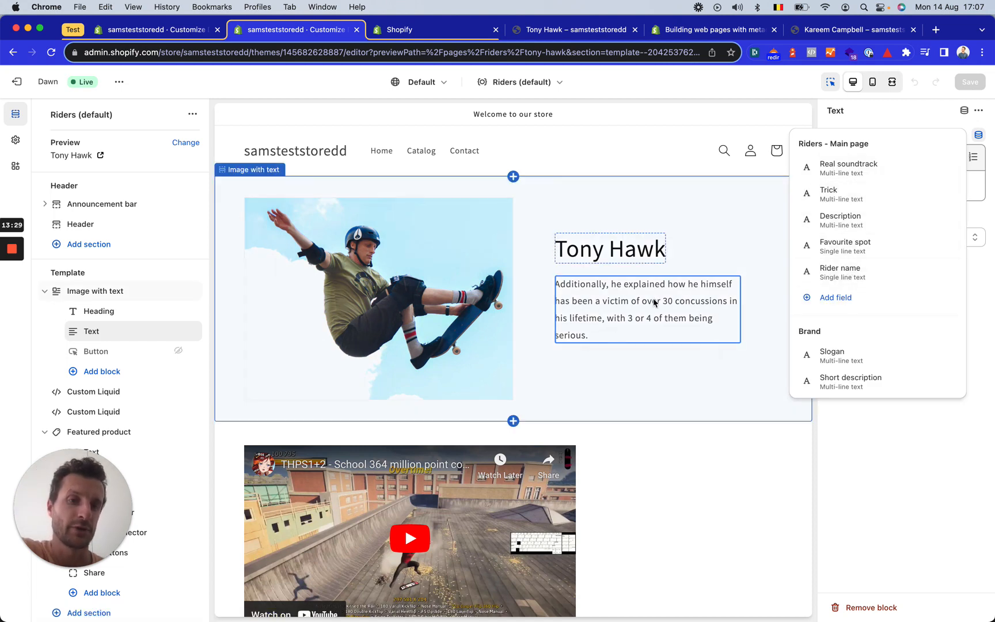
pyautogui.click(878, 468)
# Look through the two Custom Liquid video sections and the Featured product section in the Riders template preview
pyautogui.scroll(-1, 665, 442)
pyautogui.scroll(-5, 665, 442)
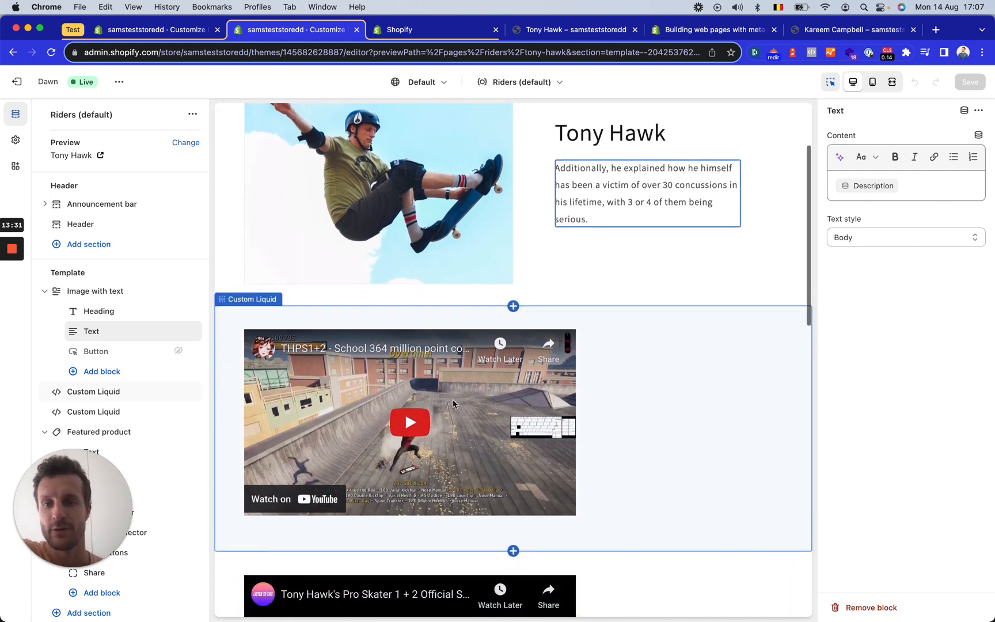
pyautogui.scroll(-3, 400, 409)
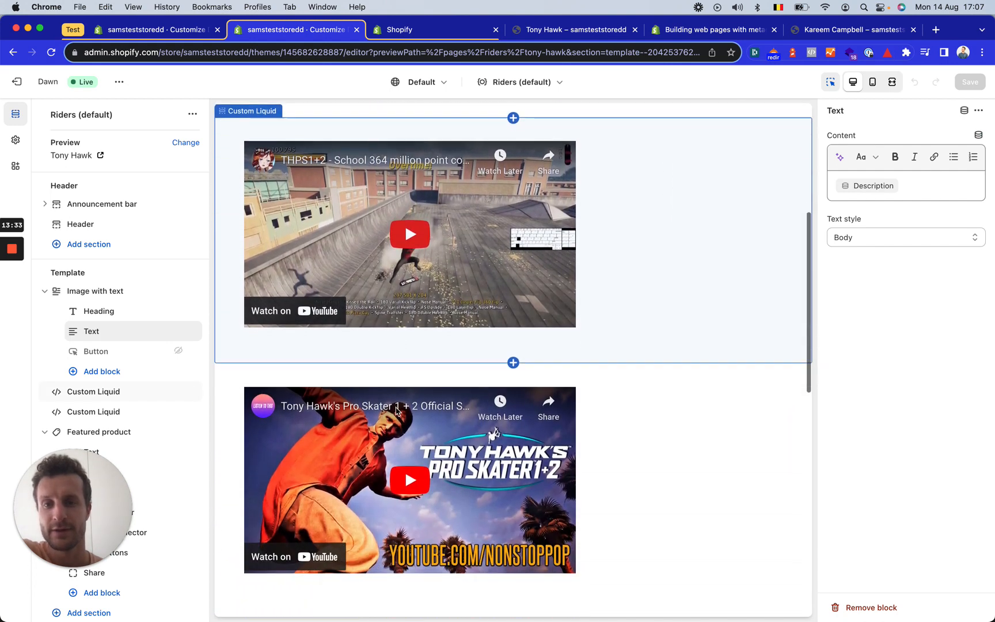
pyautogui.moveTo(187, 397)
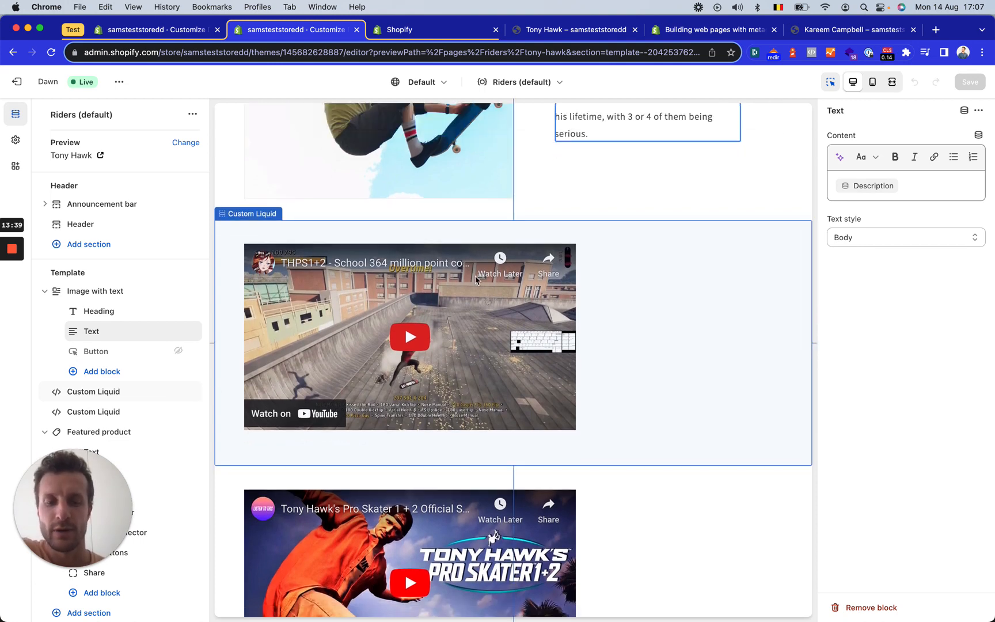
pyautogui.scroll(-2, 345, 323)
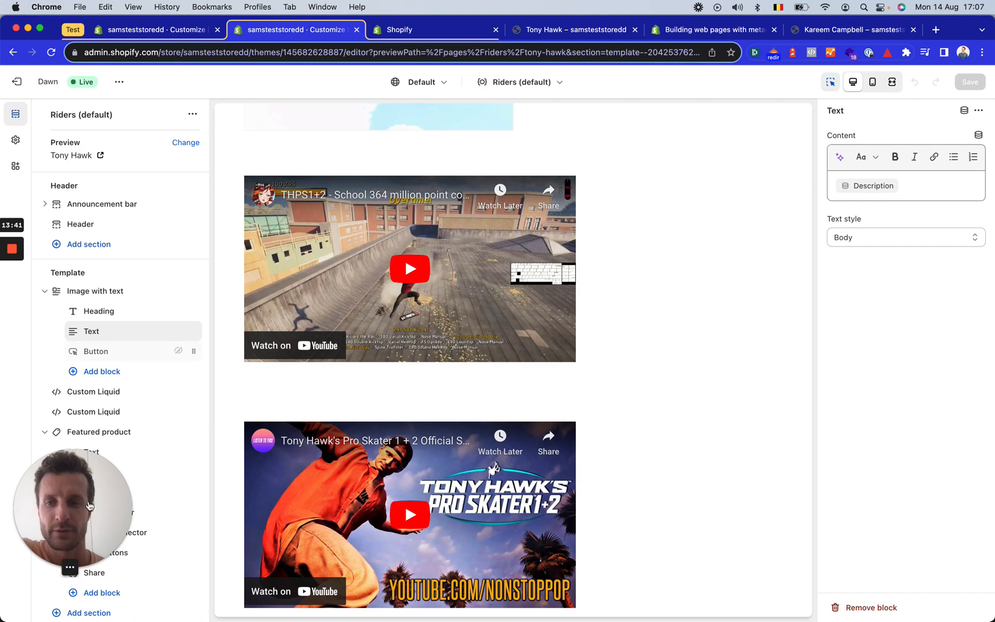
pyautogui.scroll(-2, 92, 533)
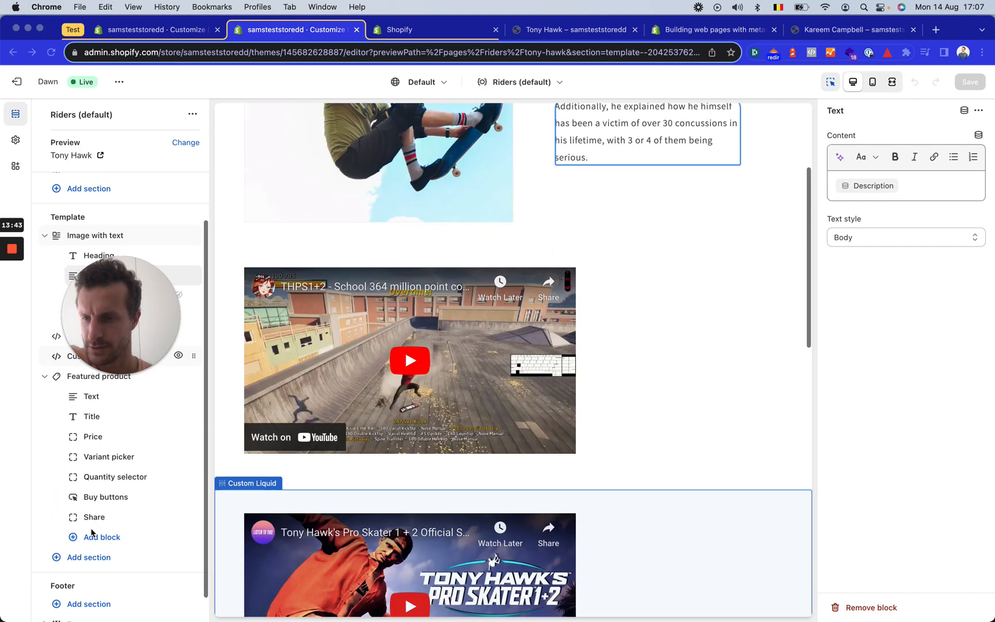
pyautogui.scroll(2, 92, 533)
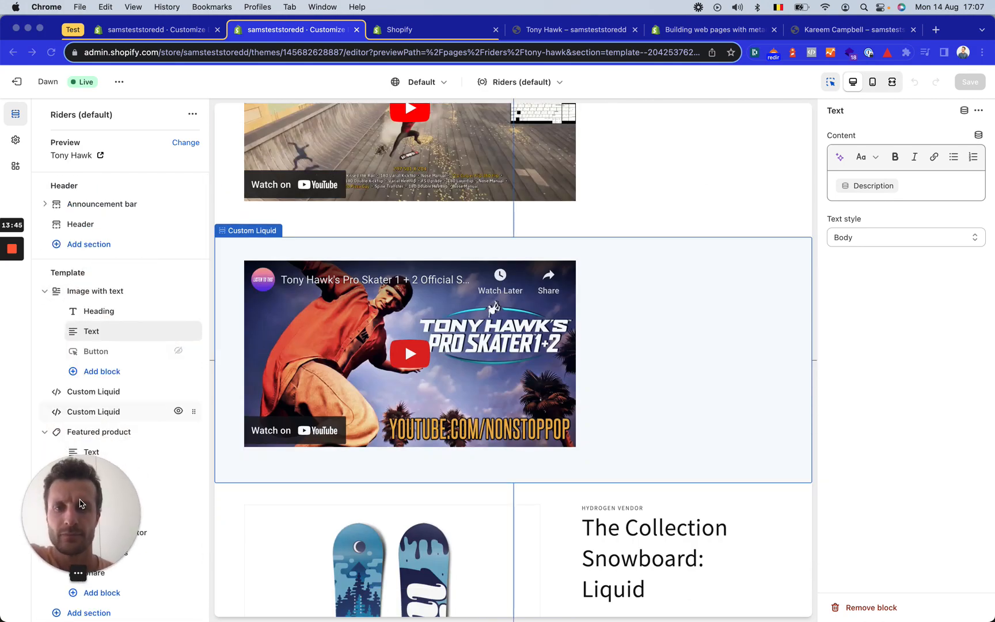
pyautogui.scroll(-2, 131, 365)
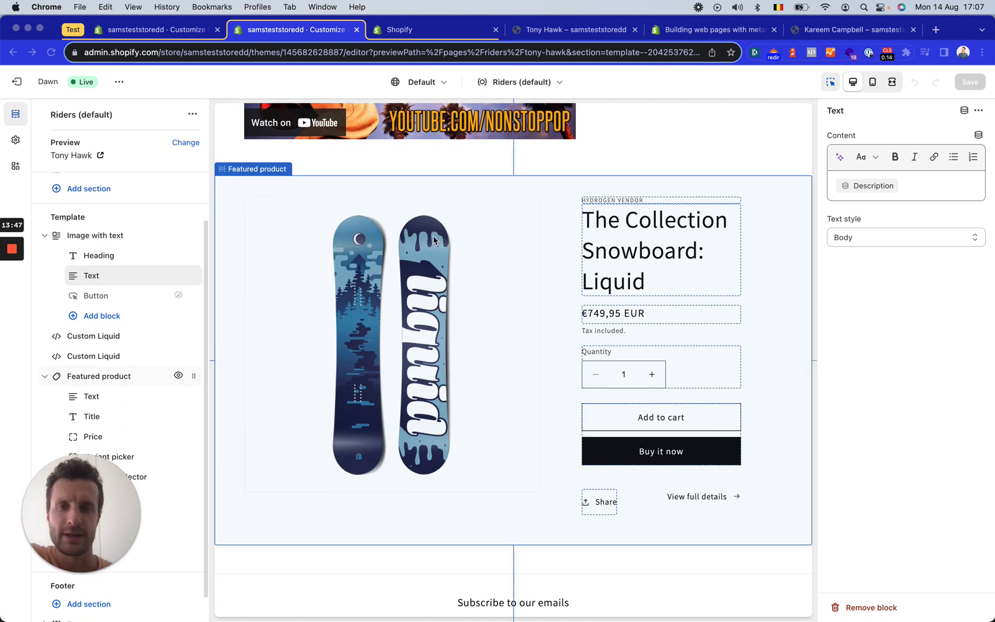
# Review the whole Tony Hawk preview from the rider's photo to the footer, and switch to the live Tony Hawk storefront page
pyautogui.scroll(5, 434, 241)
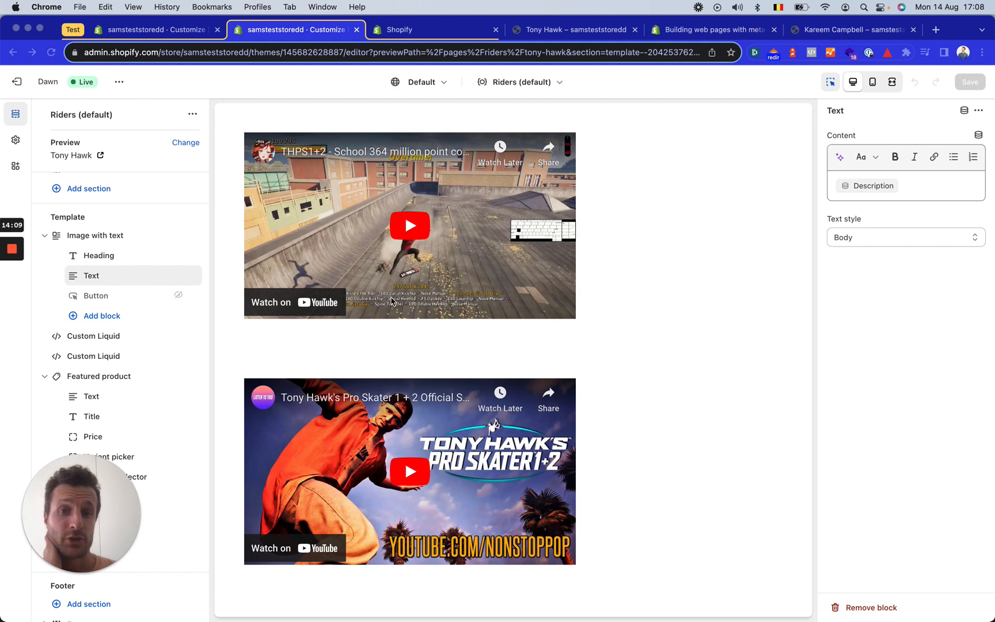
pyautogui.scroll(3, 388, 328)
pyautogui.scroll(3, 488, 374)
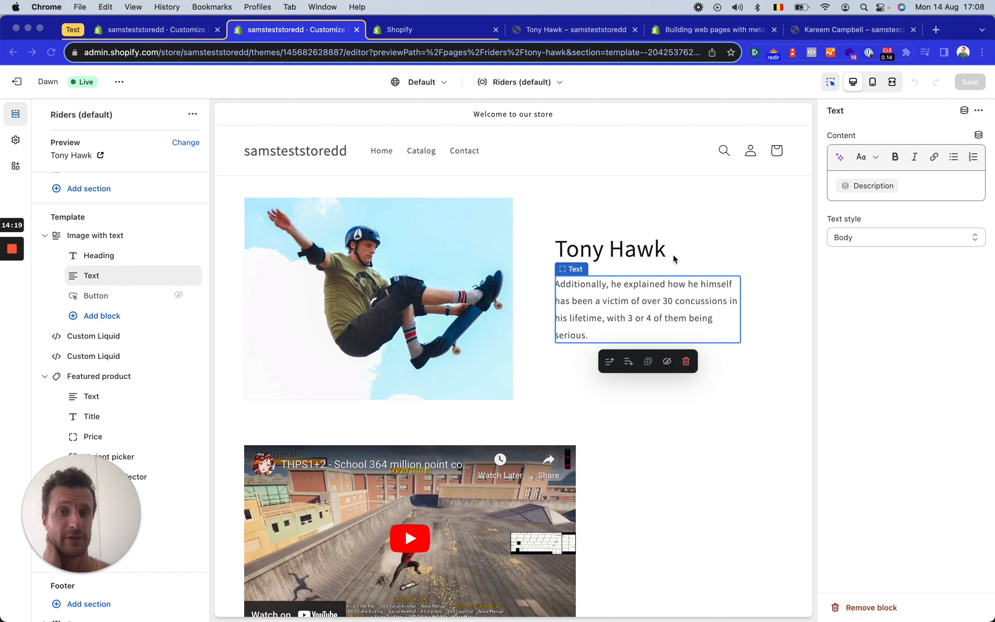
pyautogui.scroll(-3, 528, 405)
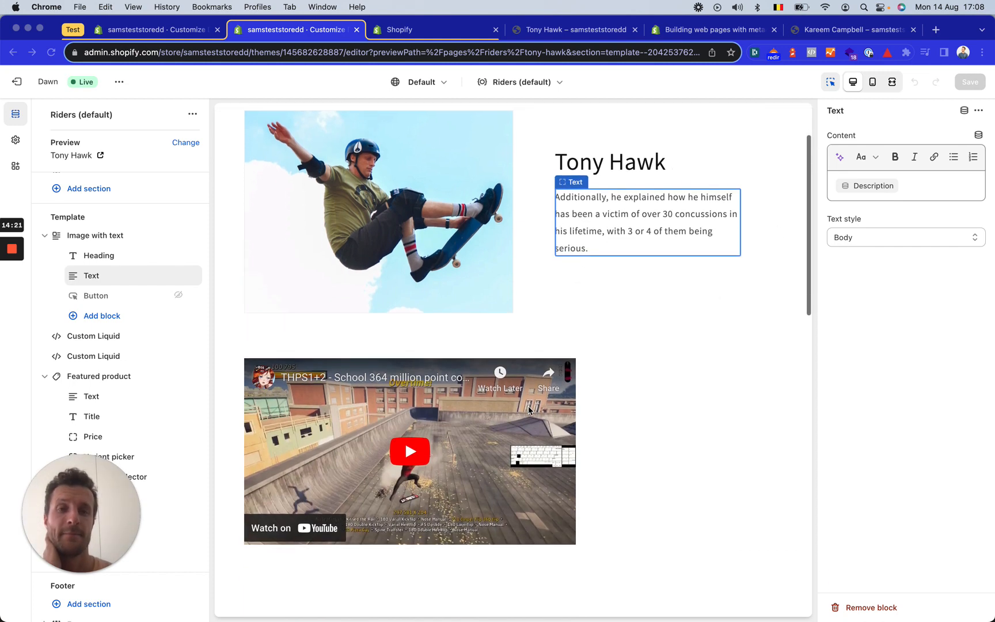
pyautogui.scroll(-10, 528, 404)
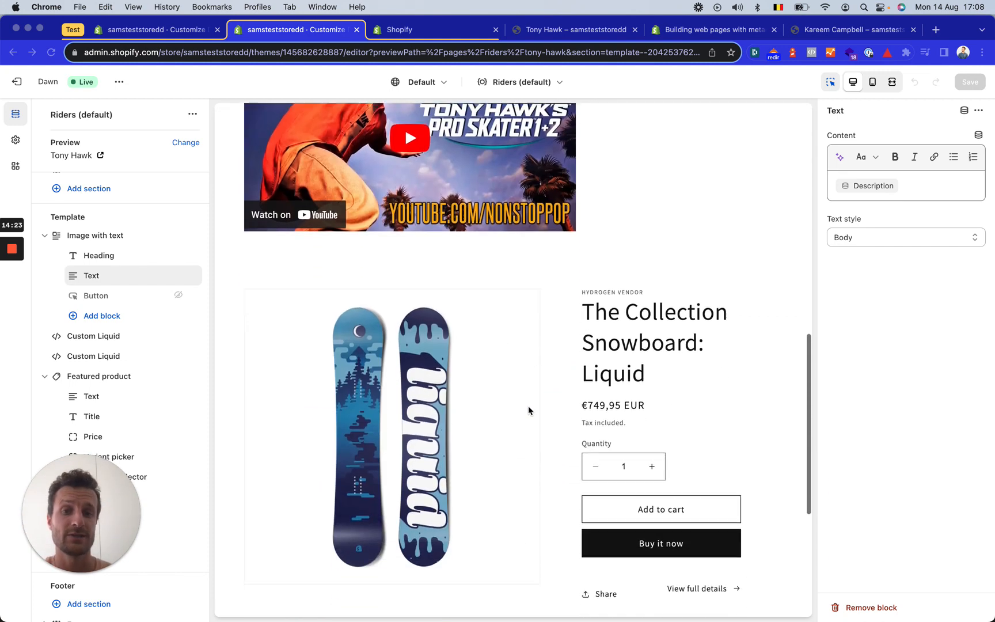
pyautogui.scroll(-5, 528, 410)
pyautogui.scroll(-5, 528, 410)
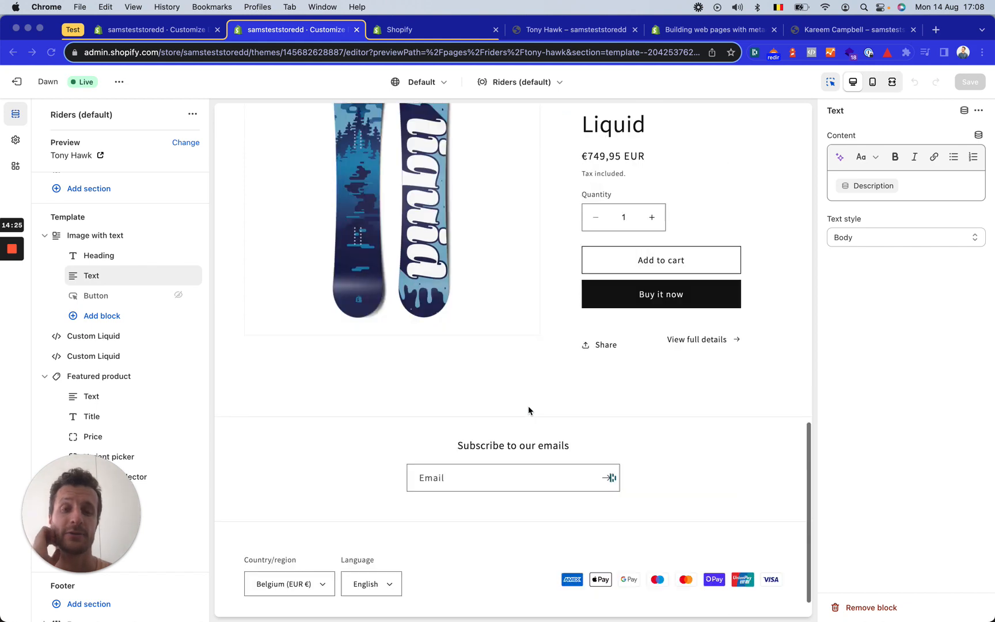
pyautogui.scroll(-2, 528, 410)
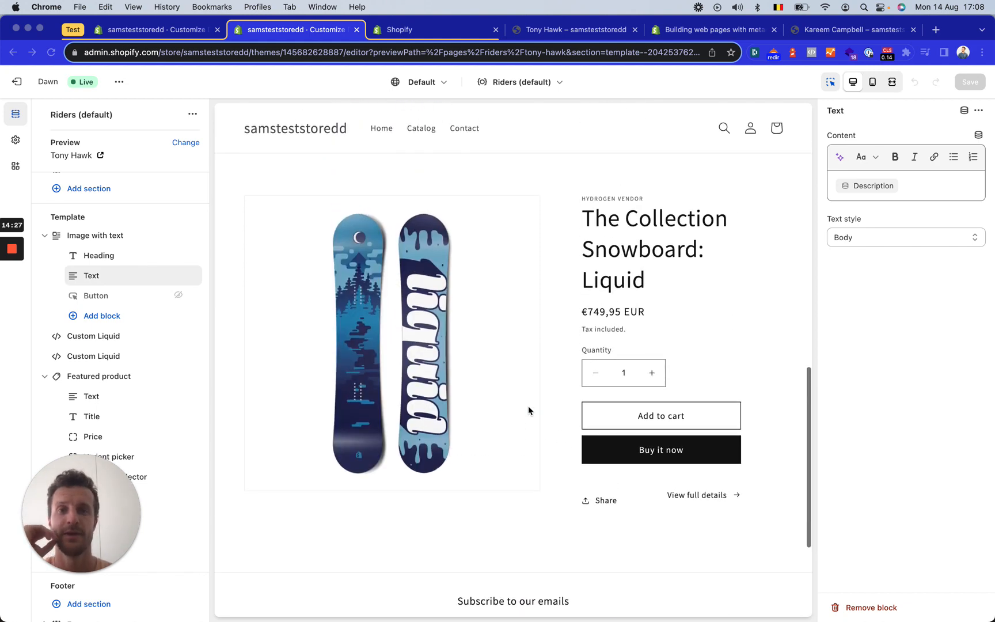
pyautogui.click(587, 32)
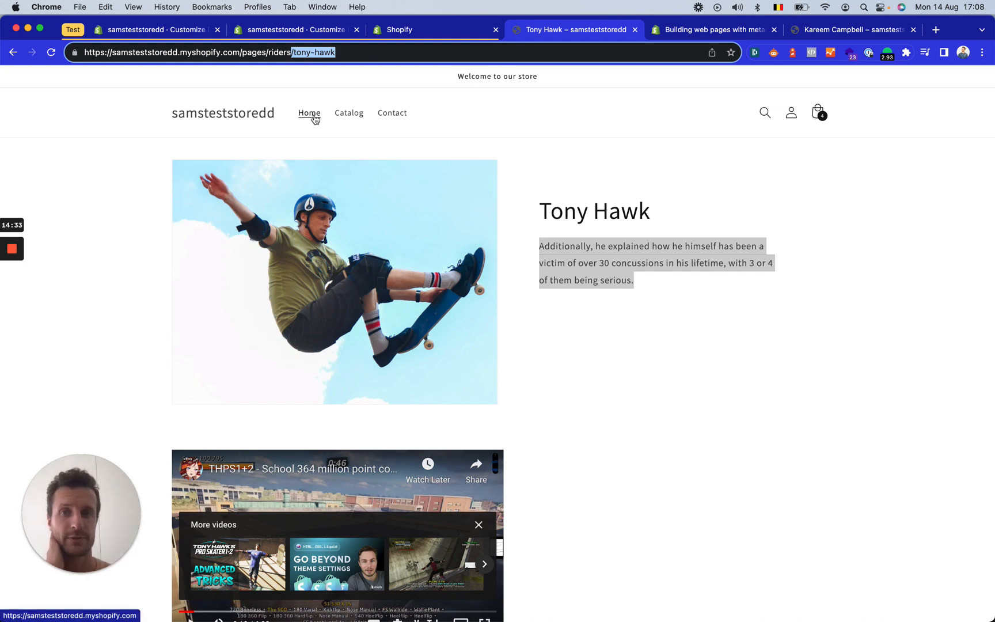
# Open the product page of The Collection Snowboard: Oxygen from the storefront's catalog
pyautogui.click(349, 113)
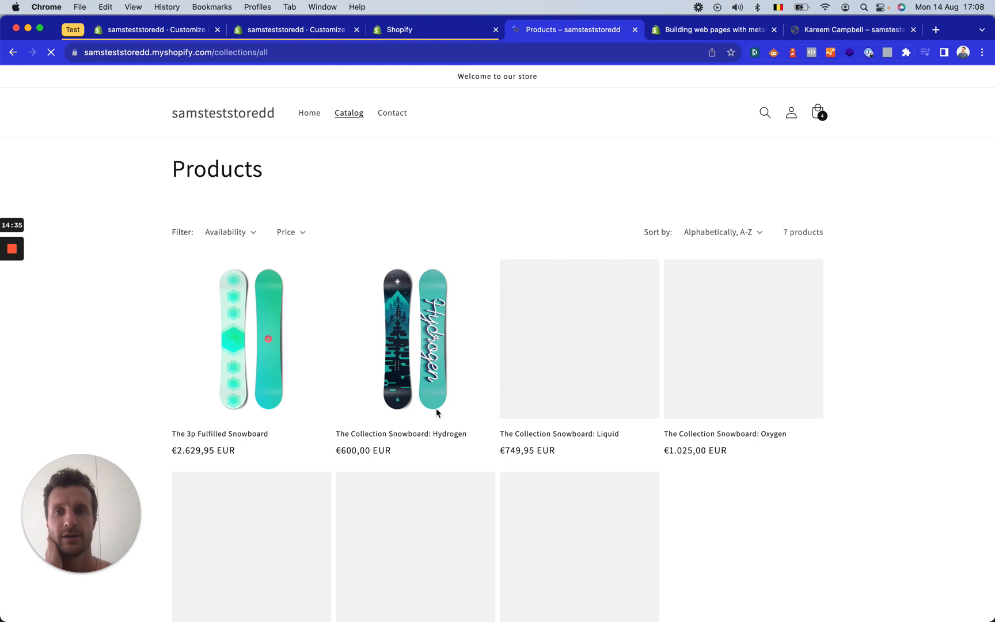
pyautogui.scroll(-3, 438, 413)
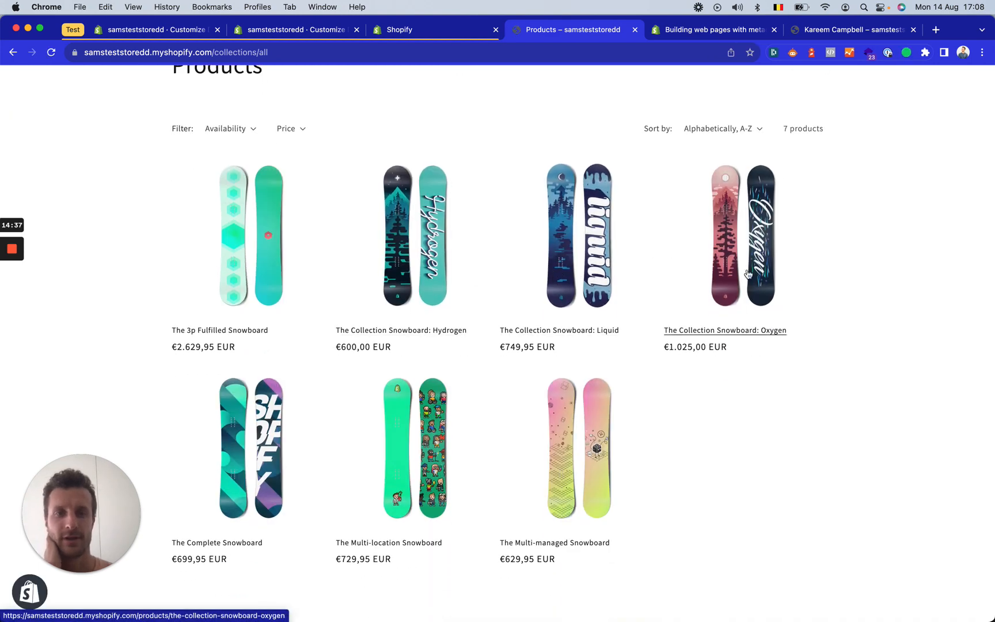
pyautogui.click(689, 318)
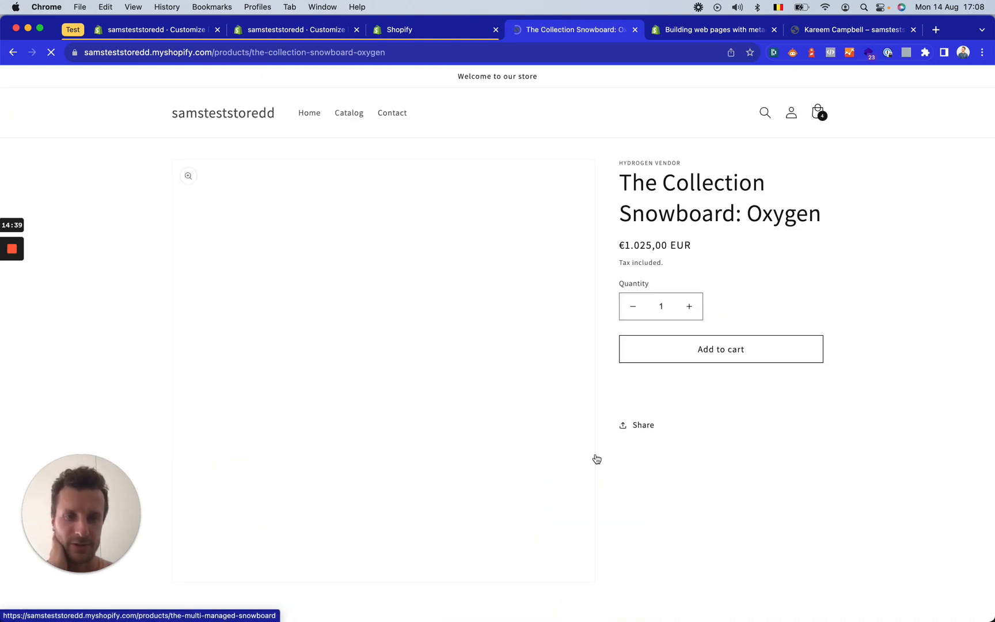
# Review the Oxygen snowboard's product page, from the product details to the Rodney Mullen section with its photo, biography and rider page link
pyautogui.scroll(-5, 596, 459)
pyautogui.scroll(-3, 594, 455)
pyautogui.scroll(2, 482, 273)
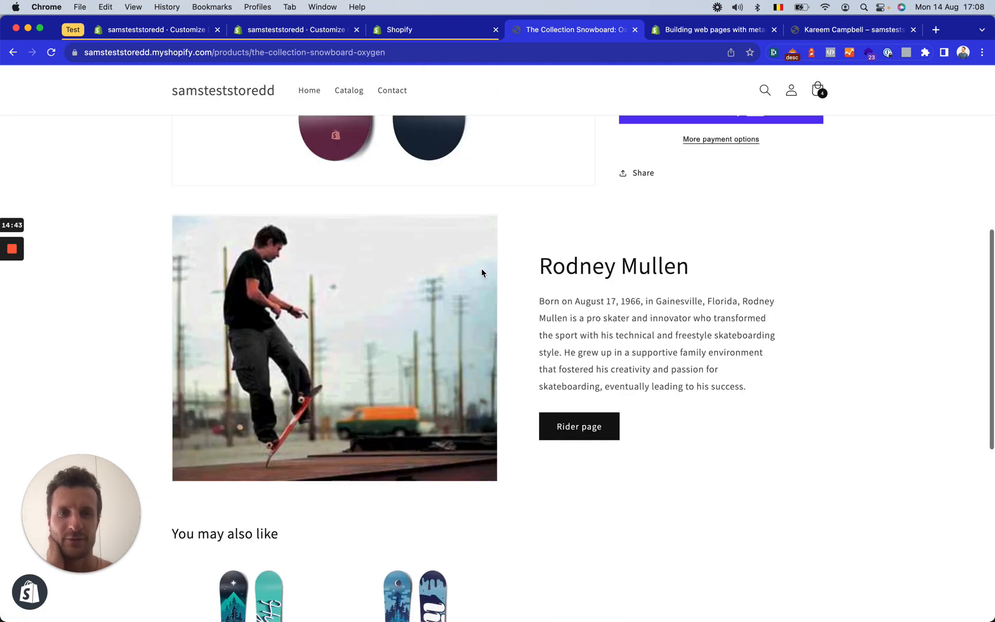
pyautogui.scroll(-2, 482, 273)
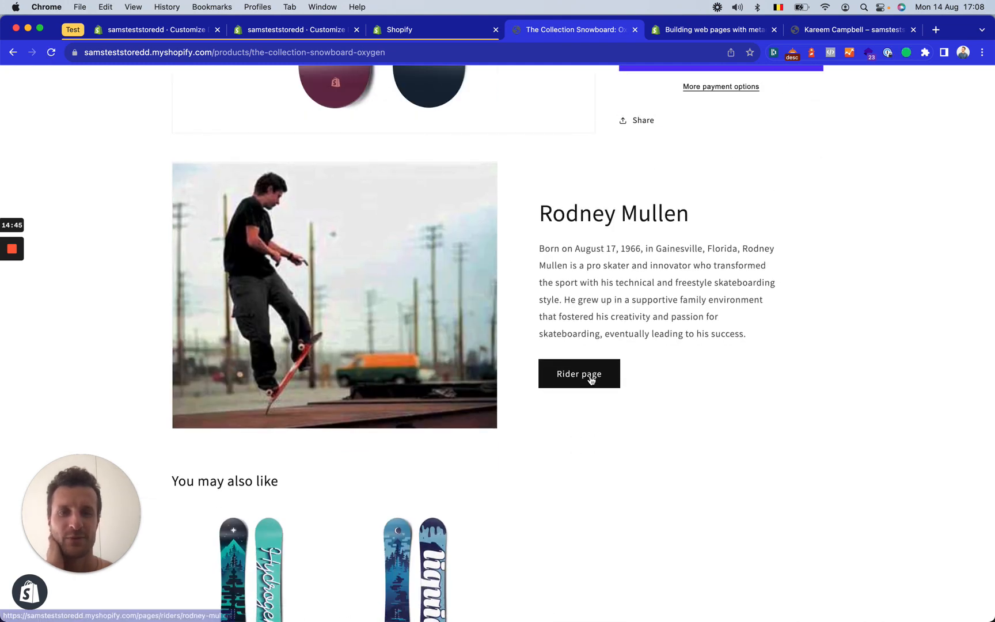
pyautogui.scroll(8, 591, 195)
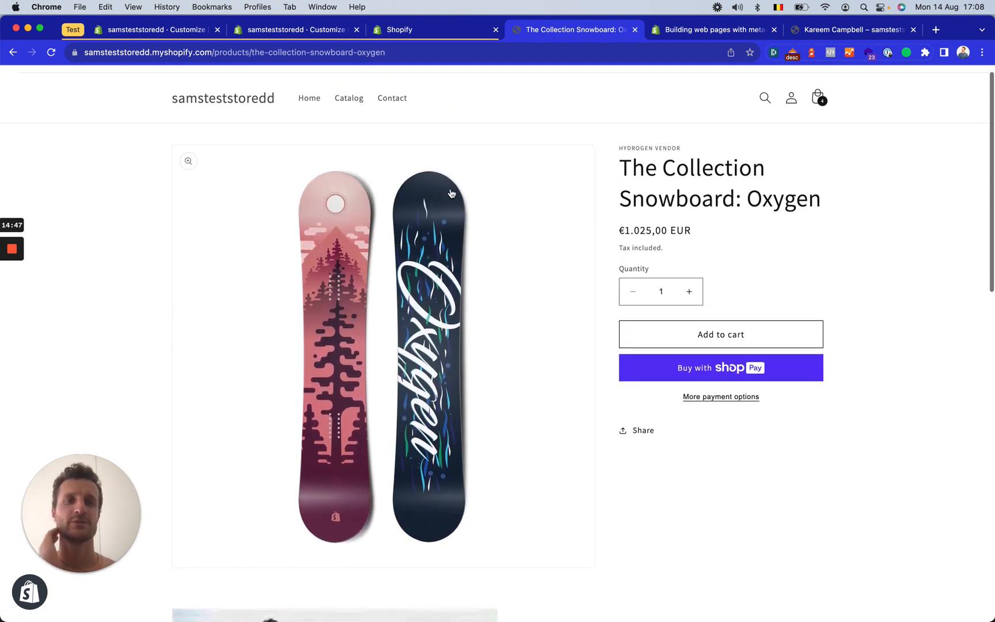
pyautogui.scroll(-2, 635, 289)
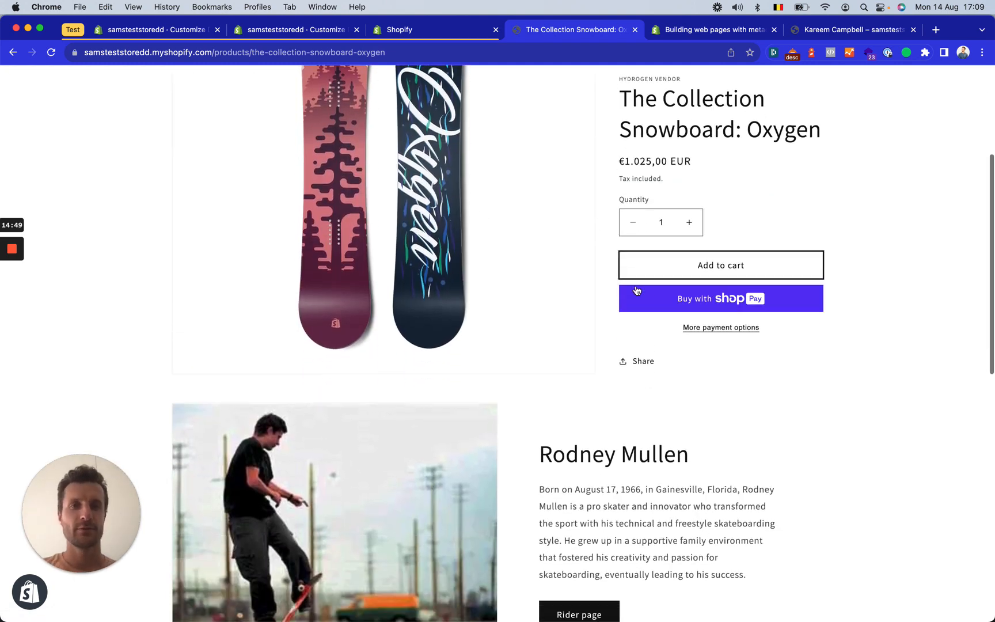
pyautogui.scroll(-3, 636, 290)
pyautogui.scroll(3, 446, 329)
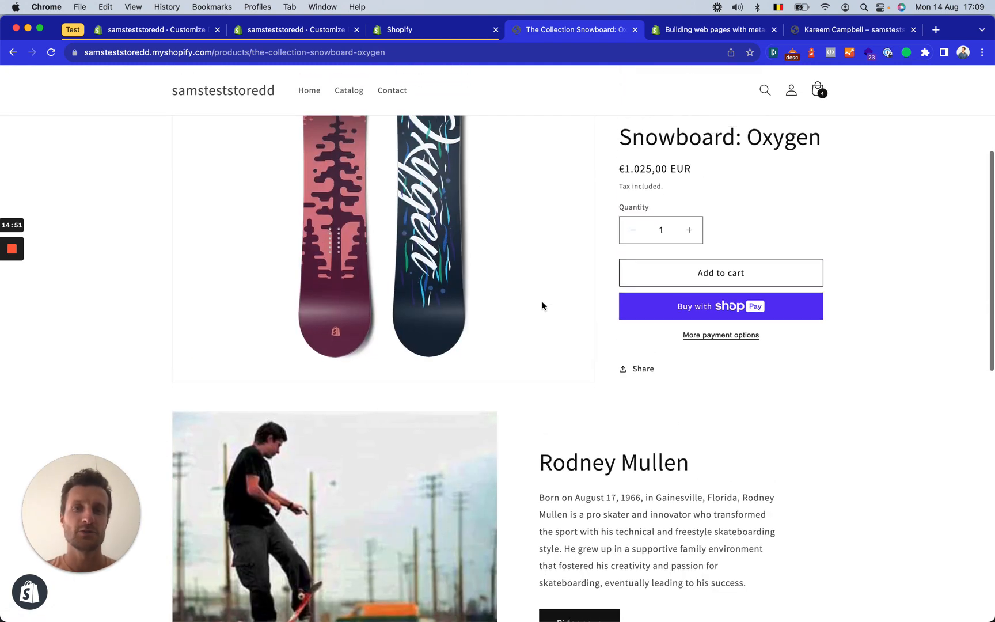
pyautogui.scroll(-3, 542, 306)
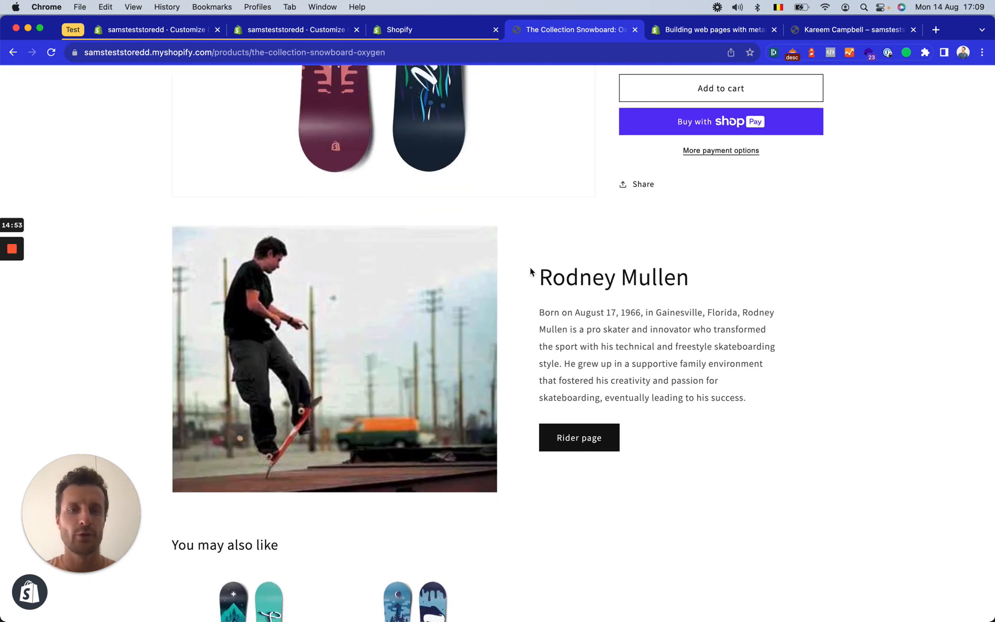
# Follow the product's rider link to the Rodney Mullen page and play its first embedded video muted, skipping ahead before pausing it
pyautogui.click(567, 452)
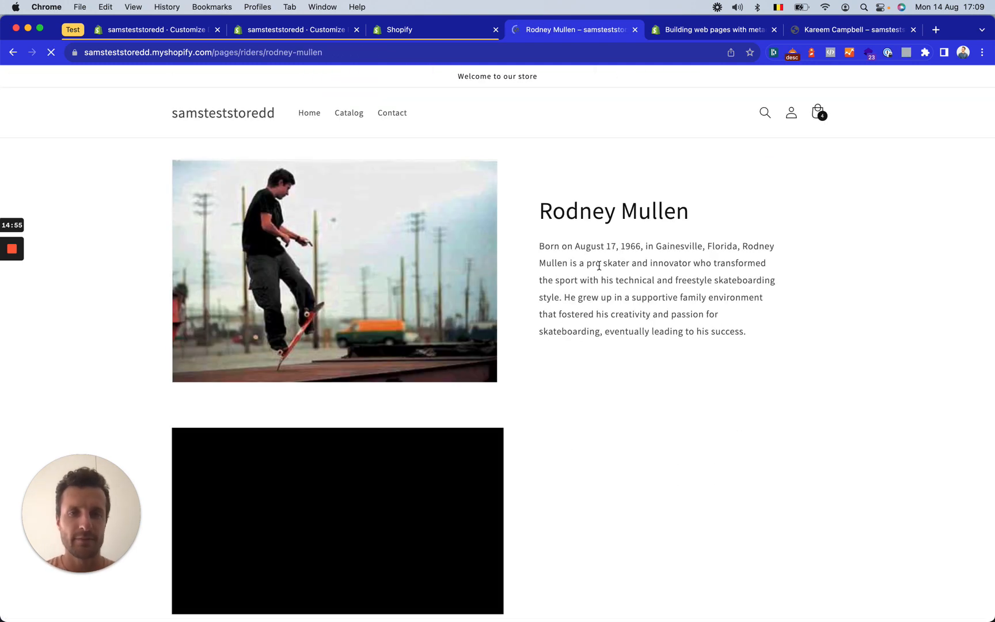
pyautogui.scroll(-3, 599, 266)
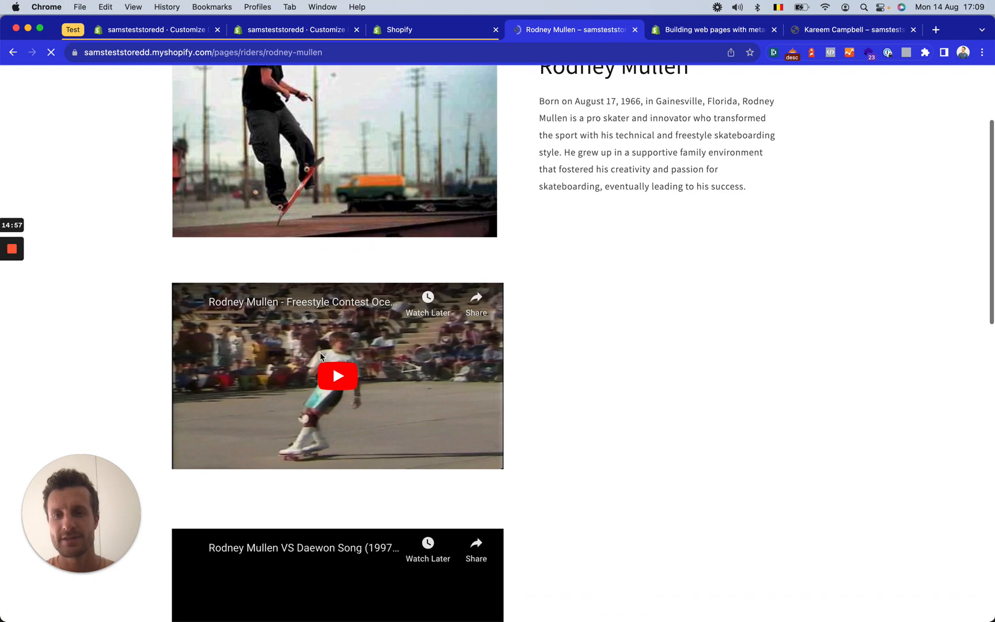
pyautogui.click(347, 382)
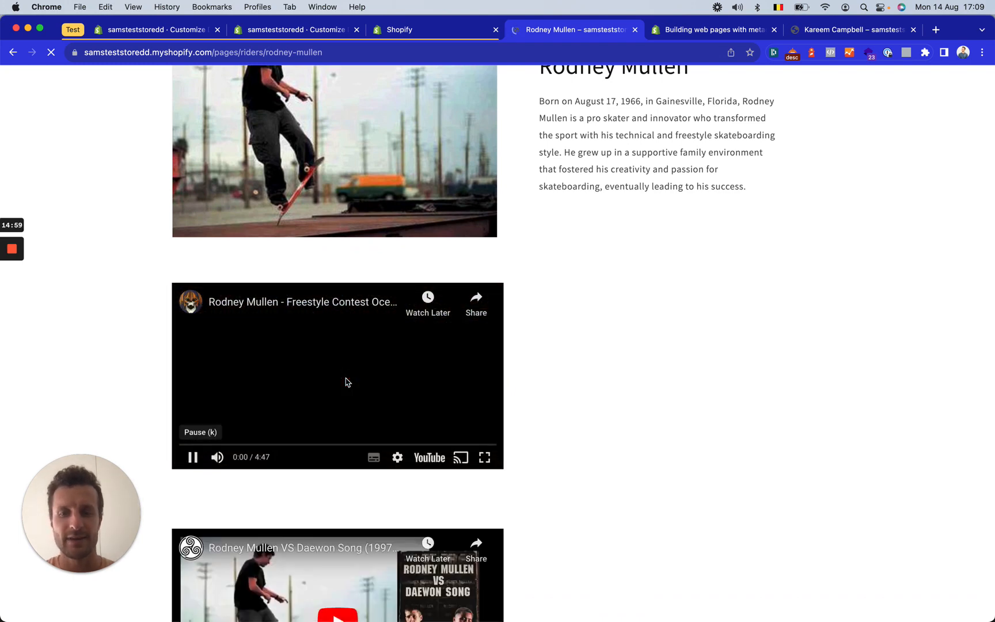
pyautogui.click(217, 457)
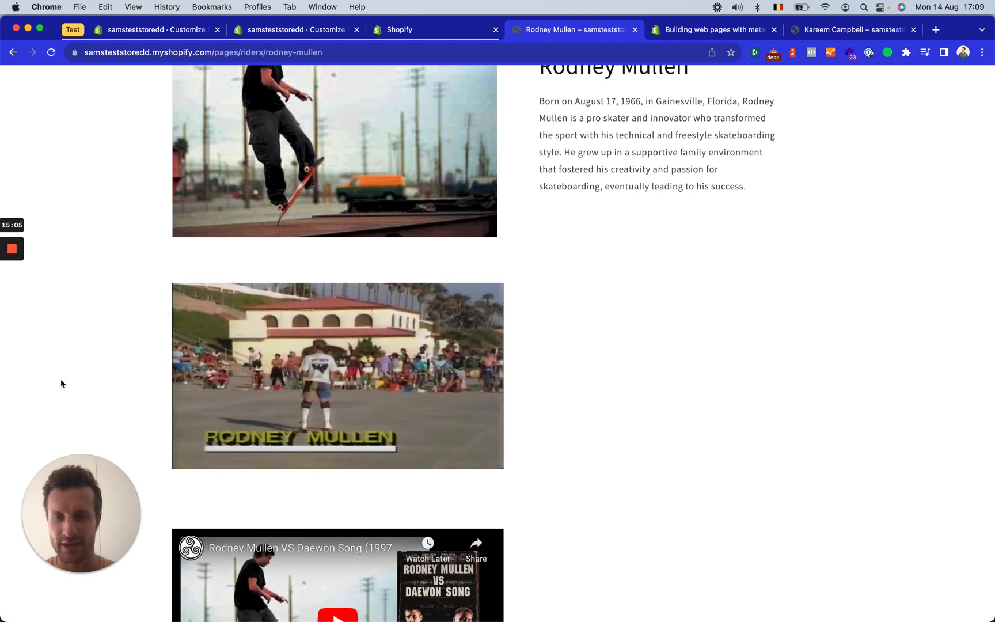
pyautogui.moveTo(219, 445); pyautogui.dragTo(234, 446)
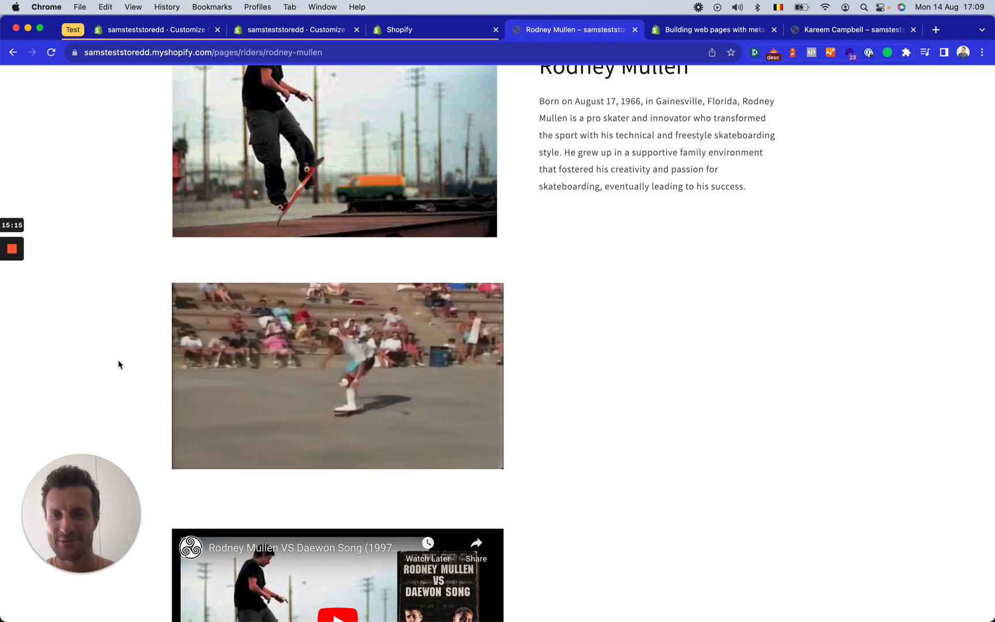
pyautogui.moveTo(320, 373)
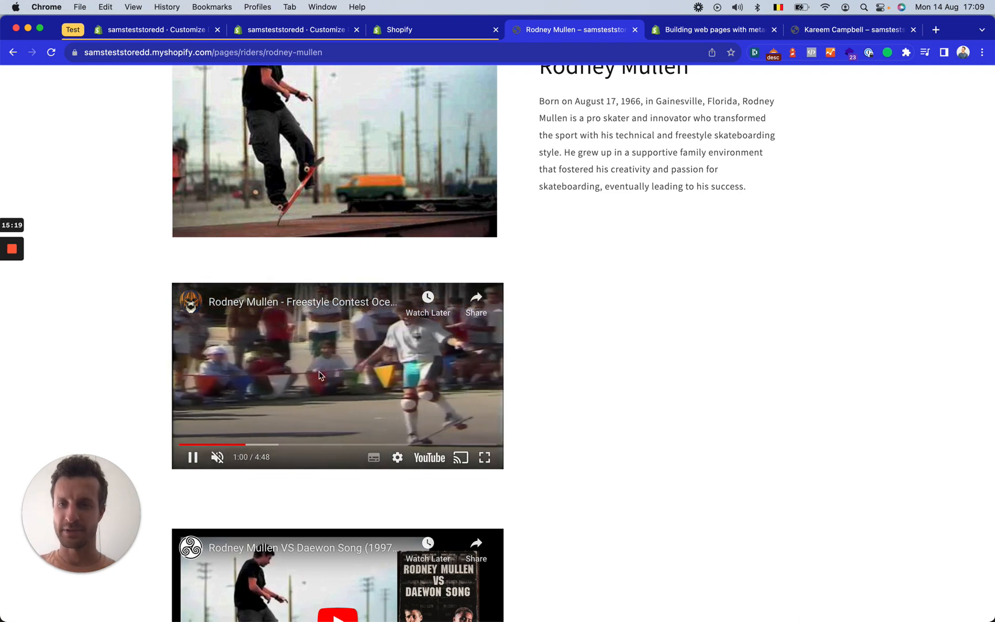
pyautogui.click(193, 459)
# Look through the whole Rodney Mullen page, from the rider's photo and biography to the videos and the featured Oxygen snowboard
pyautogui.scroll(3, 715, 389)
pyautogui.scroll(-8, 715, 388)
pyautogui.scroll(-6, 716, 391)
pyautogui.scroll(-1, 748, 313)
pyautogui.scroll(8, 562, 375)
pyautogui.scroll(-1, 598, 258)
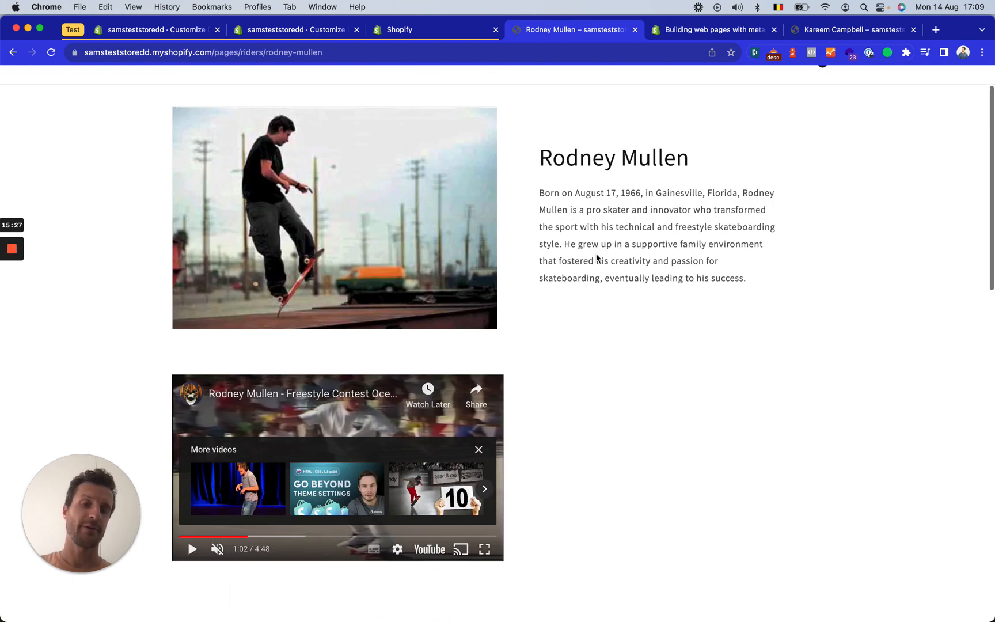
pyautogui.scroll(-10, 597, 257)
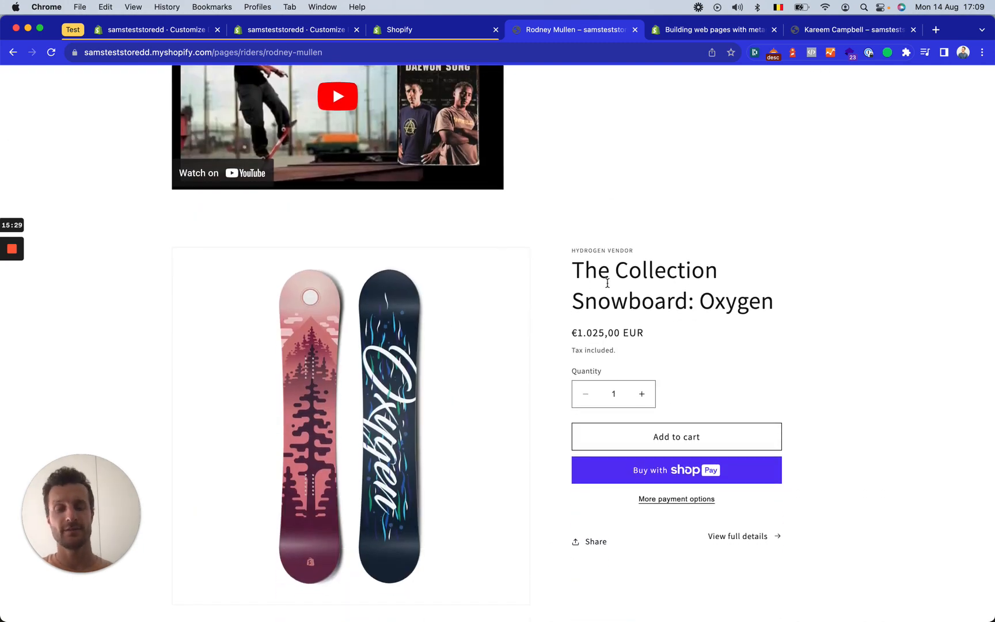
pyautogui.scroll(-1, 651, 460)
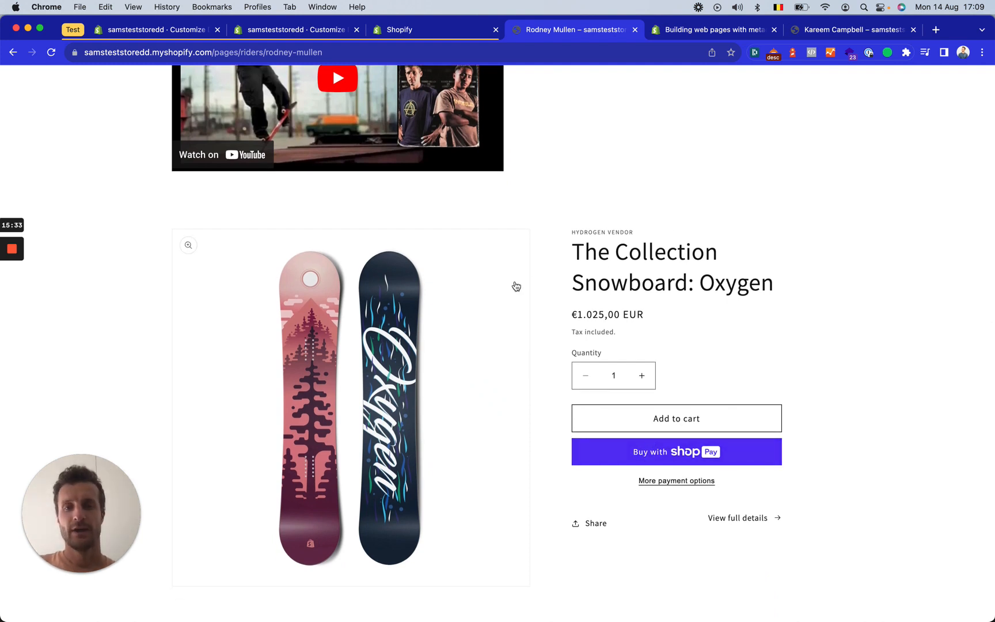
pyautogui.scroll(-1, 515, 286)
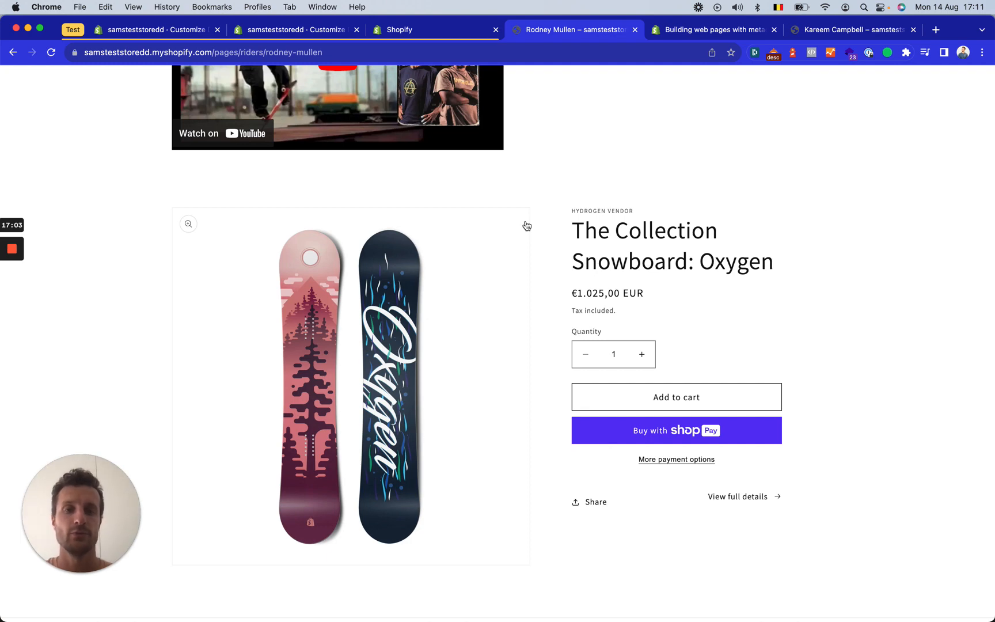
pyautogui.scroll(10, 526, 225)
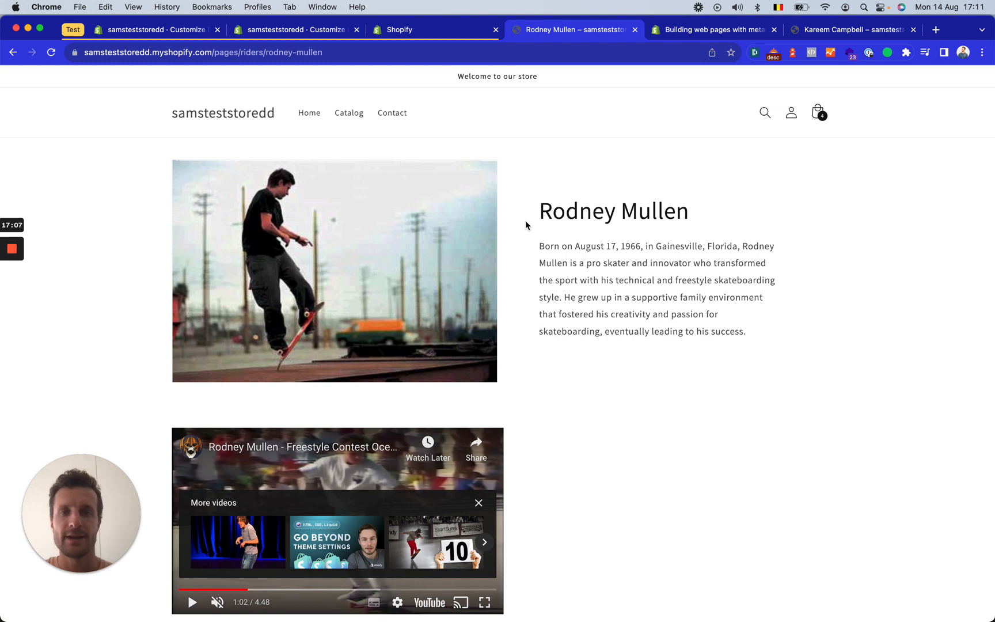
# Switch to the theme editor's Riders template and open the settings of the first Custom Liquid video section
pyautogui.click(324, 32)
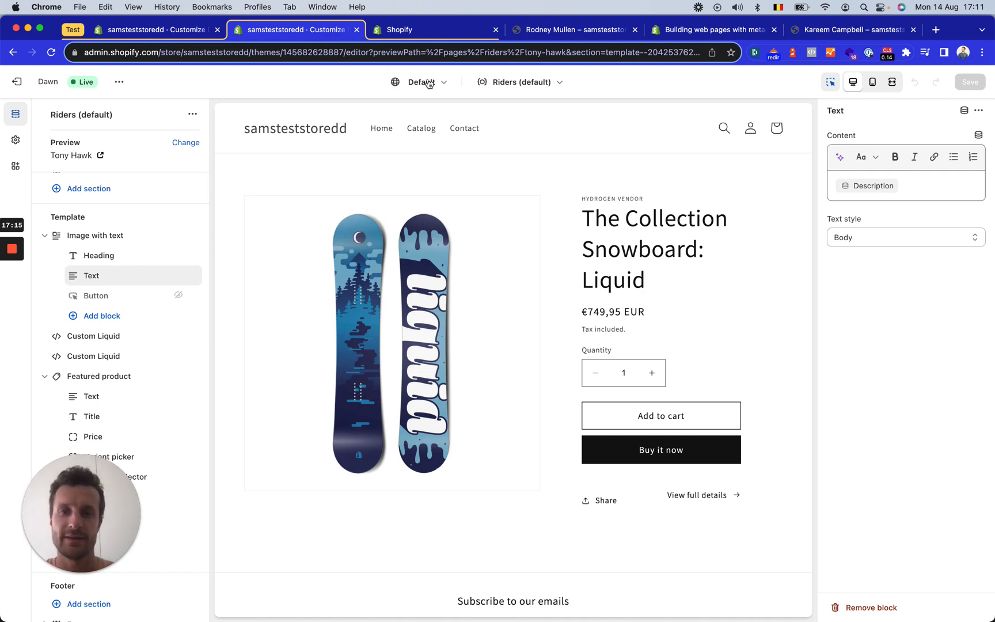
pyautogui.scroll(-5, 433, 249)
pyautogui.scroll(8, 433, 249)
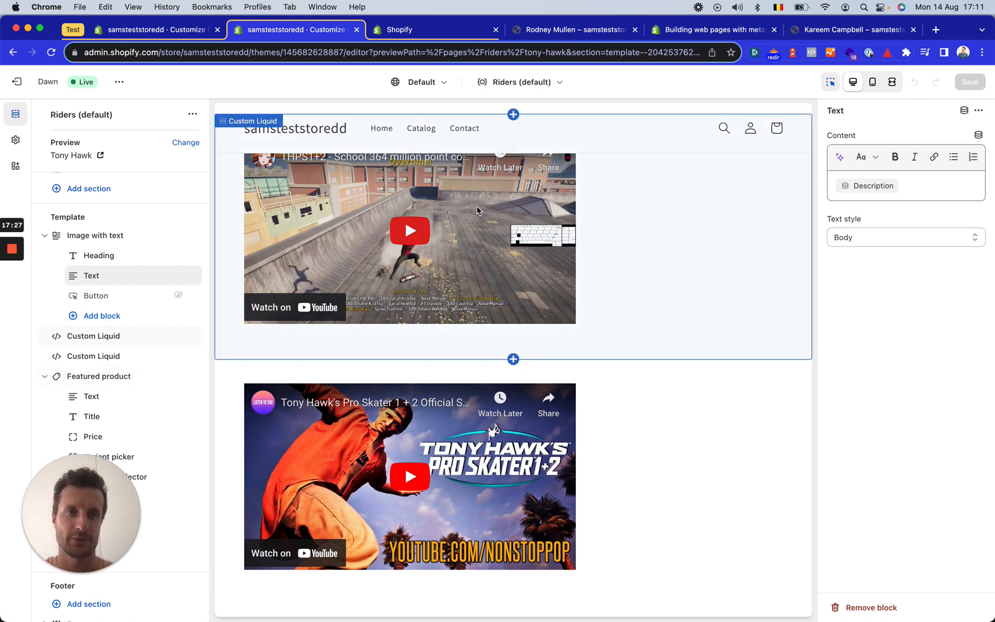
pyautogui.click(449, 189)
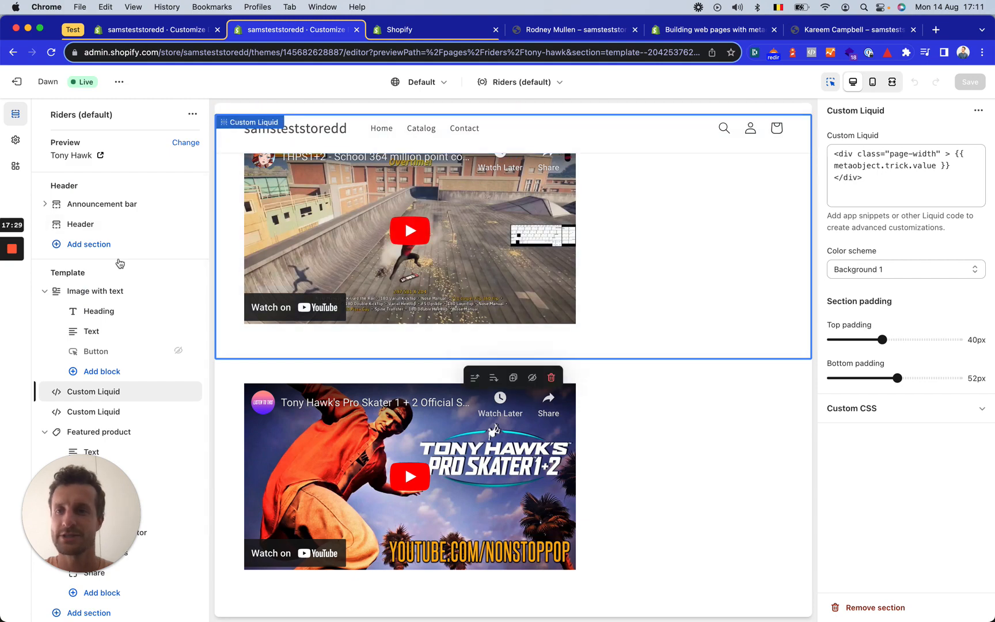